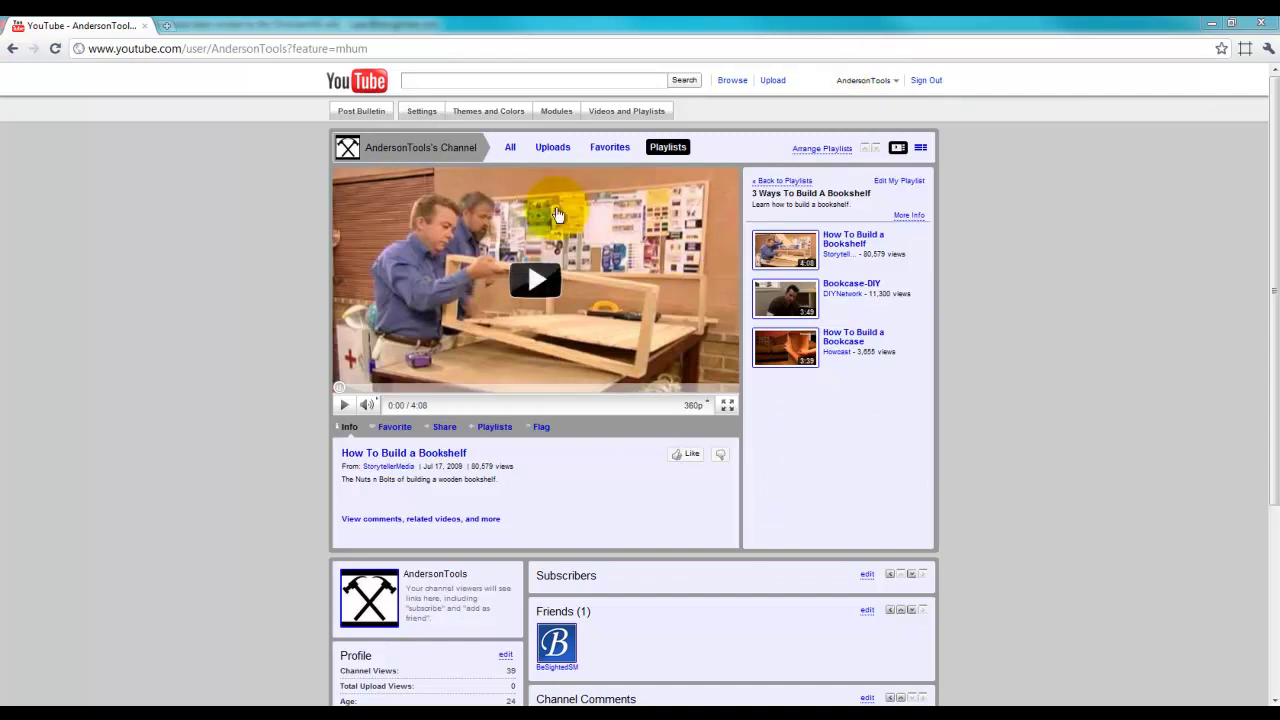
Preview the Sunlight and Fire channel themes, then go back to Grey
left_click(476, 121)
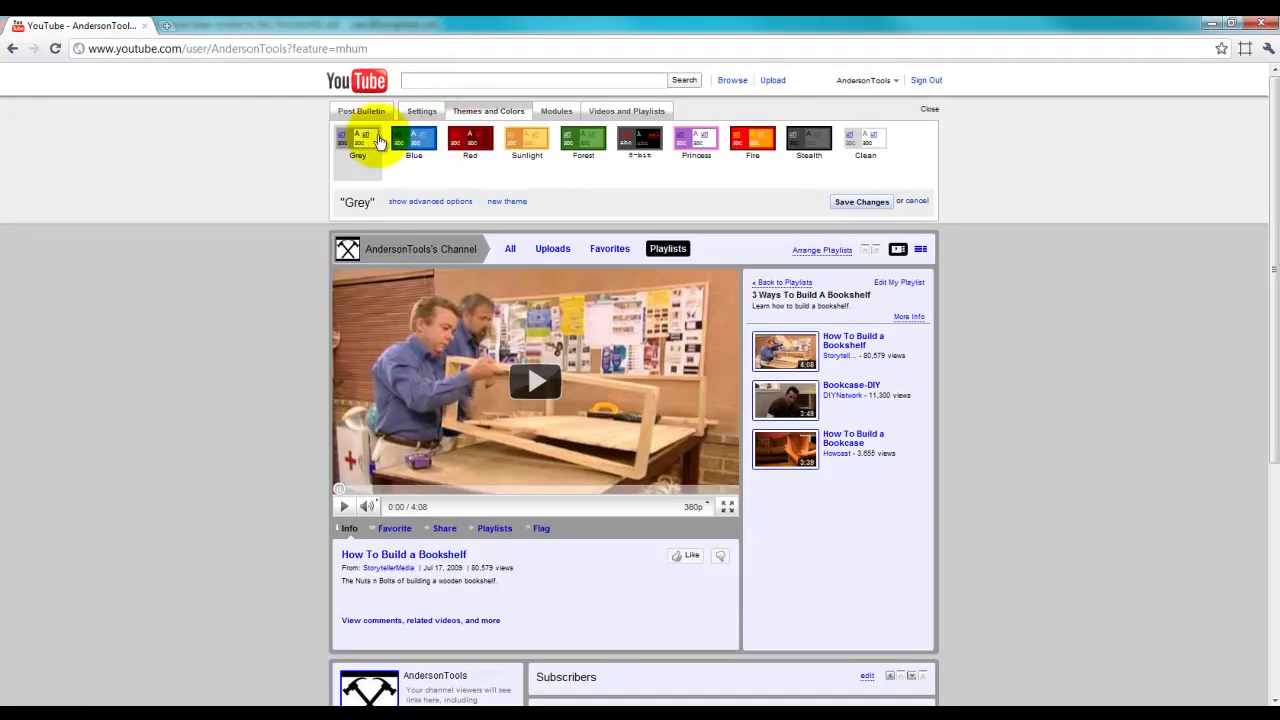
left_click(526, 144)
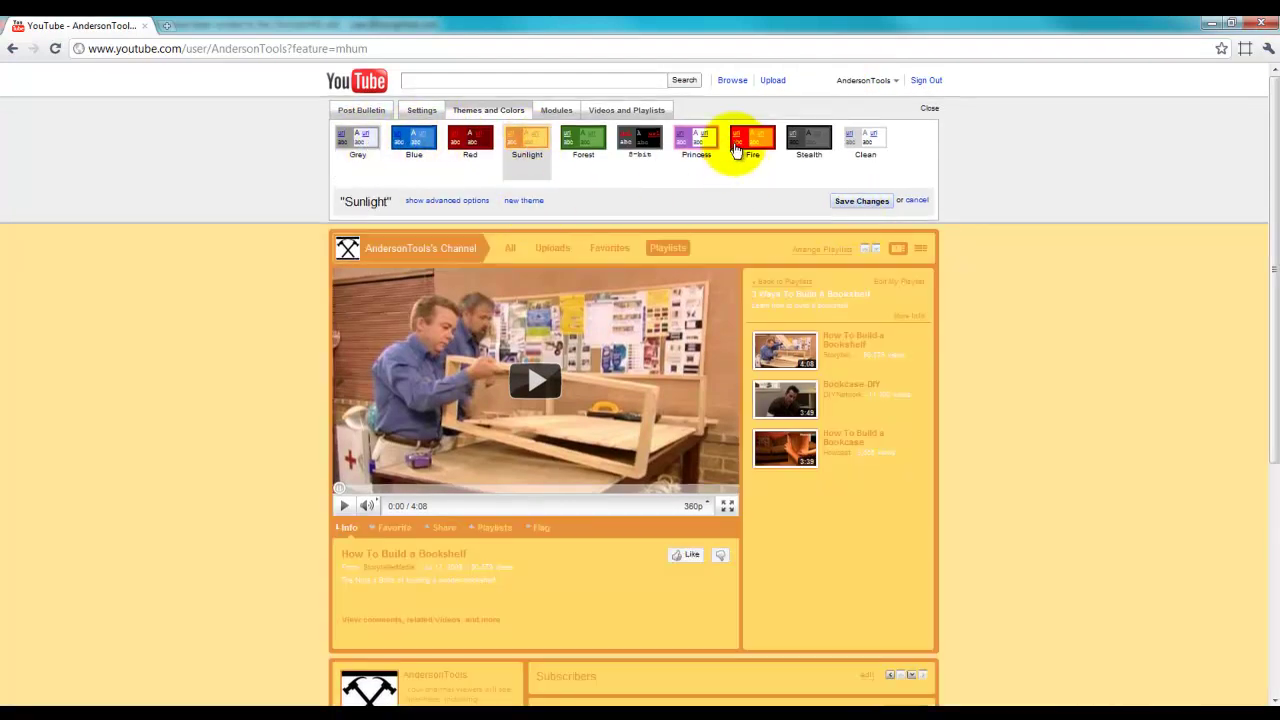
left_click(737, 148)
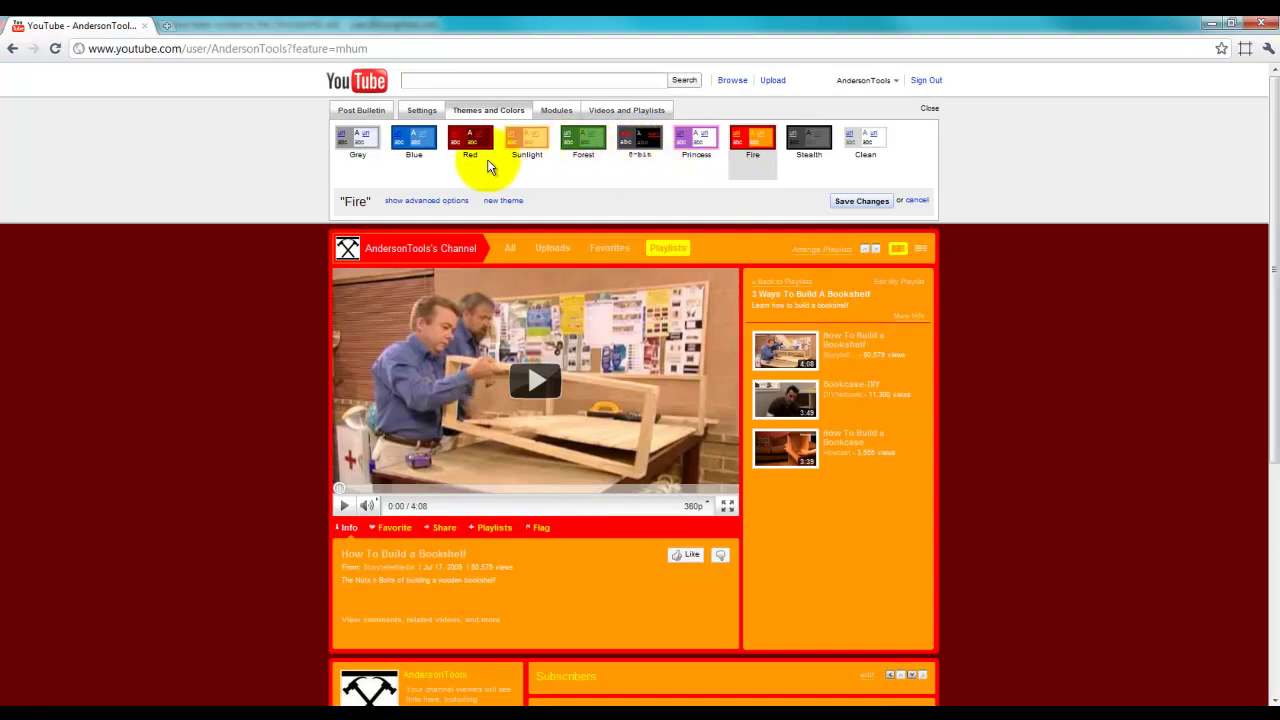
left_click(357, 140)
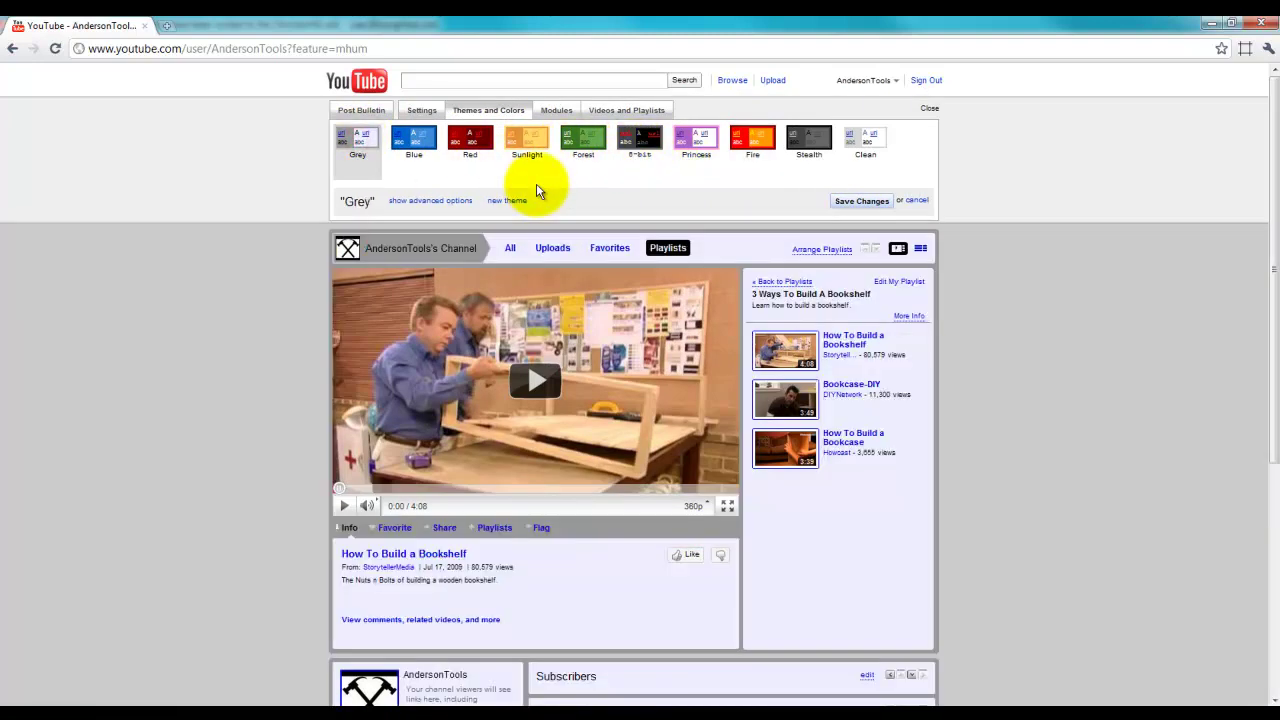
Create a new Grey-based custom theme and name it 'Anderson Tools'
left_click(509, 201)
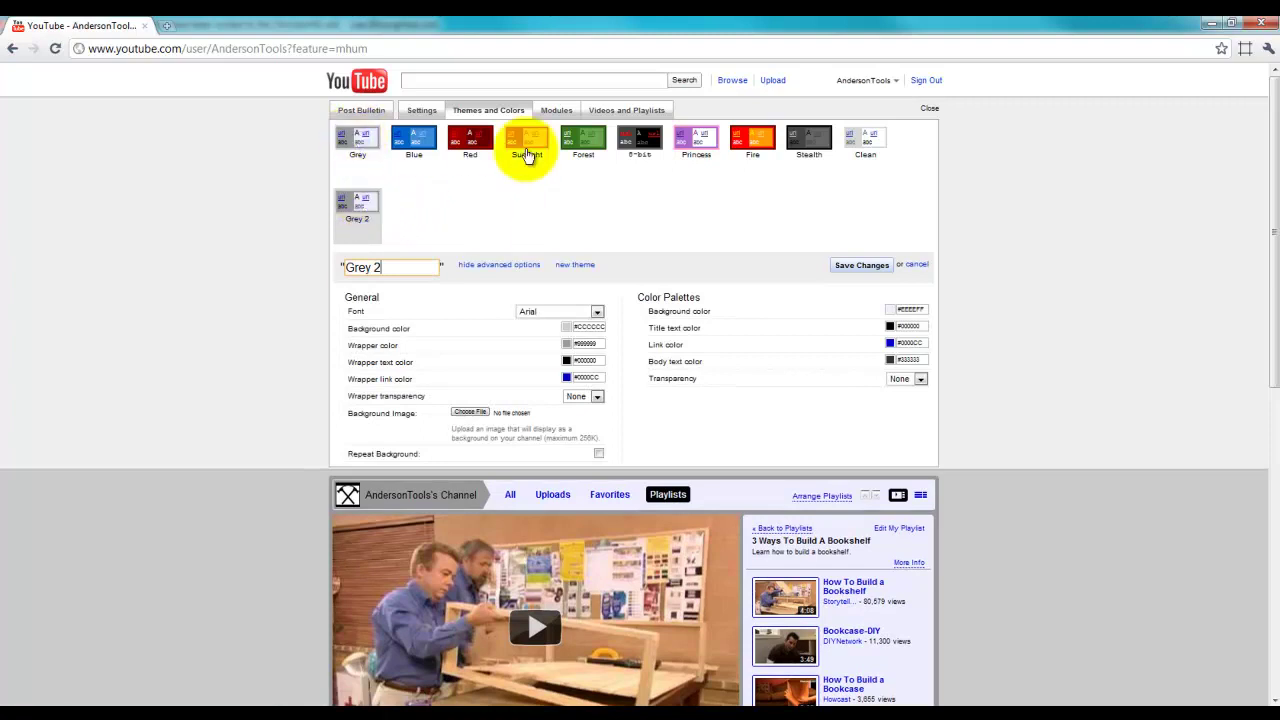
left_click(404, 266)
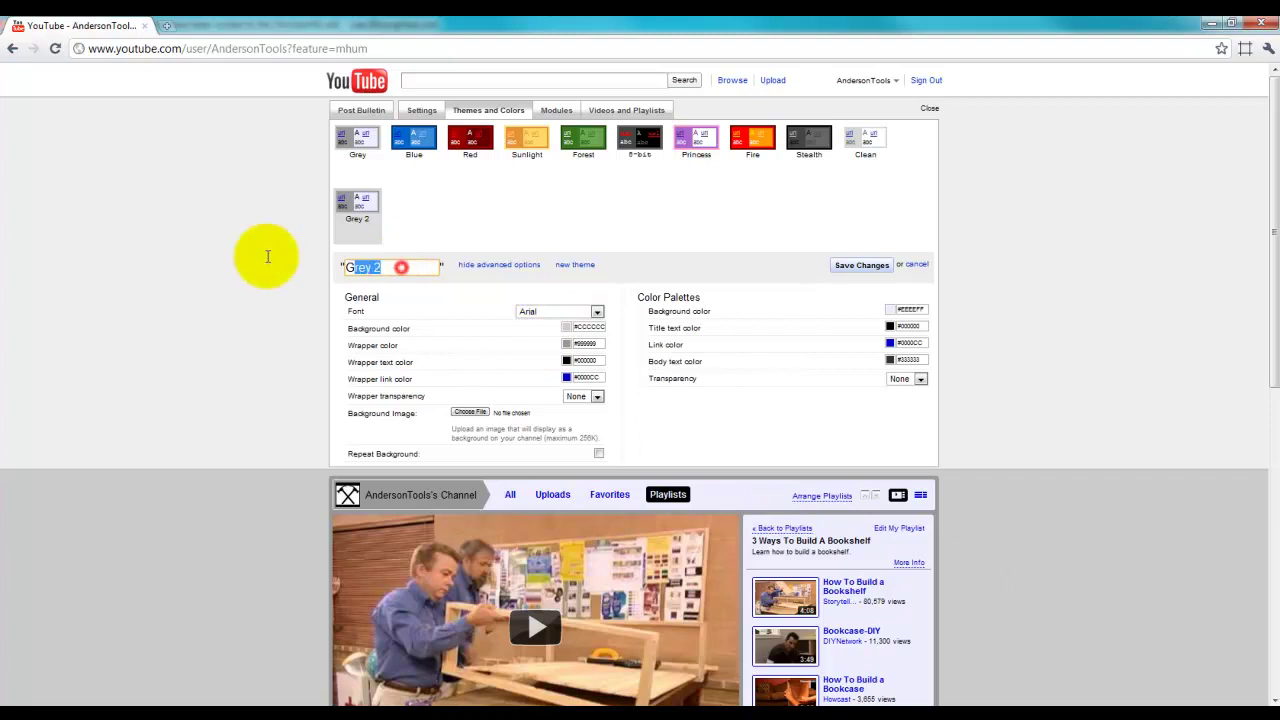
key("BackSpace")
key("BackSpace")
key("BackSpace")
key("BackSpace")
key("BackSpace")
key("BackSpace")
type("Anderon")
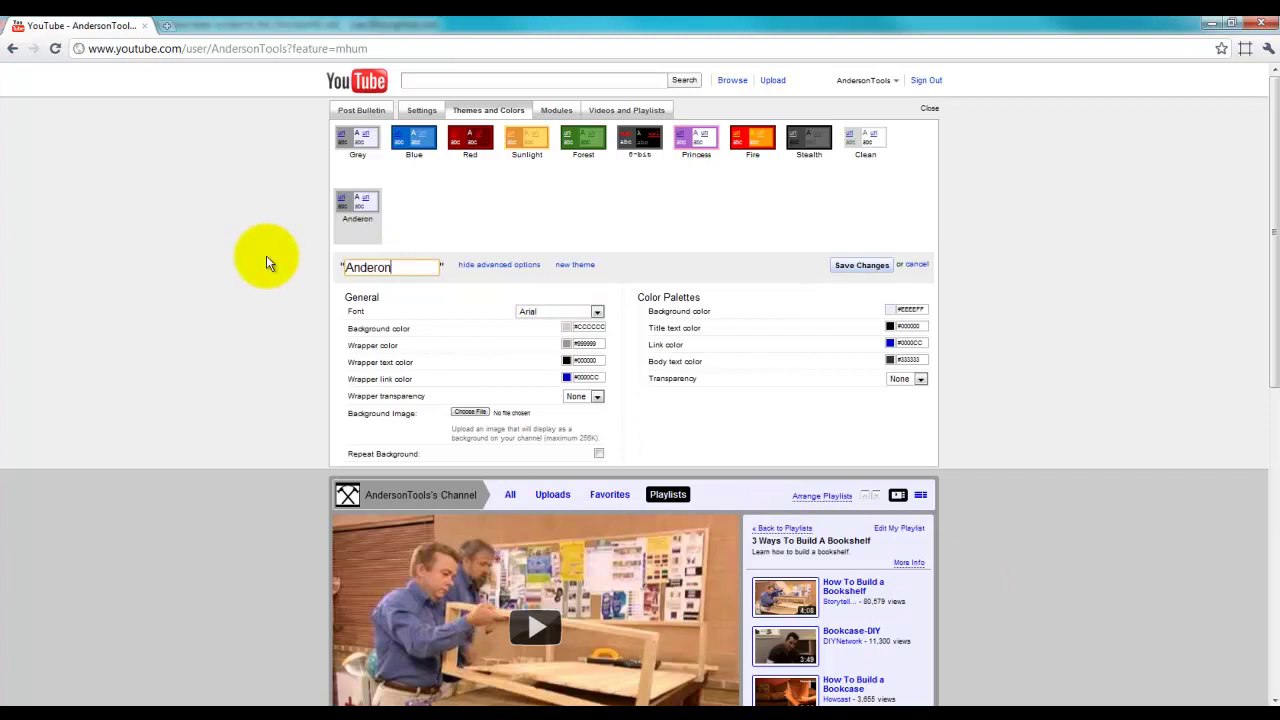
type(" Tools")
left_click(376, 267)
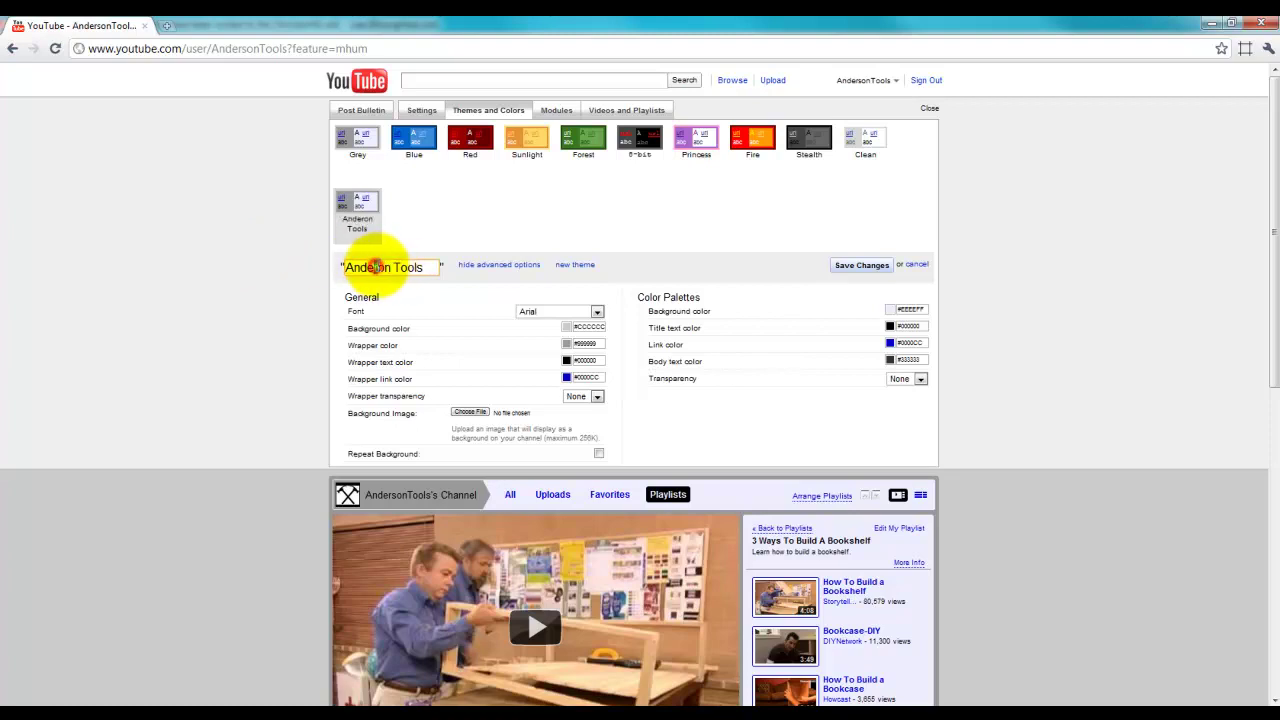
type("s")
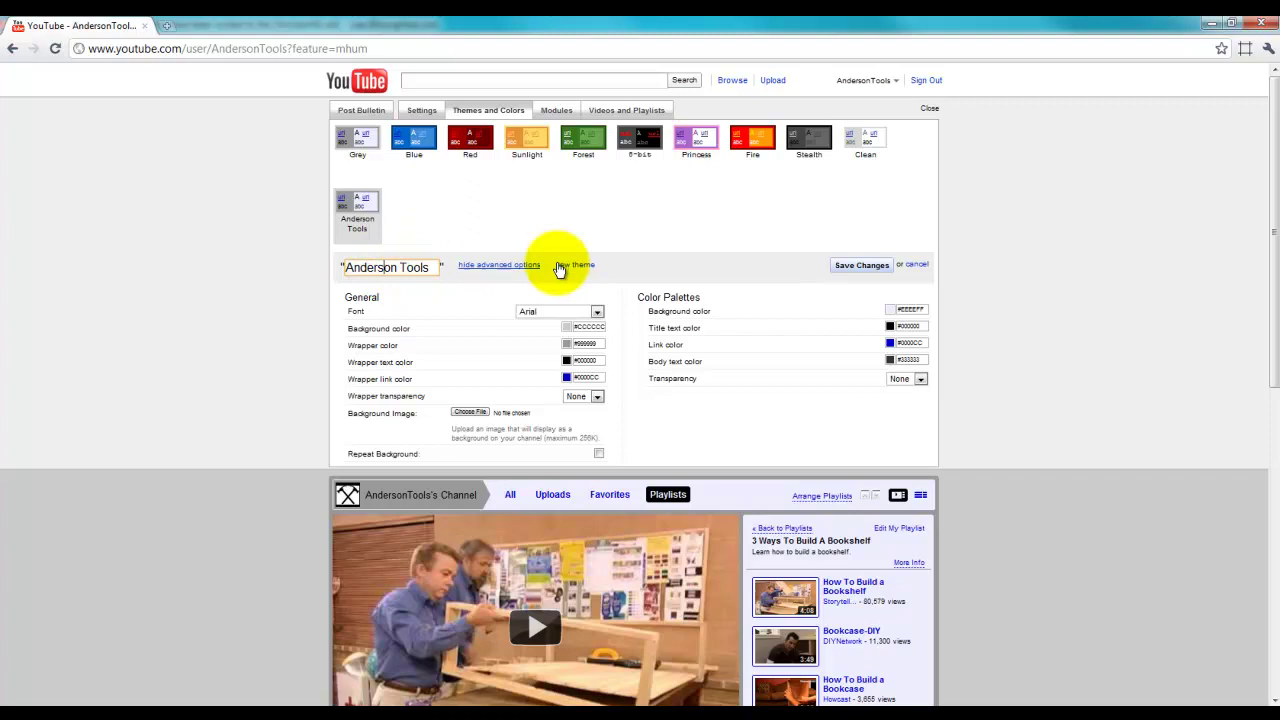
left_click(660, 243)
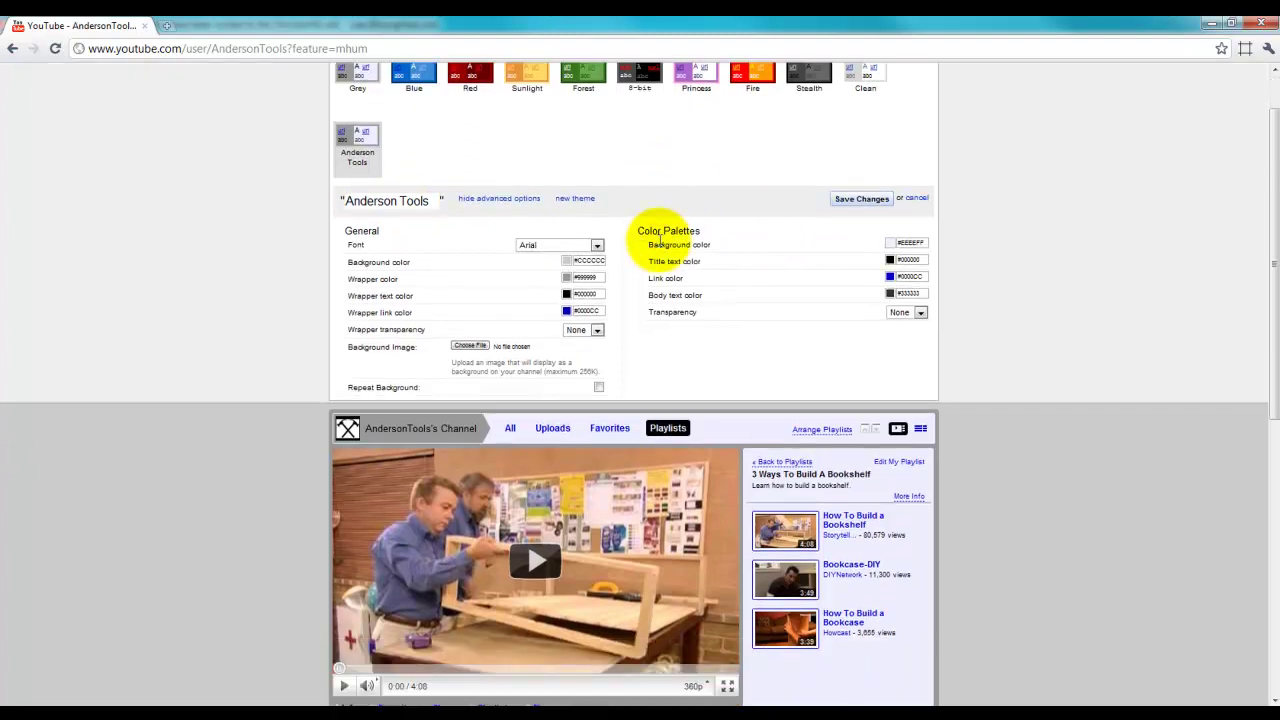
scroll(640, 255, "down", 1)
scroll(632, 258, "down", 1)
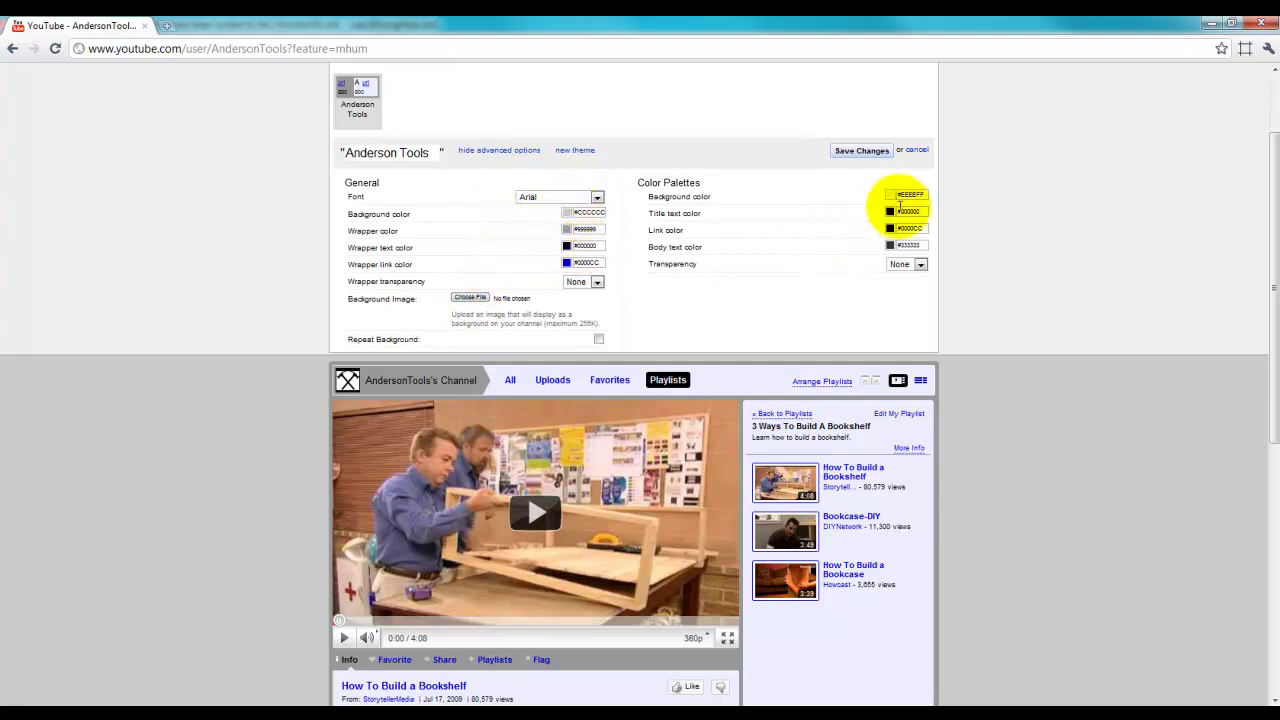
Upload AndersonTools-YTBackground from the Desktop as the channel background image
left_click(465, 305)
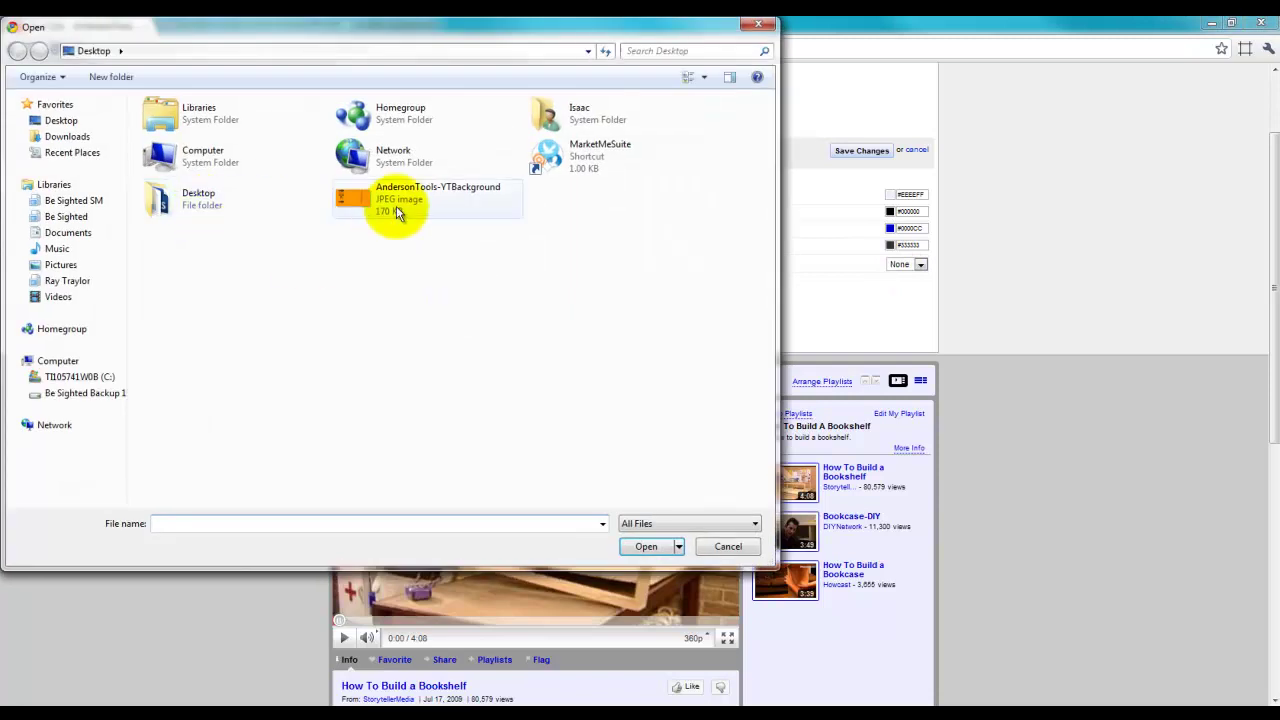
left_click(396, 206)
left_click(648, 546)
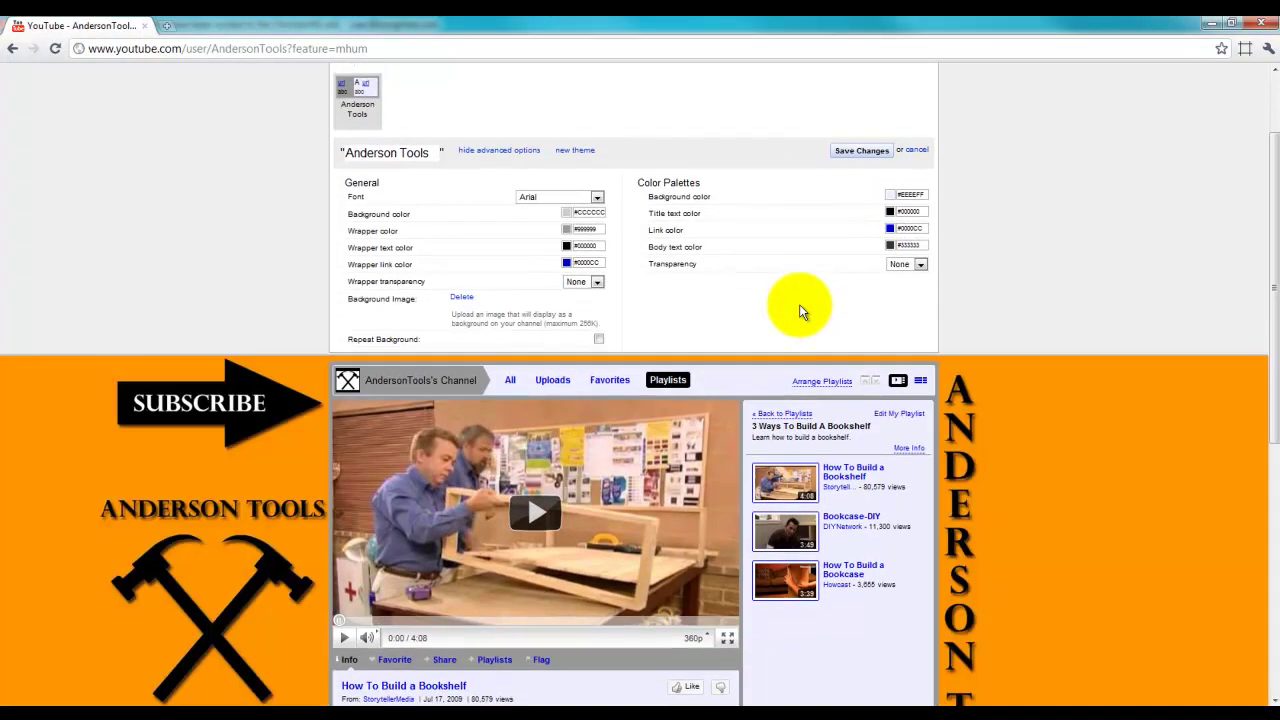
scroll(799, 304, "down", 4)
scroll(799, 304, "down", 3)
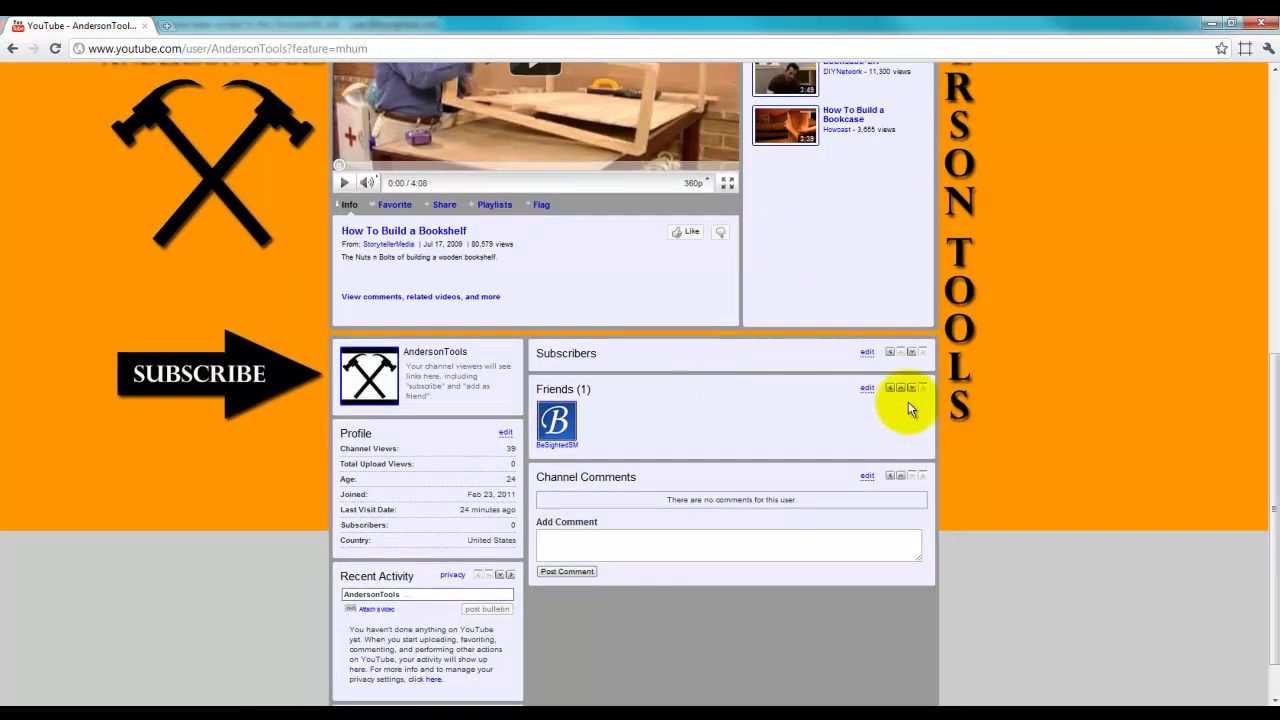
scroll(1276, 410, "up", 5)
scroll(1276, 410, "up", 1)
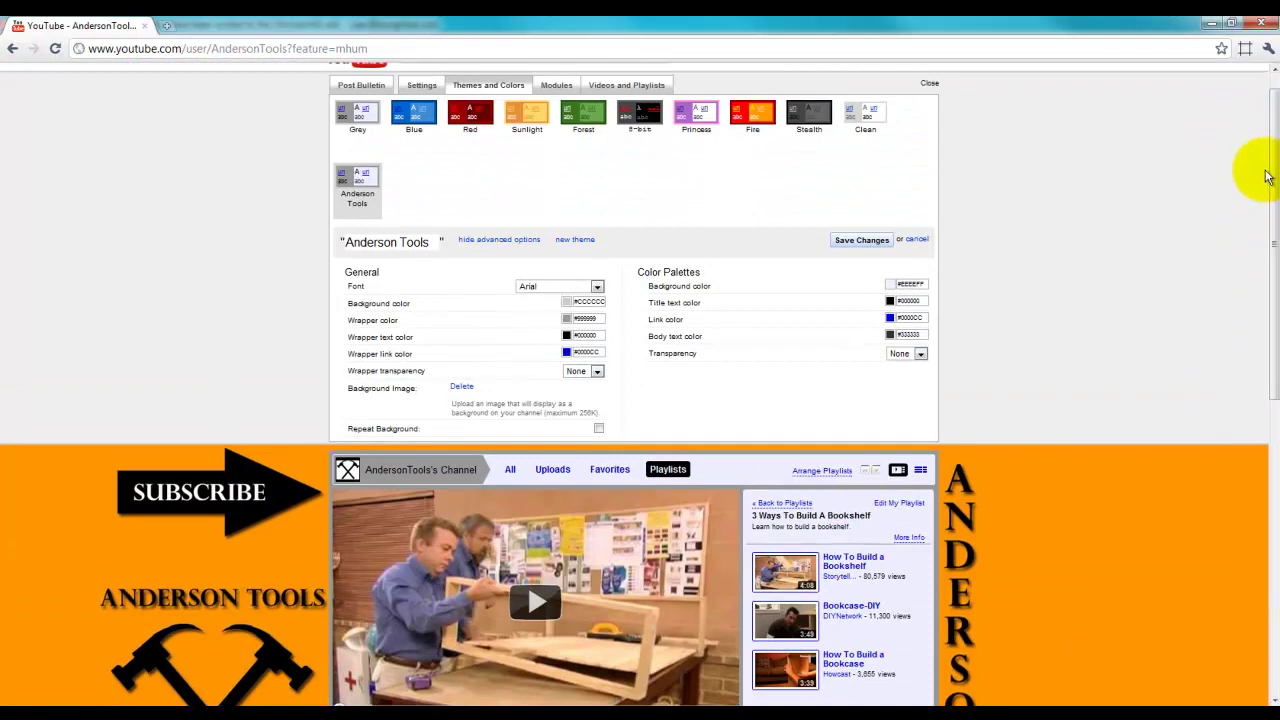
scroll(1268, 240, "down", 2)
scroll(1270, 236, "down", 3)
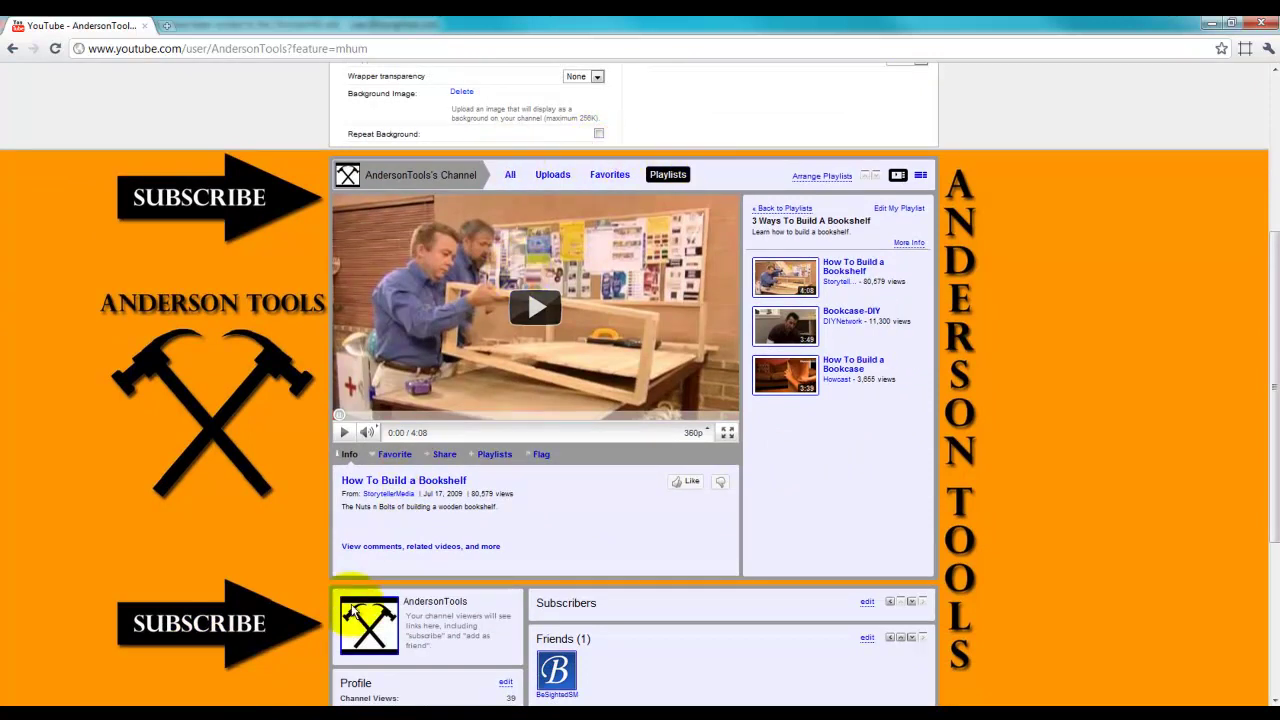
scroll(647, 496, "up", 3)
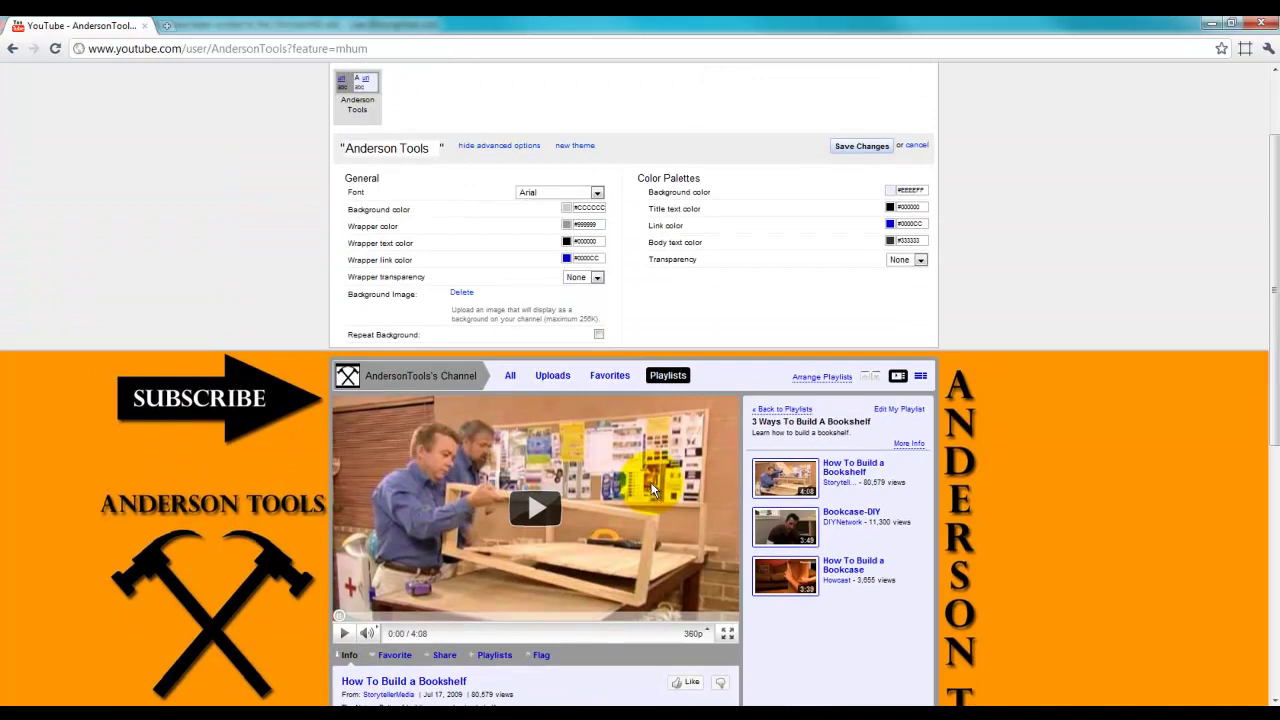
scroll(651, 489, "up", 2)
scroll(651, 489, "down", 2)
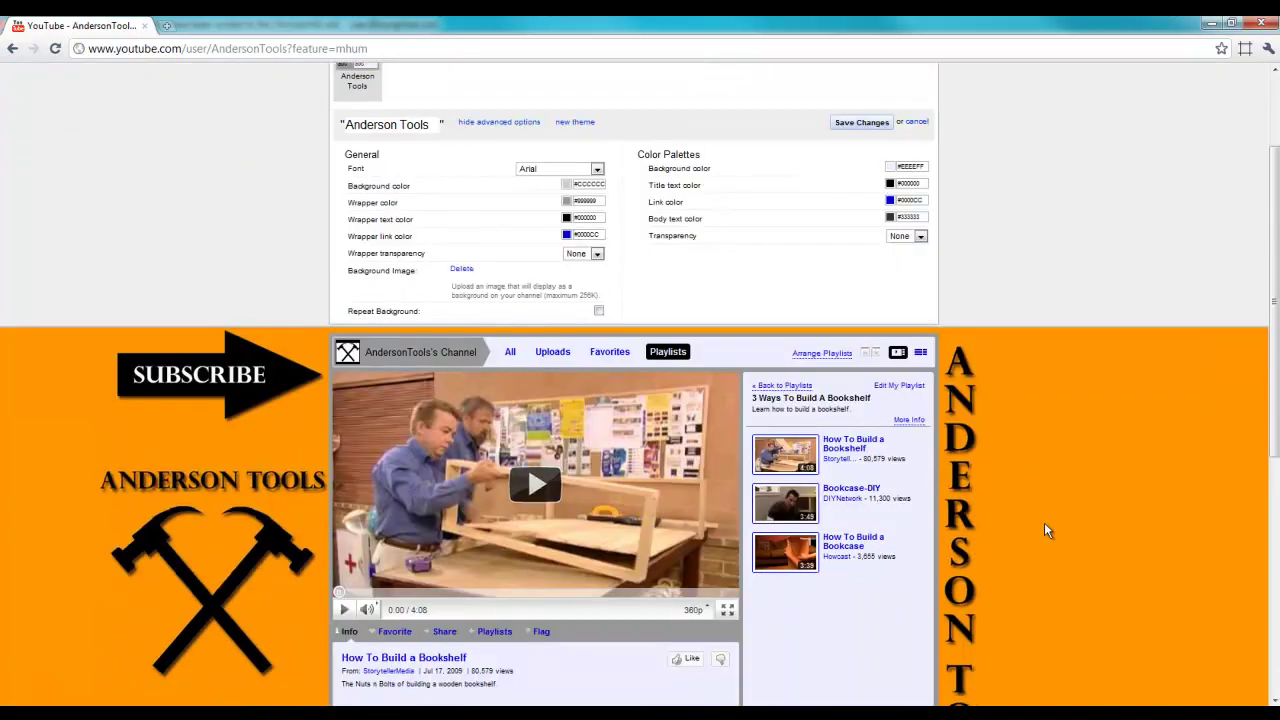
scroll(901, 555, "down", 4)
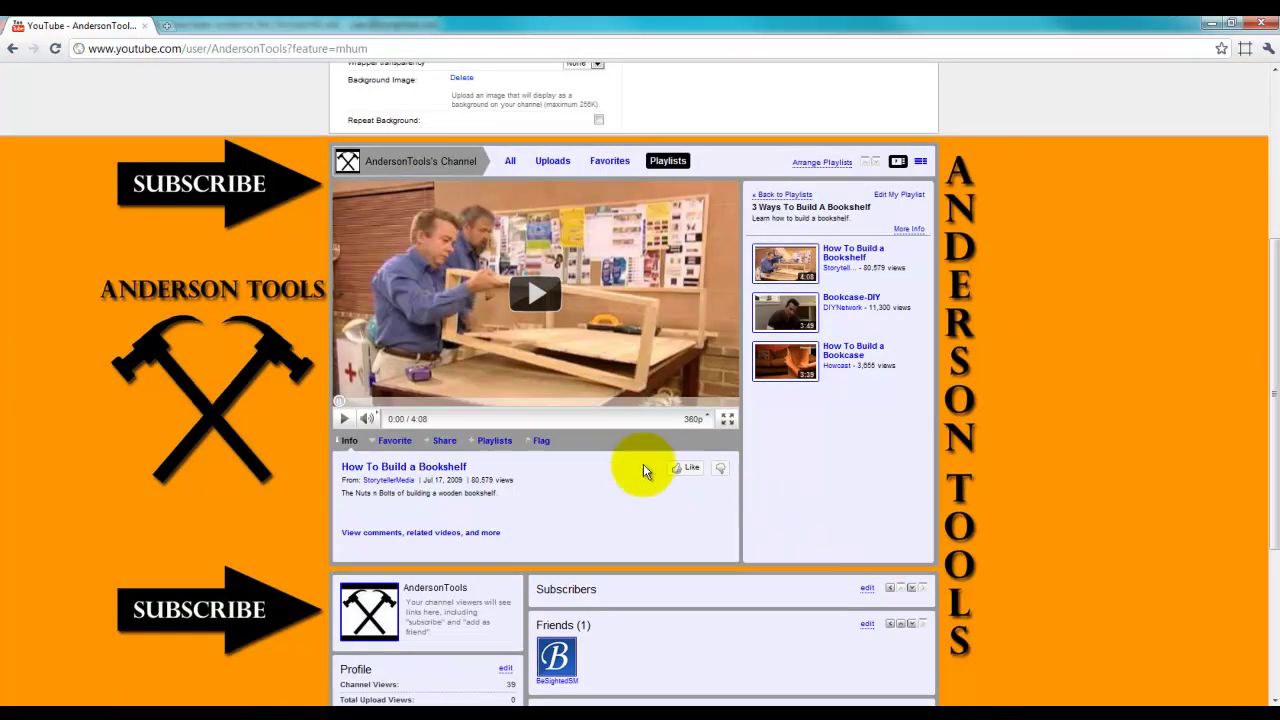
scroll(1030, 477, "up", 3)
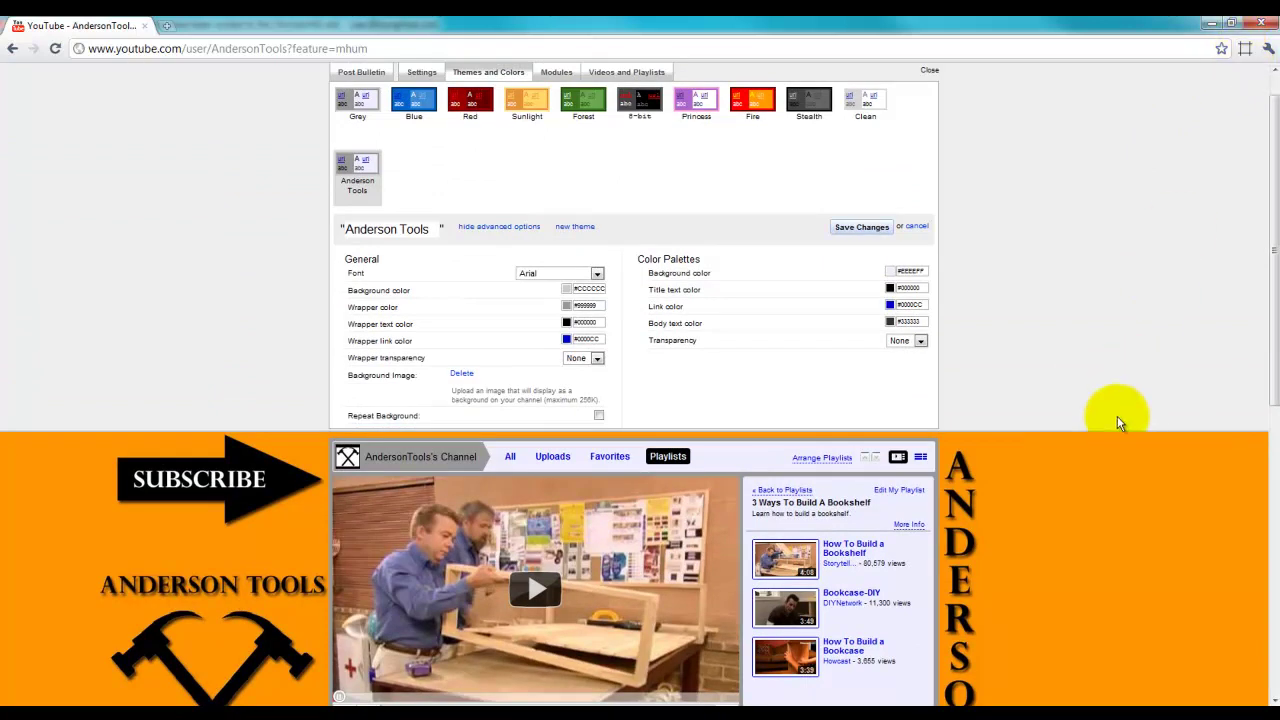
scroll(1117, 418, "up", 1)
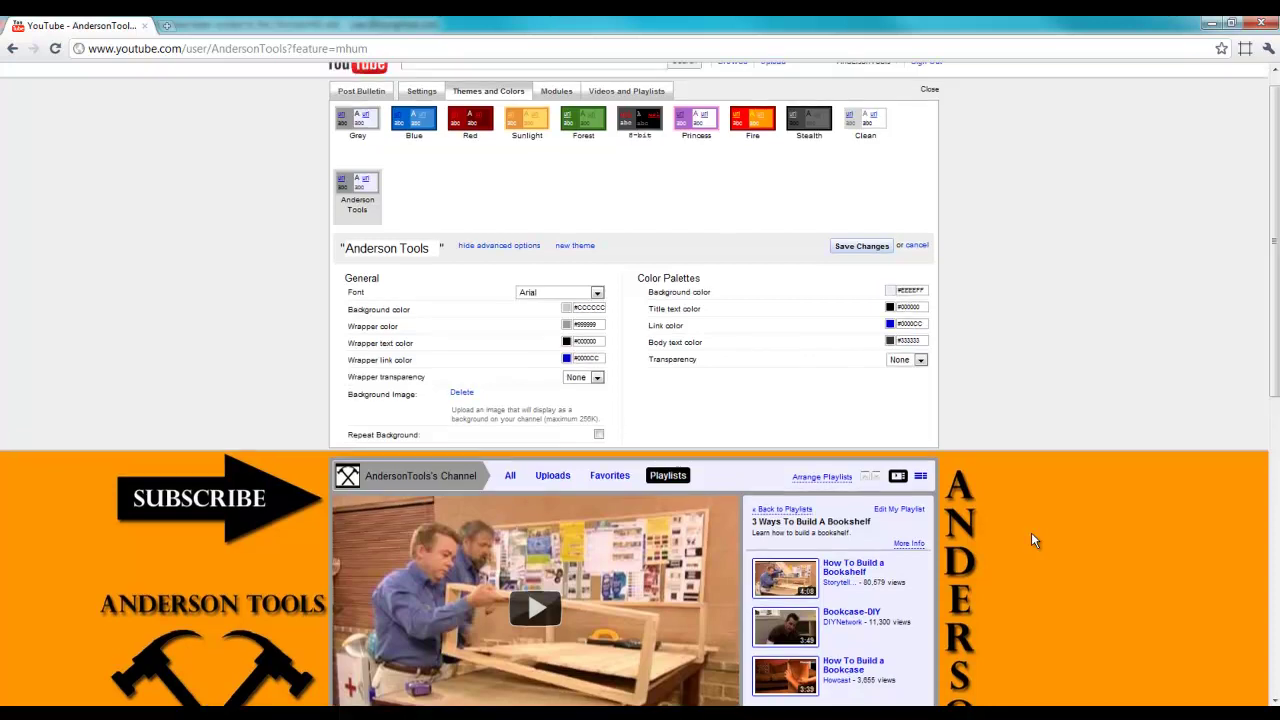
scroll(1031, 532, "down", 2)
scroll(1031, 532, "up", 3)
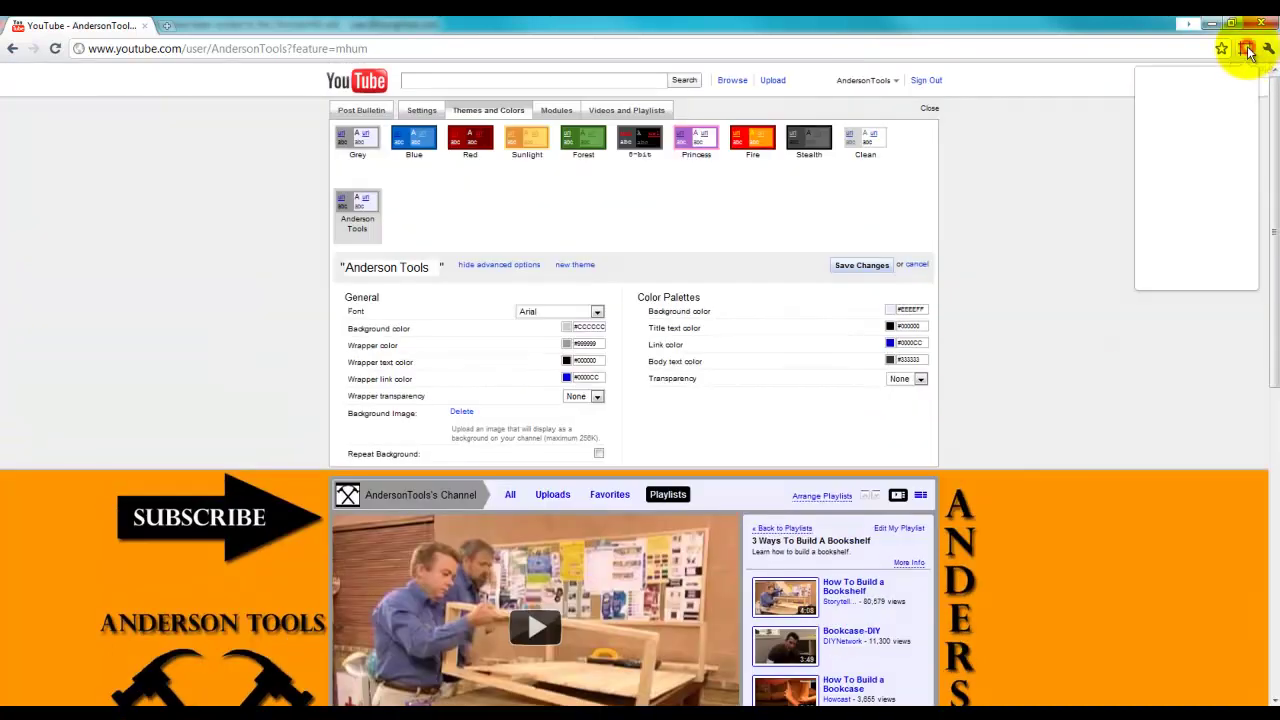
Sample the artwork's orange and copy its colour code FF9600
left_click(1098, 543)
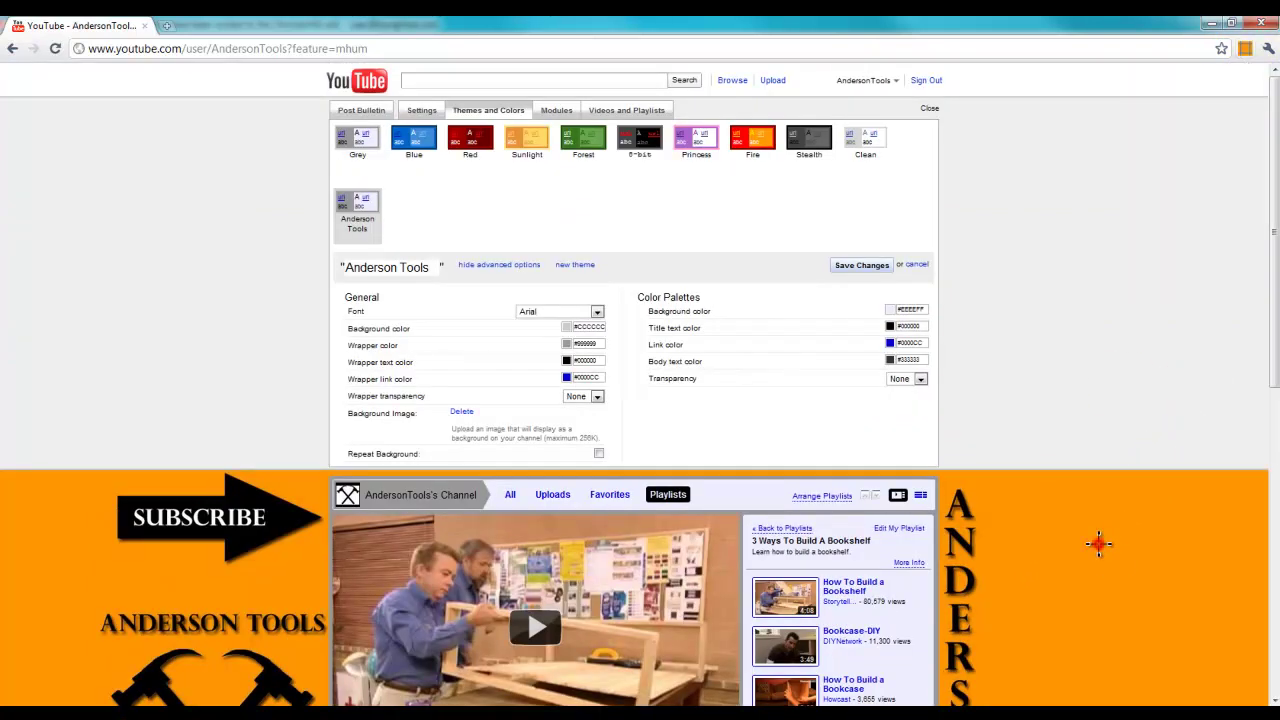
left_click(1098, 543)
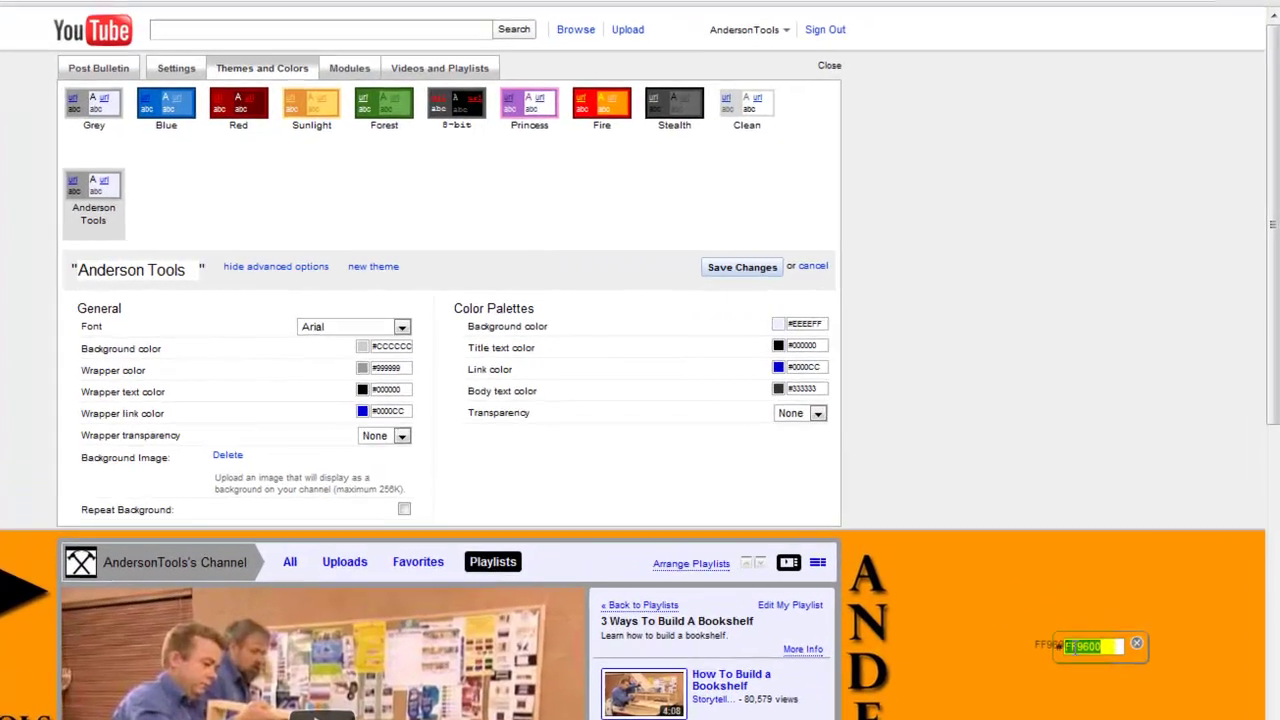
right_click(1128, 561)
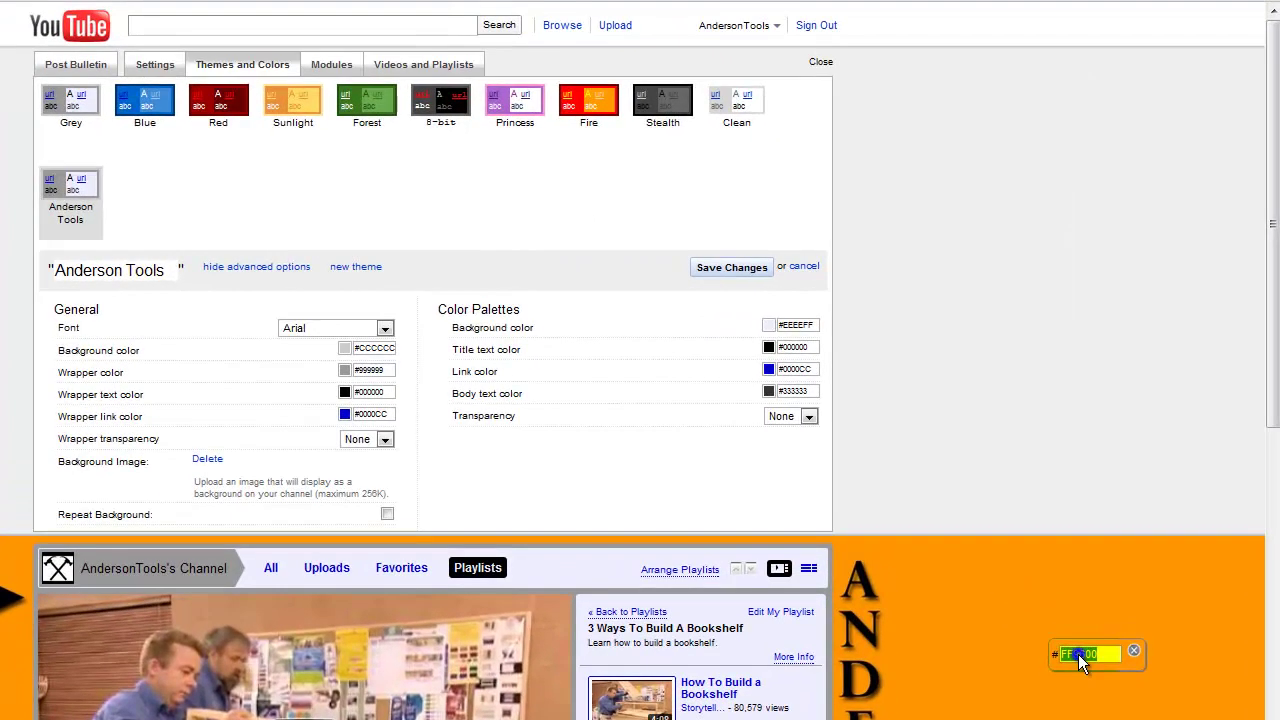
left_click(1063, 483)
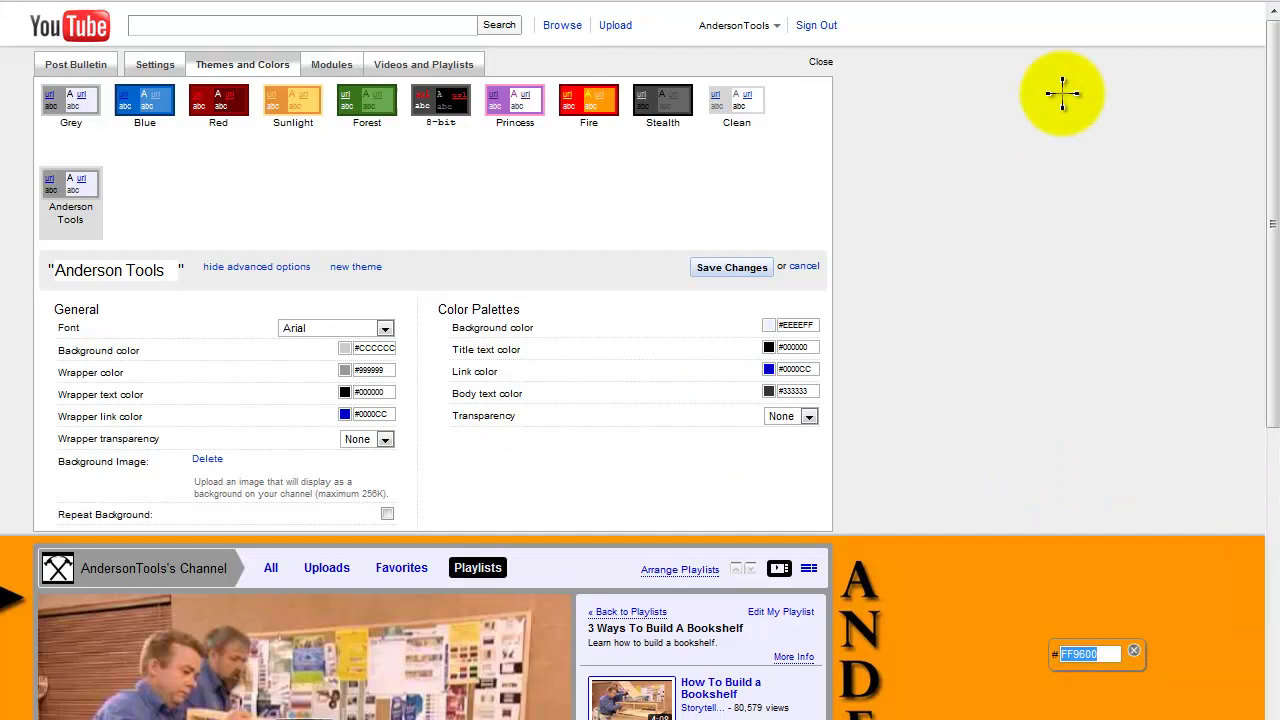
left_click(1134, 653)
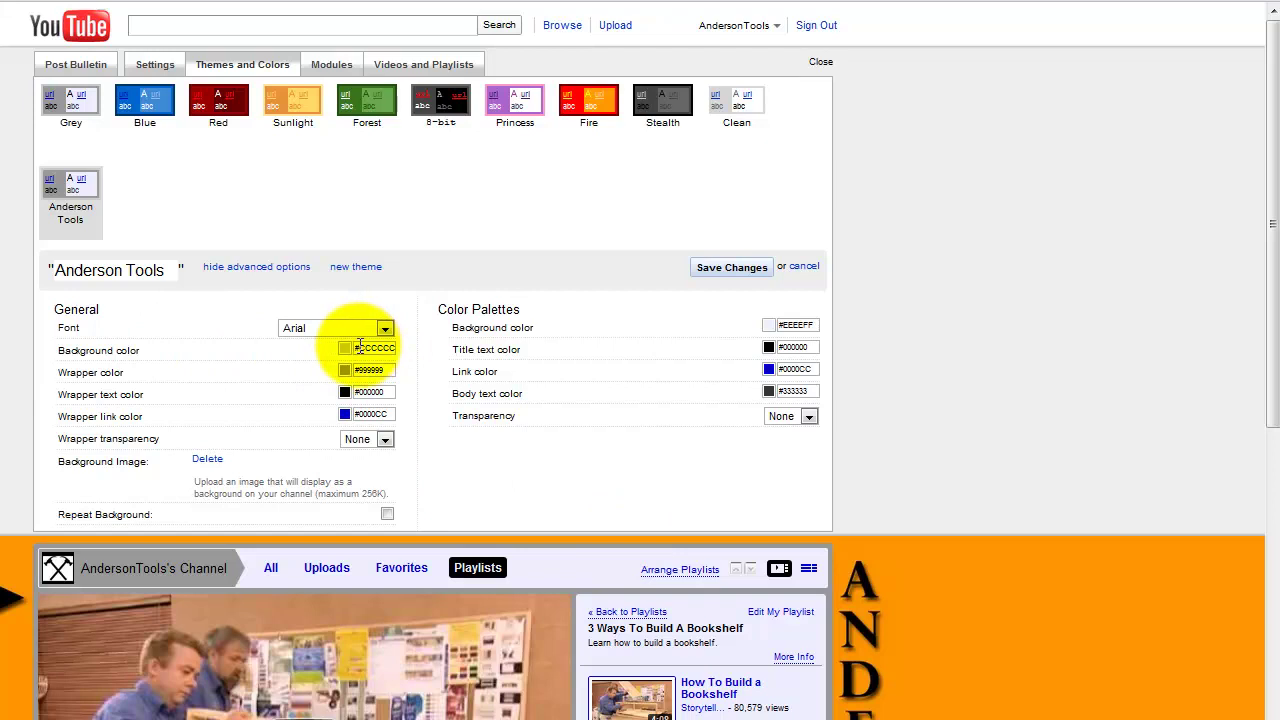
Replace background colour #CCCCCC with #FF9600 and preview the channel
left_click_drag(357, 345, 408, 348)
scroll(450, 580, "down", 3)
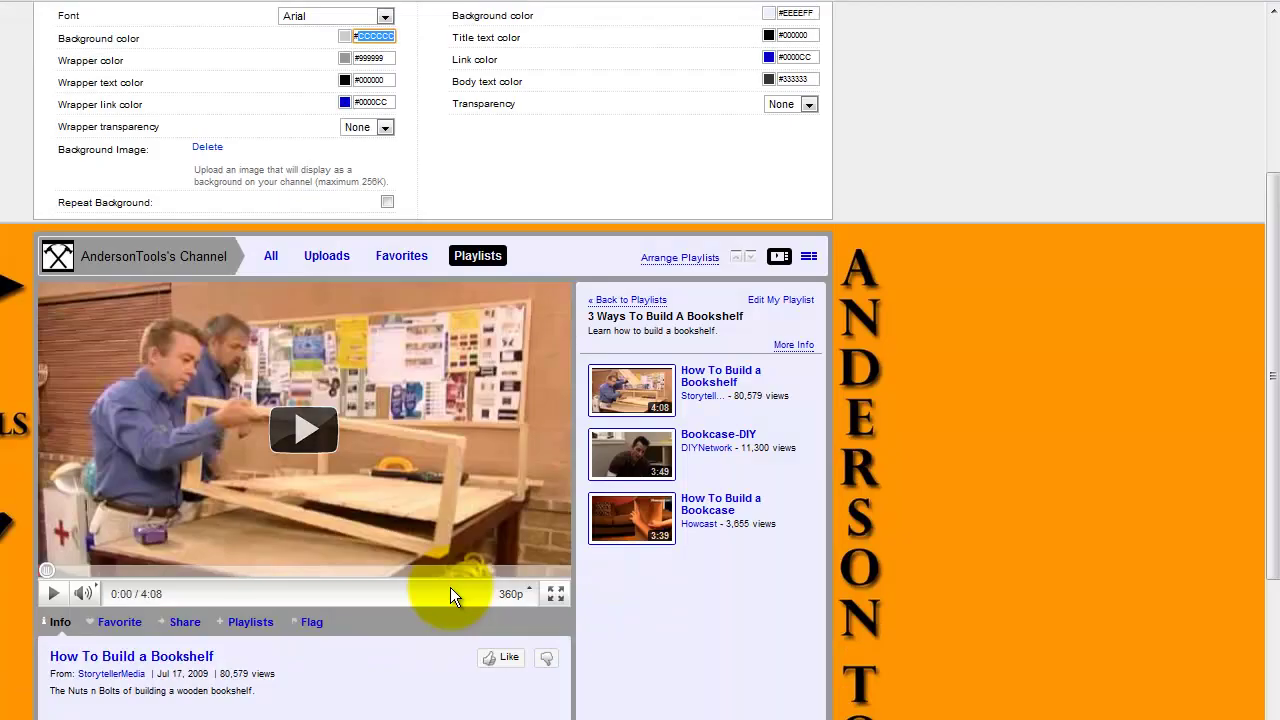
scroll(530, 600, "down", 4)
scroll(737, 555, "up", 5)
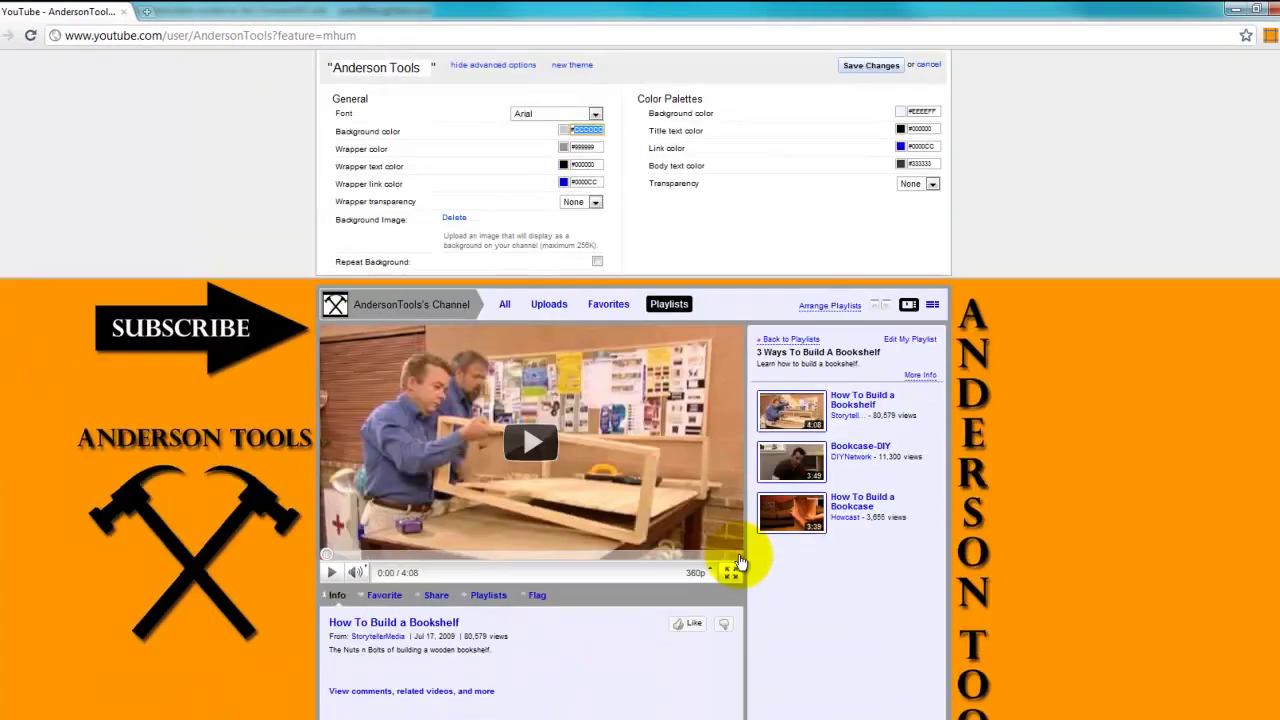
scroll(737, 562, "up", 1)
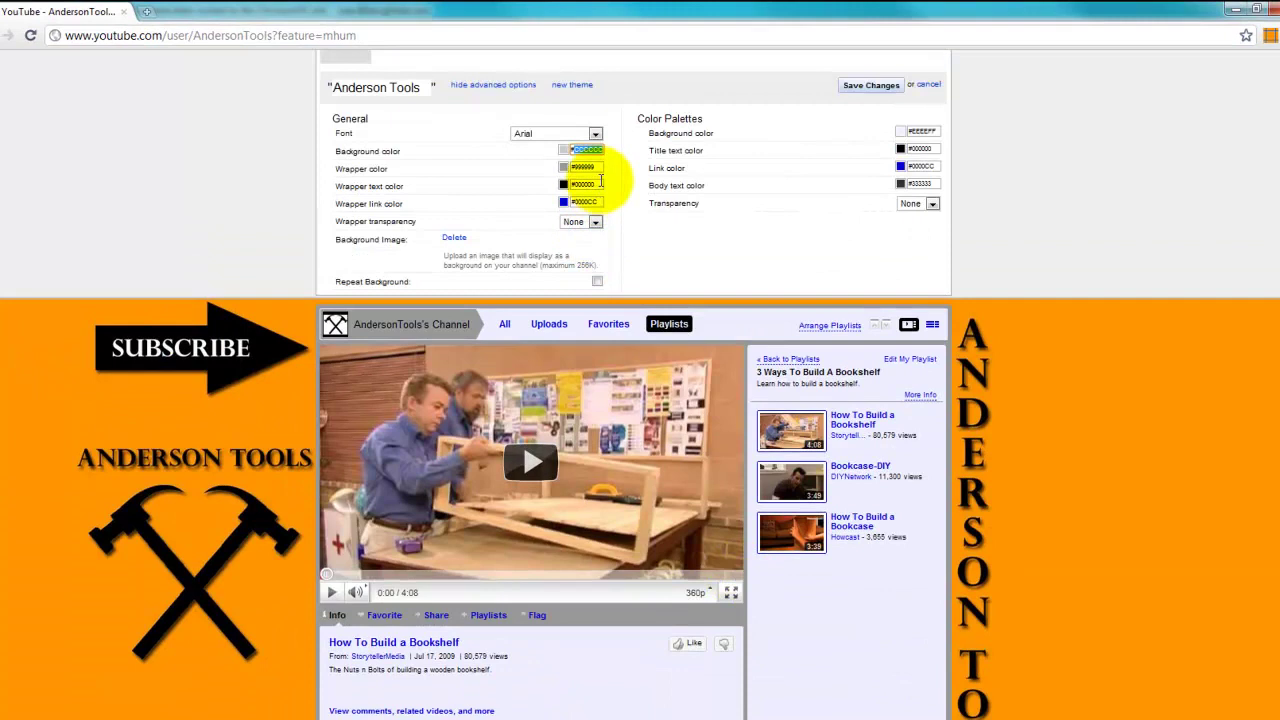
type("#FF9600")
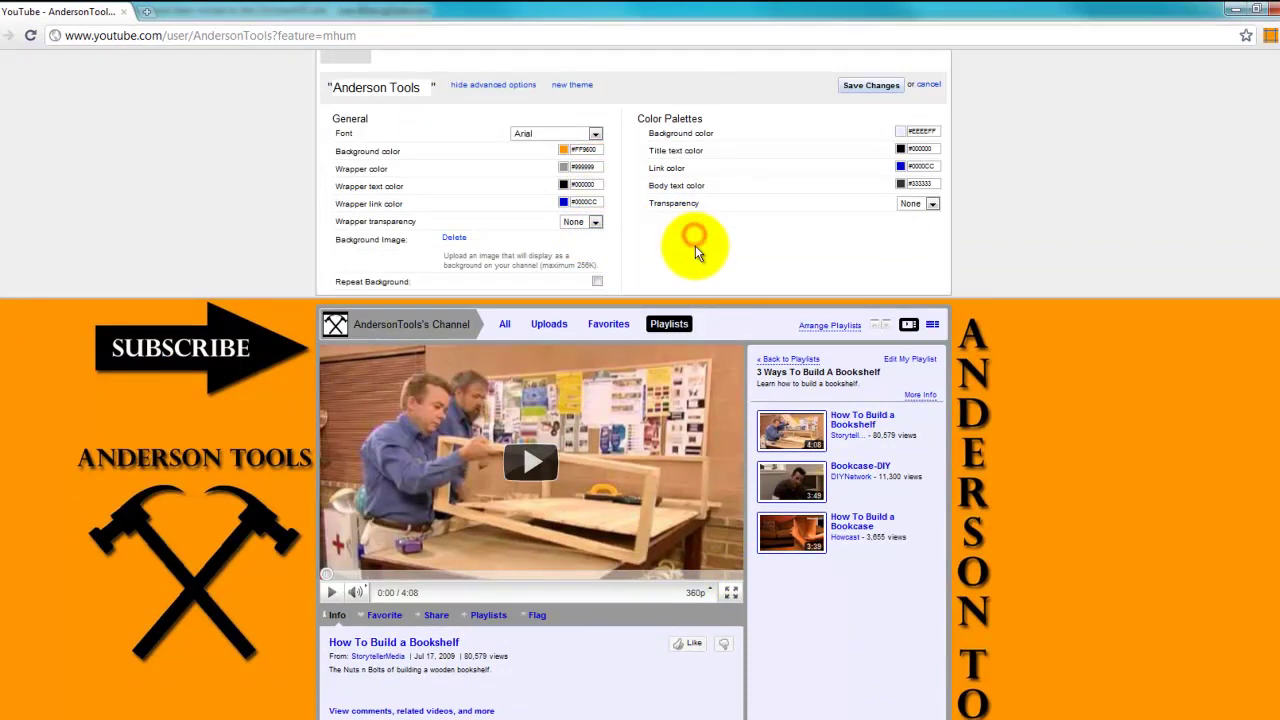
scroll(1005, 450, "down", 5)
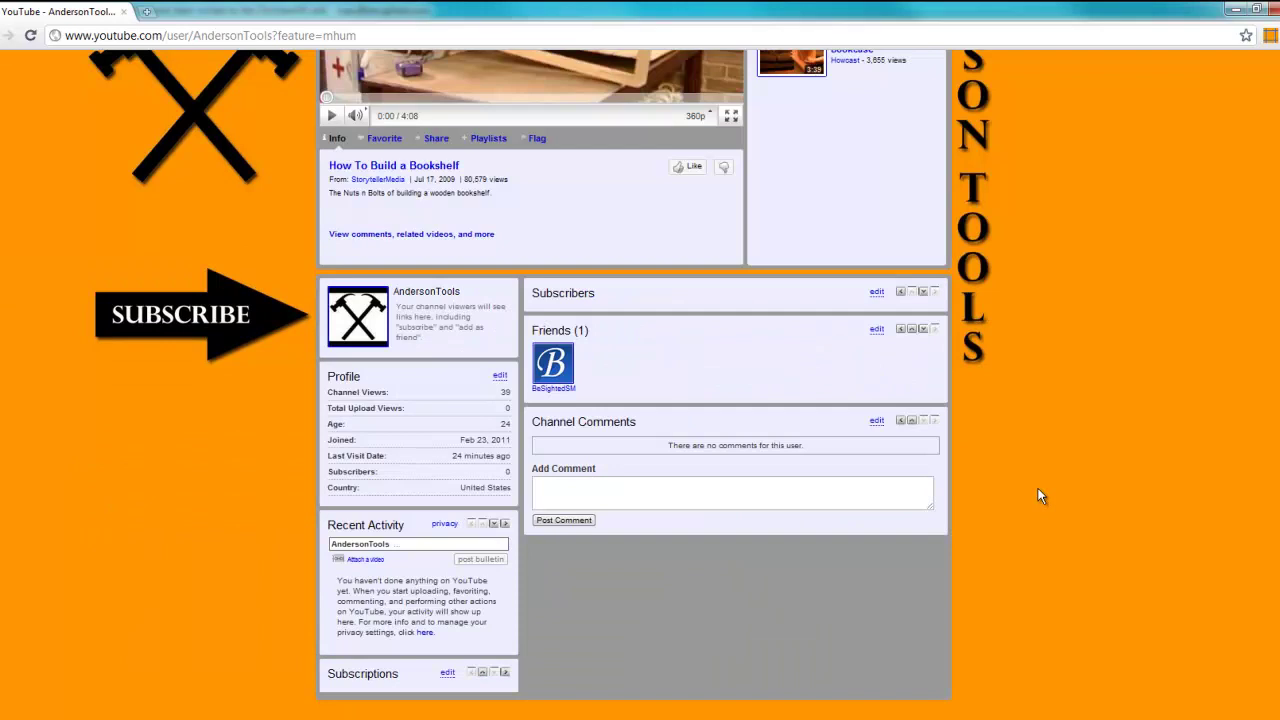
scroll(215, 415, "up", 1)
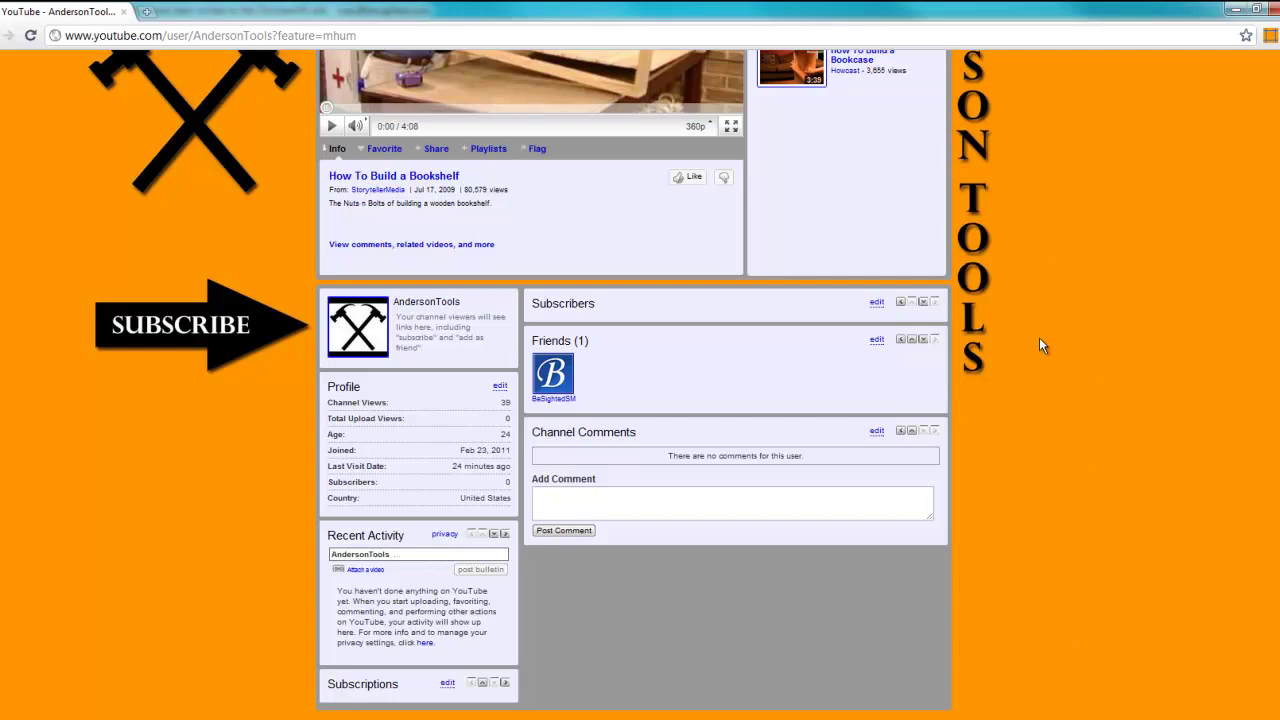
scroll(1040, 345, "up", 5)
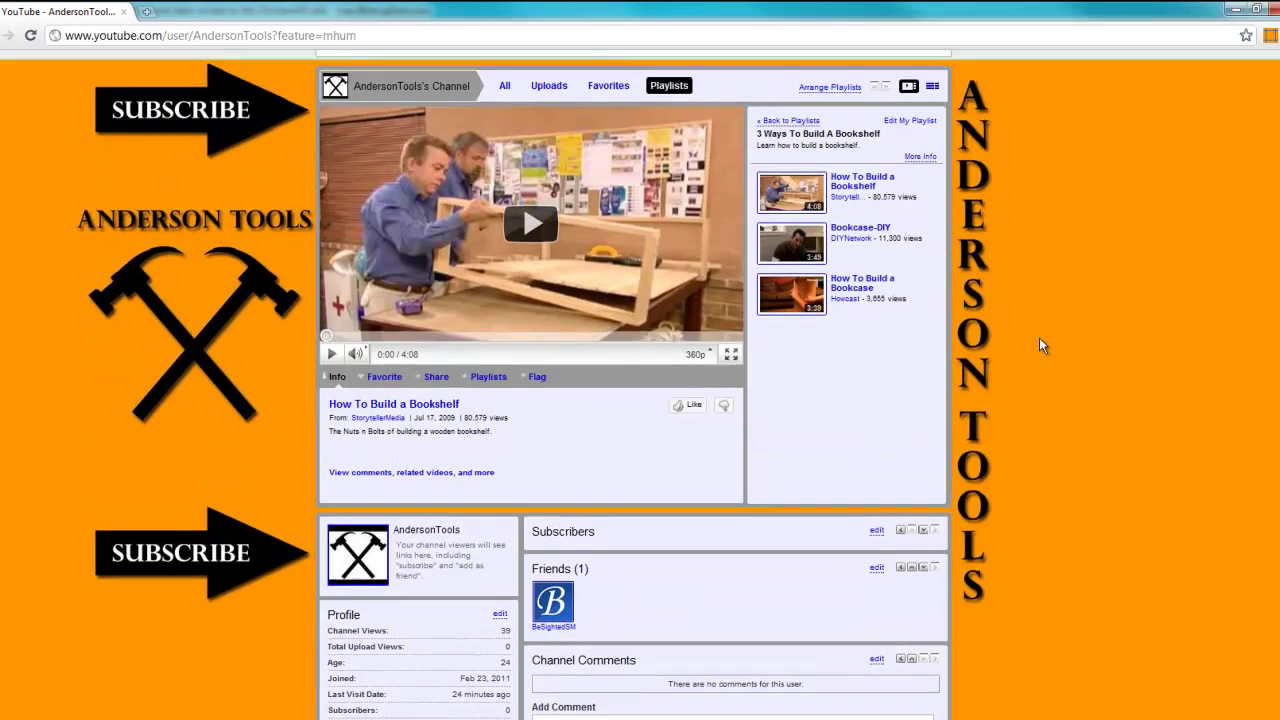
scroll(1040, 345, "up", 1)
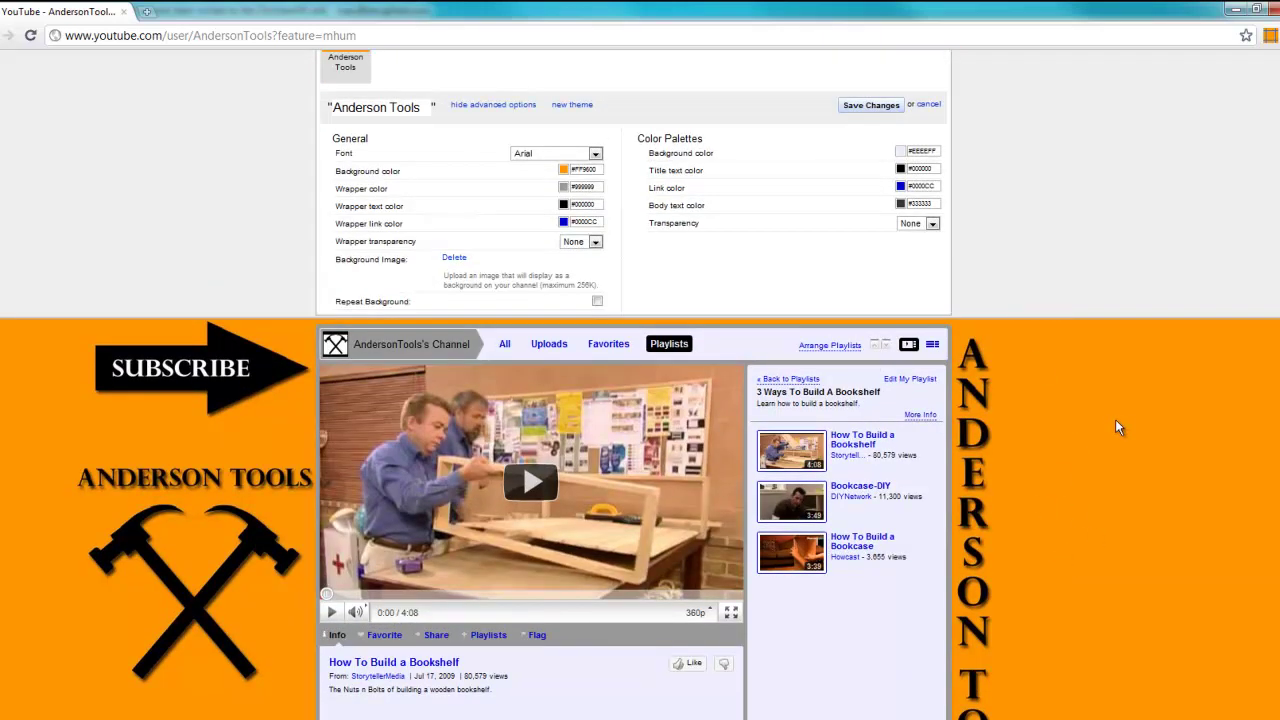
scroll(1116, 425, "down", 3)
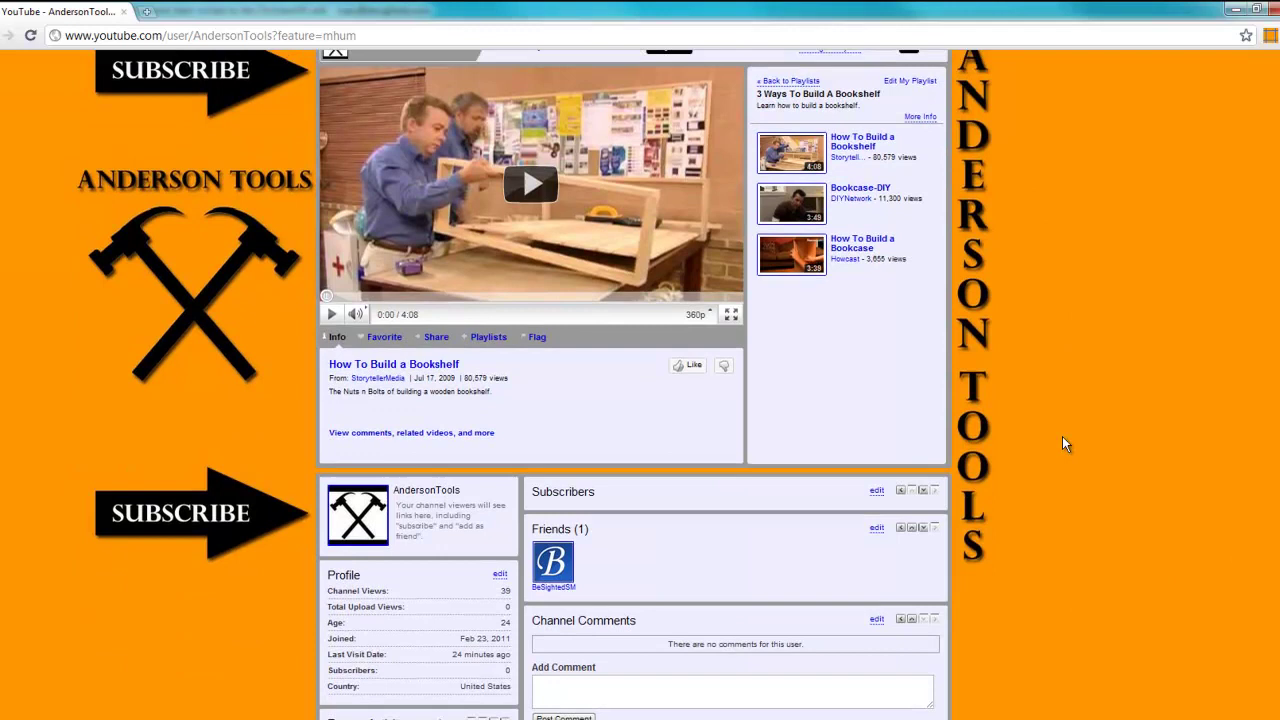
scroll(1062, 436, "up", 4)
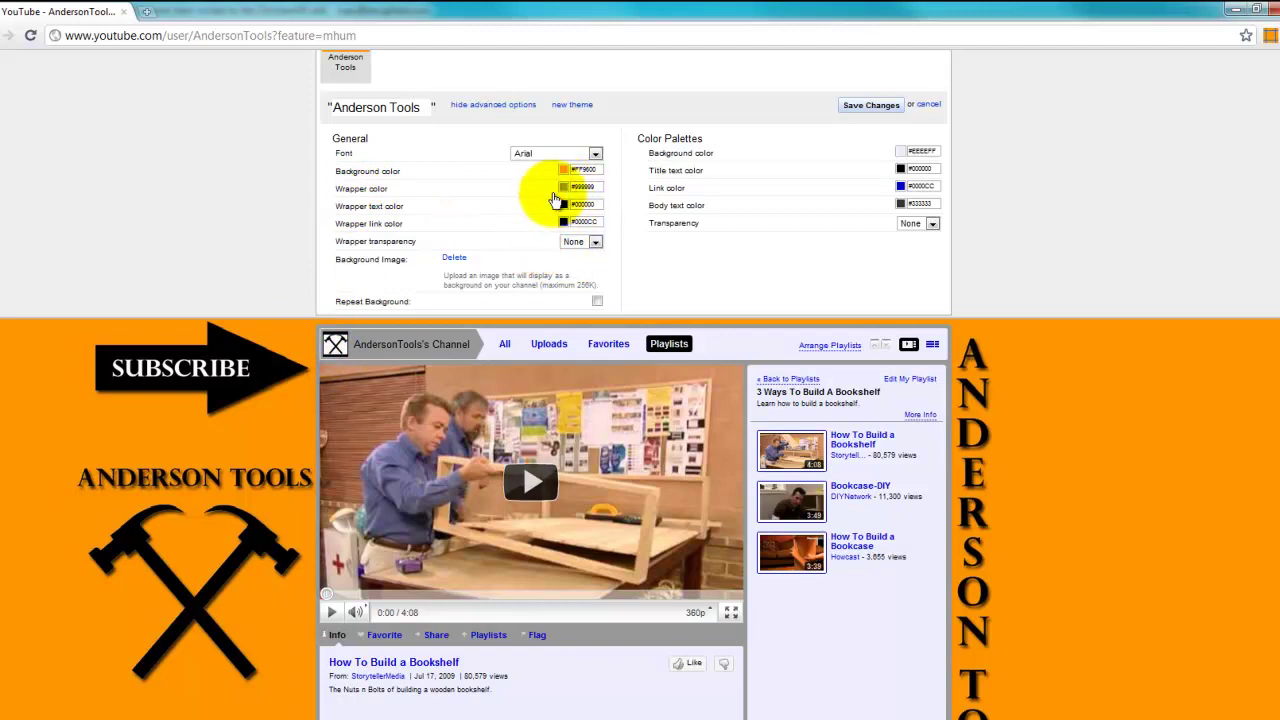
Set the wrapper colour to black #000000 and preview the black-framed modules
scroll(552, 200, "up", 1)
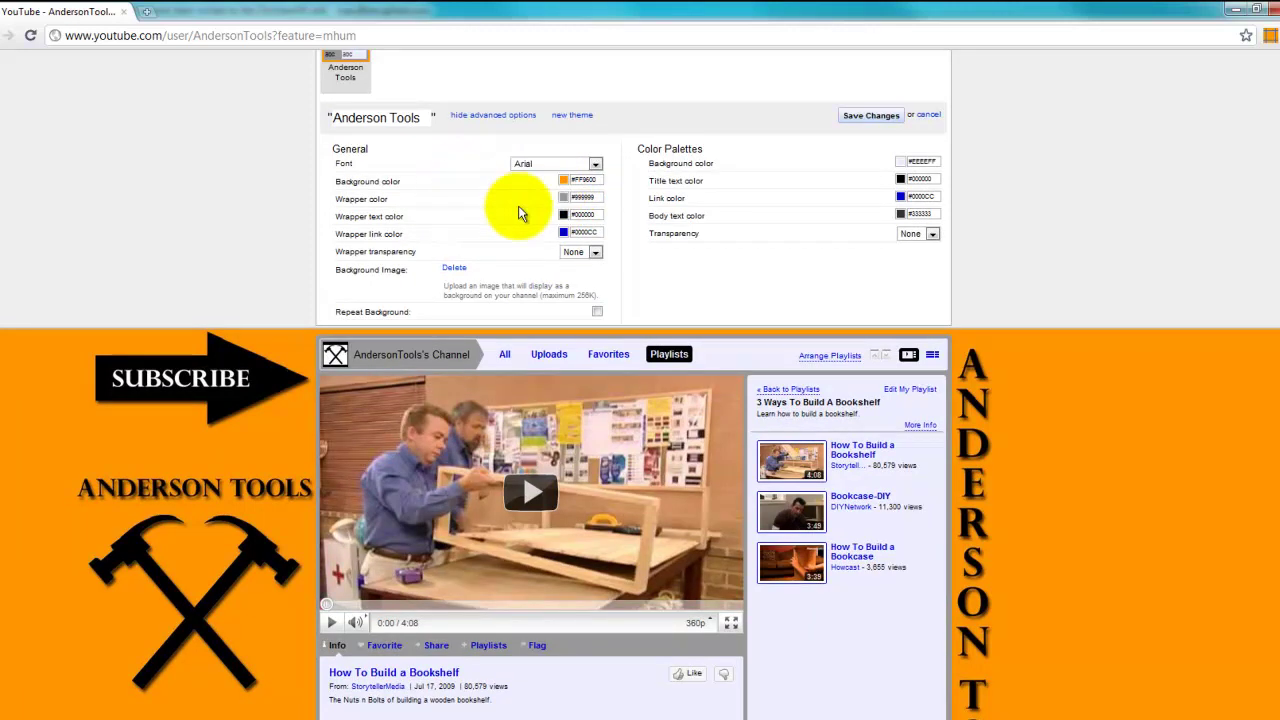
scroll(450, 185, "up", 1)
scroll(401, 173, "up", 2)
left_click(563, 343)
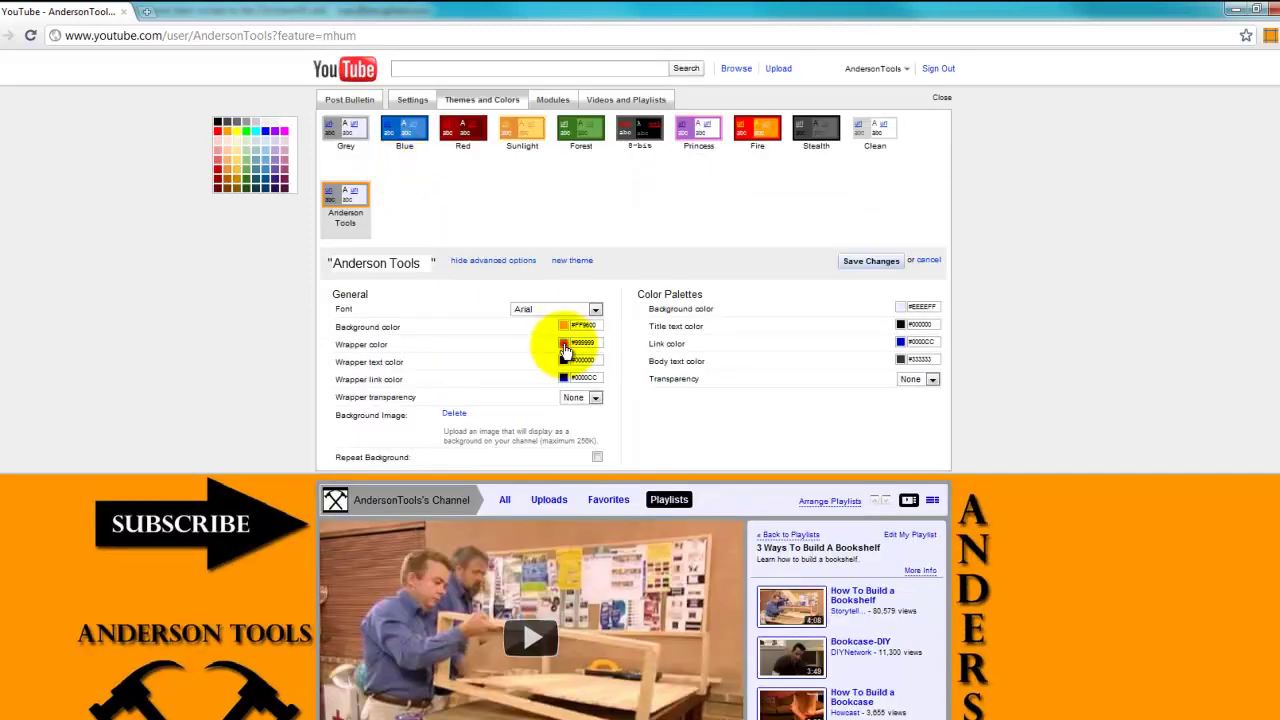
left_click(217, 122)
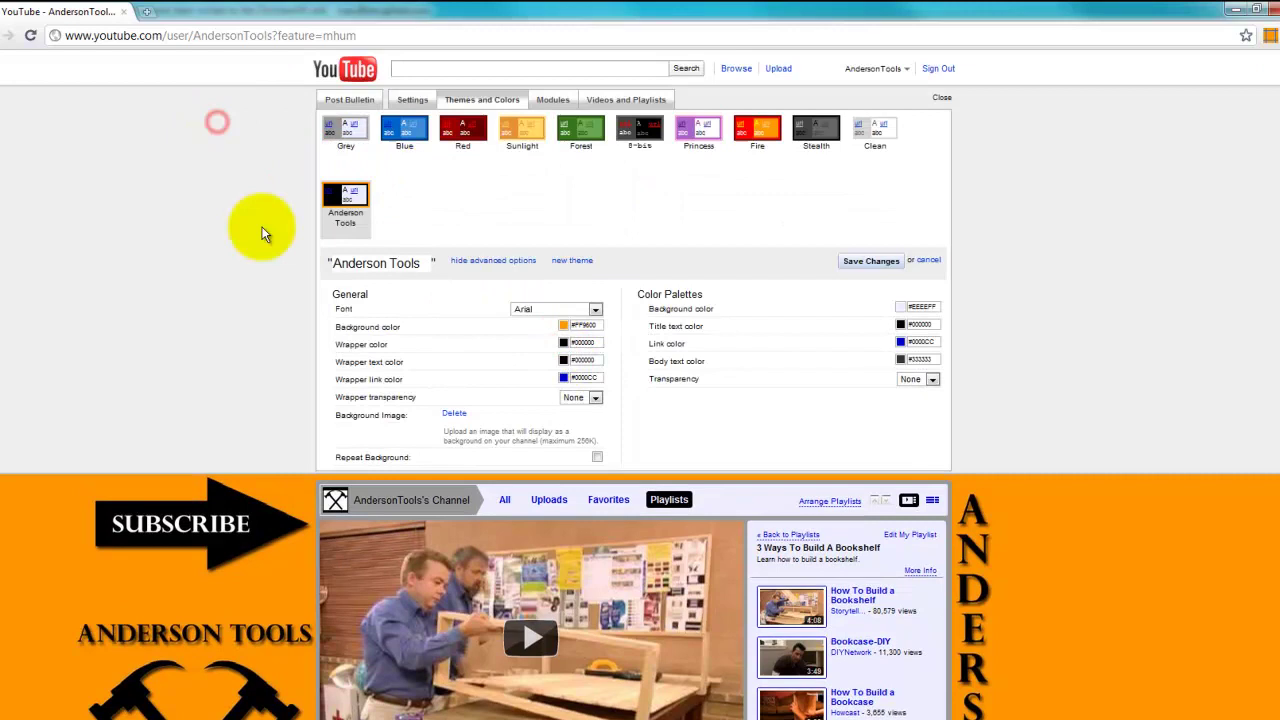
scroll(621, 488, "down", 1)
scroll(551, 475, "down", 5)
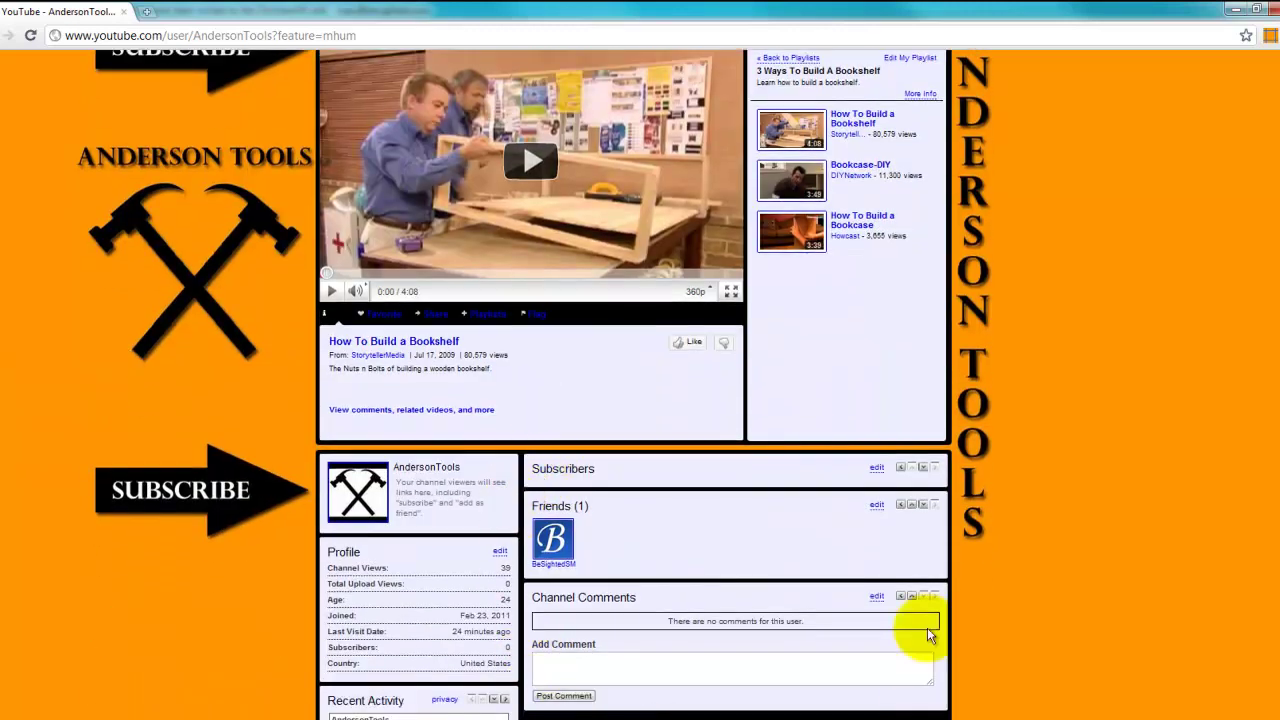
scroll(814, 443, "up", 5)
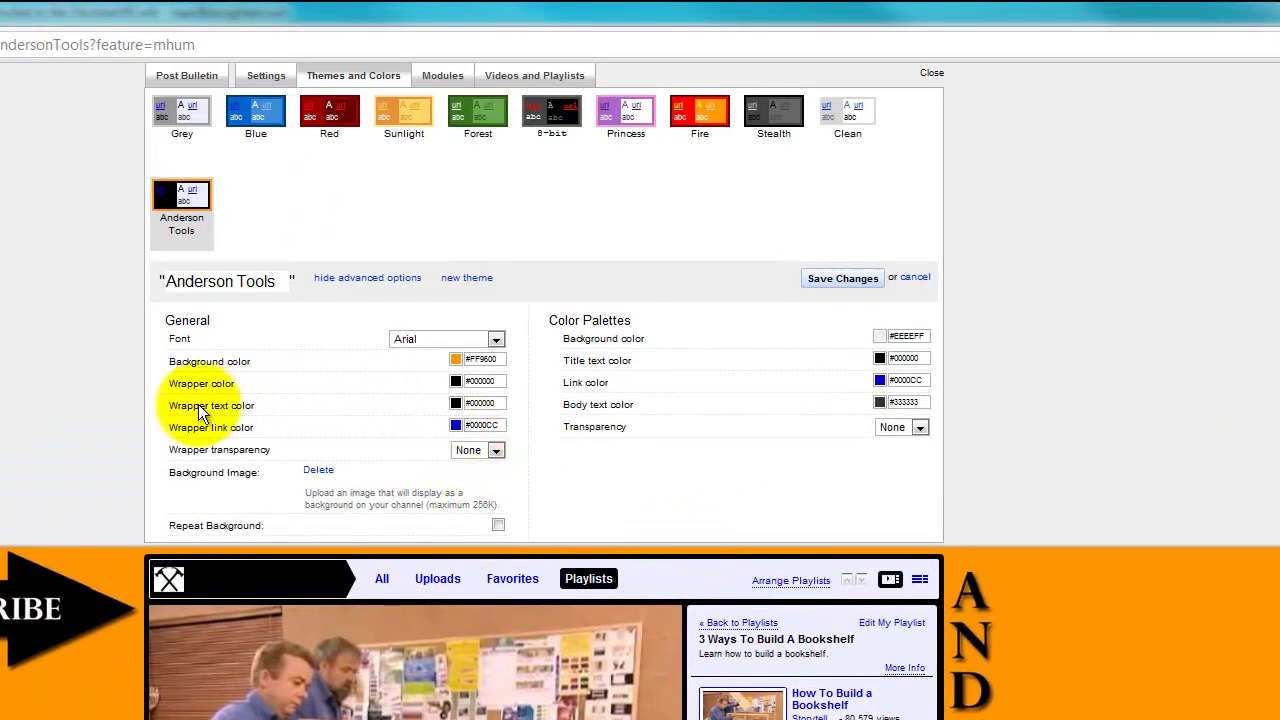
Try light grey as the wrapper text colour for the channel title
left_click_drag(237, 580, 308, 583)
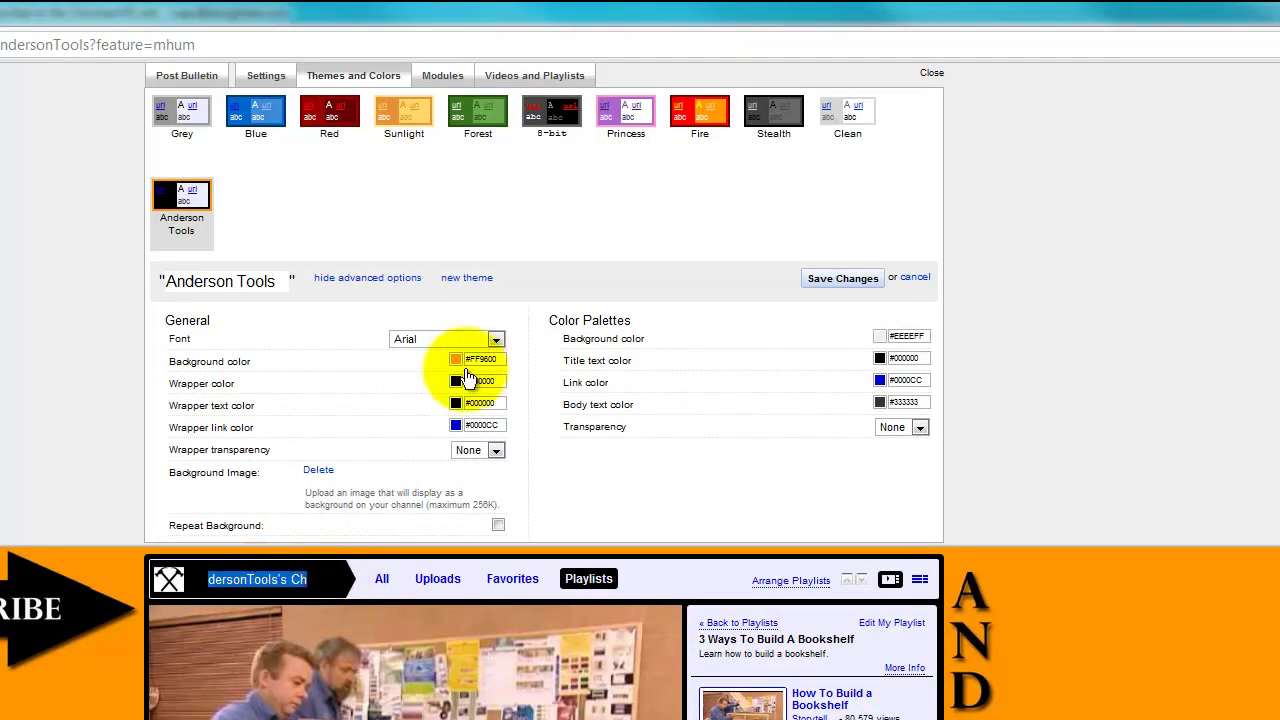
left_click(456, 403)
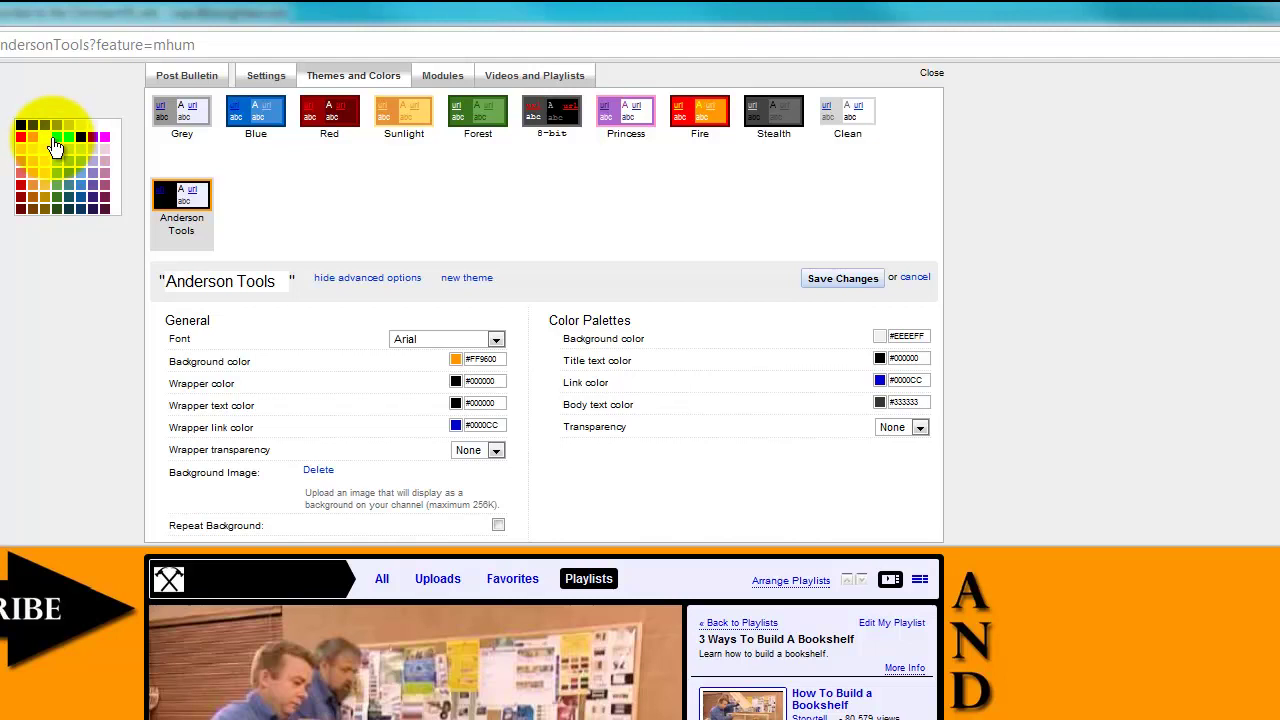
left_click(64, 125)
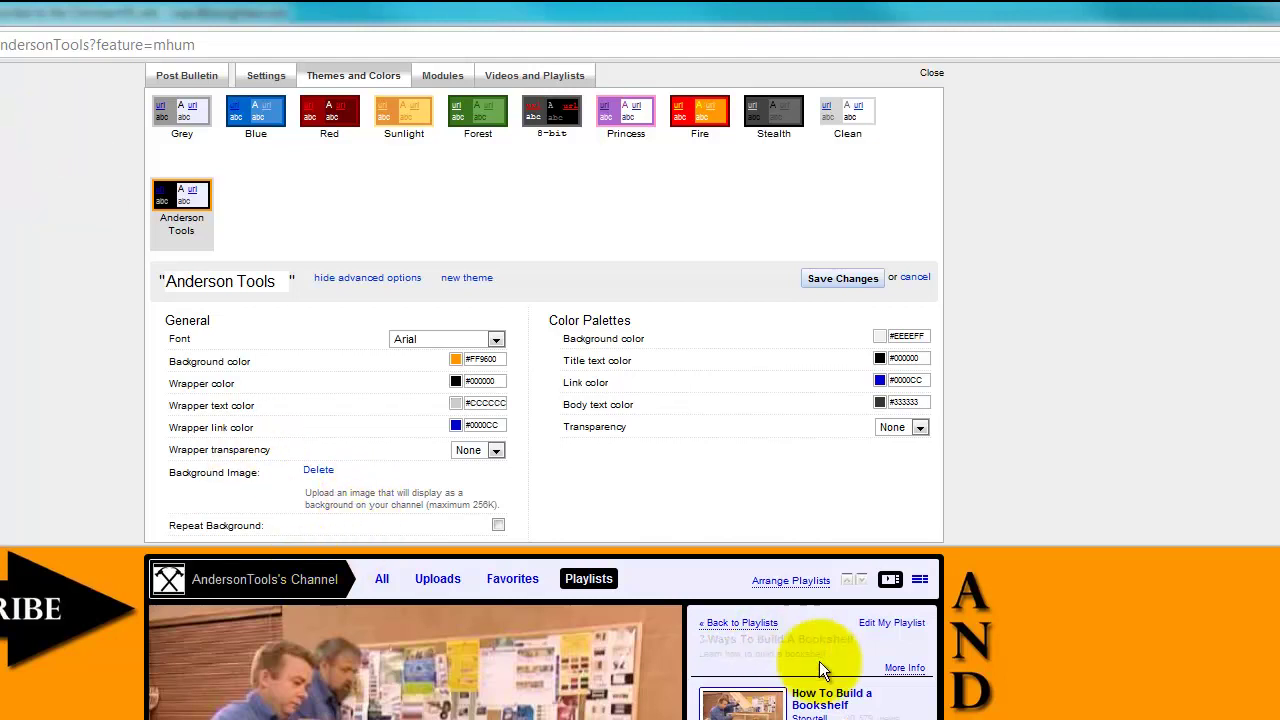
Change the wrapper text colour to mid grey #666666 and preview the channel
left_click(456, 403)
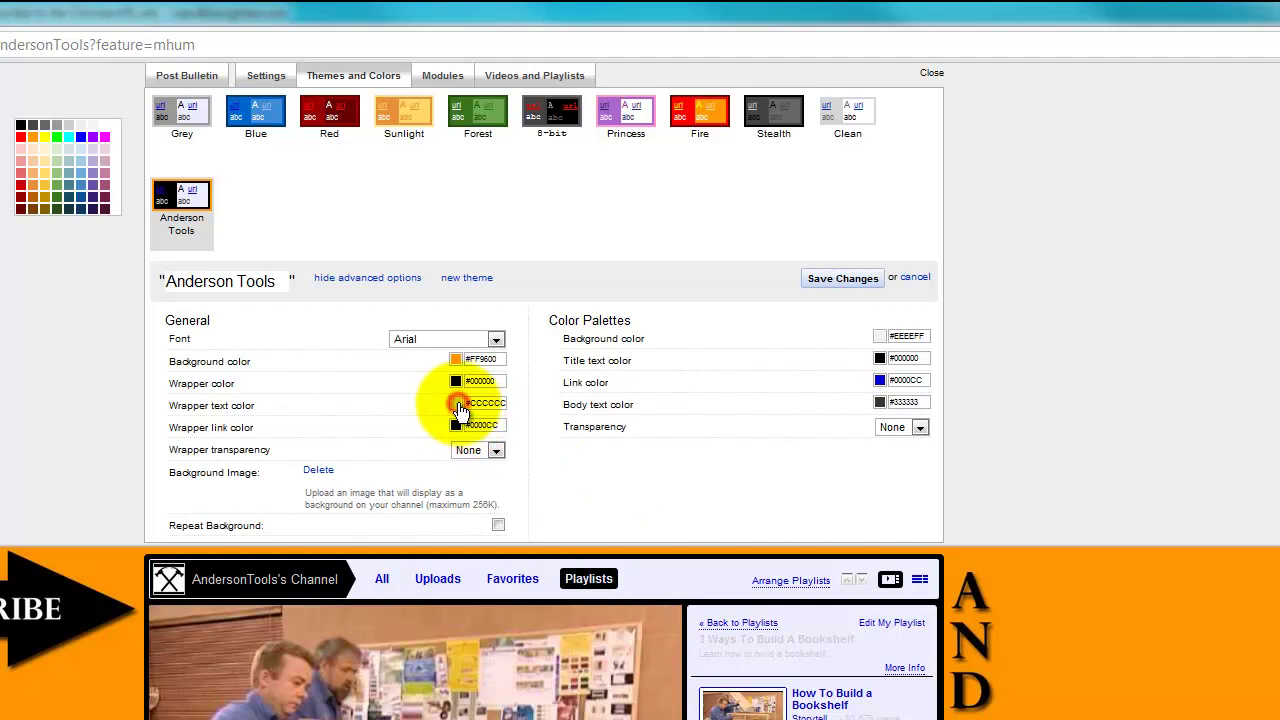
left_click(47, 128)
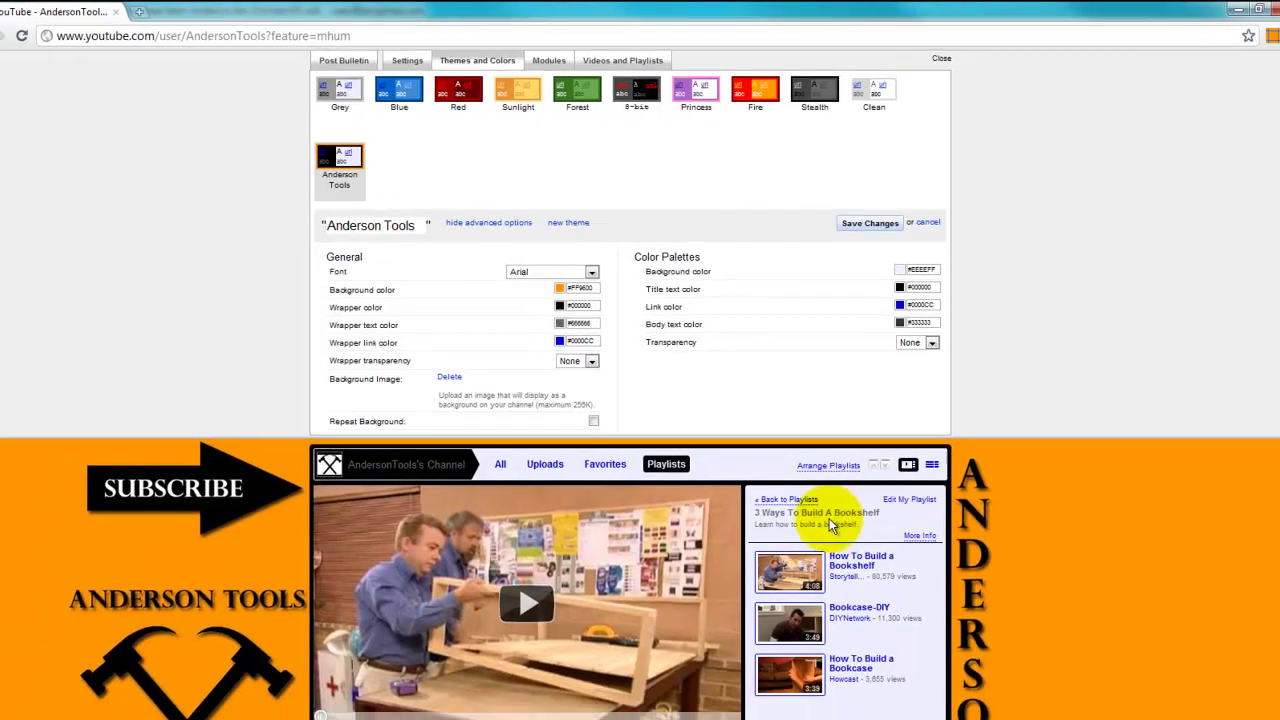
scroll(314, 640, "down", 3)
scroll(450, 505, "down", 5)
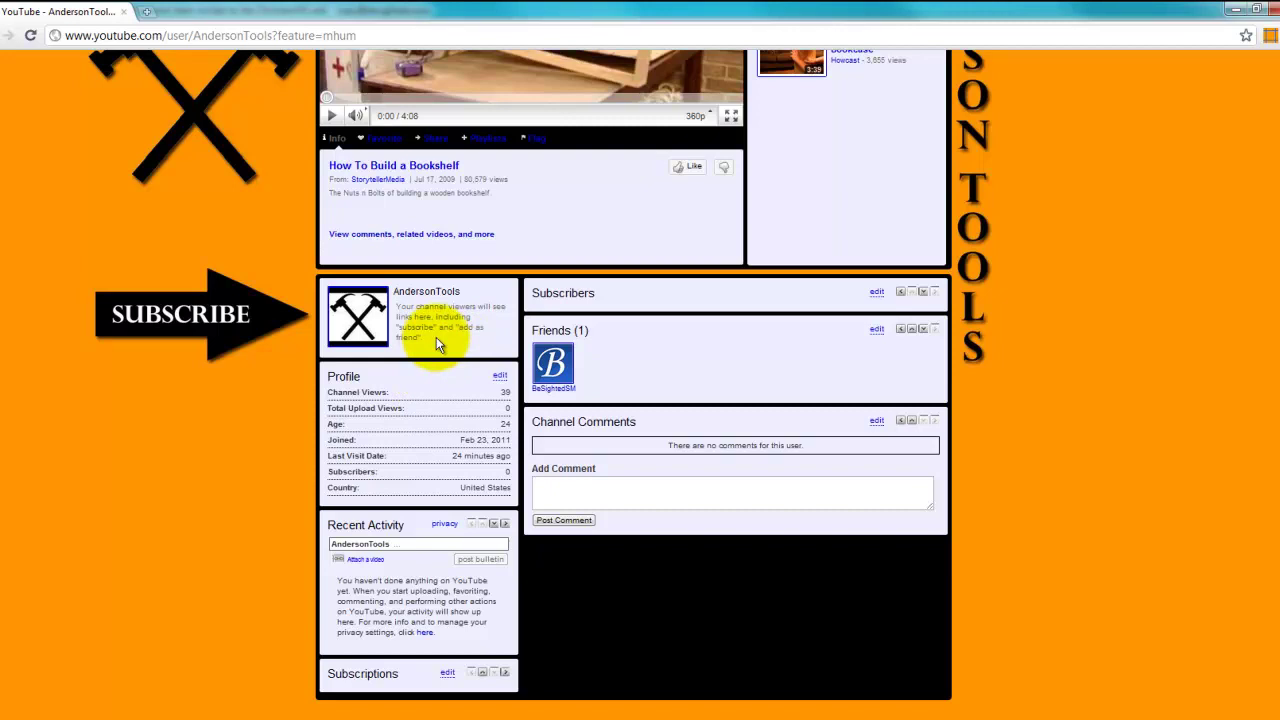
scroll(643, 418, "up", 2)
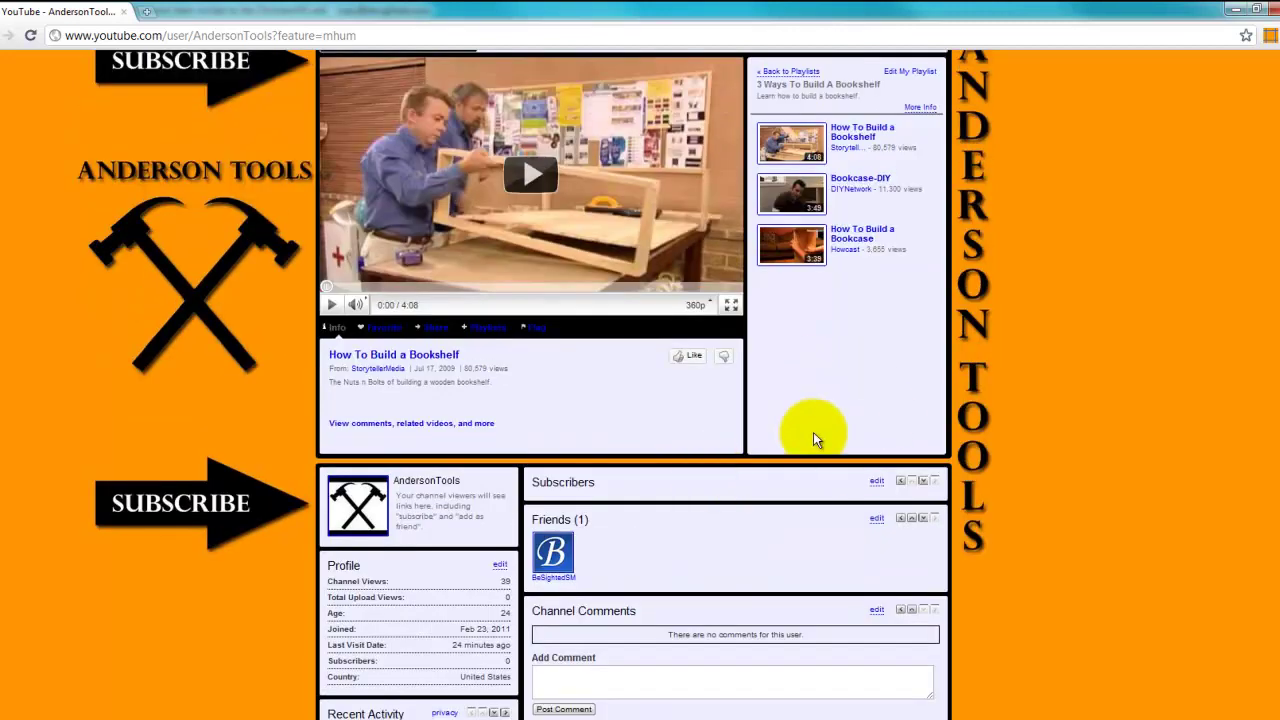
scroll(800, 390, "up", 2)
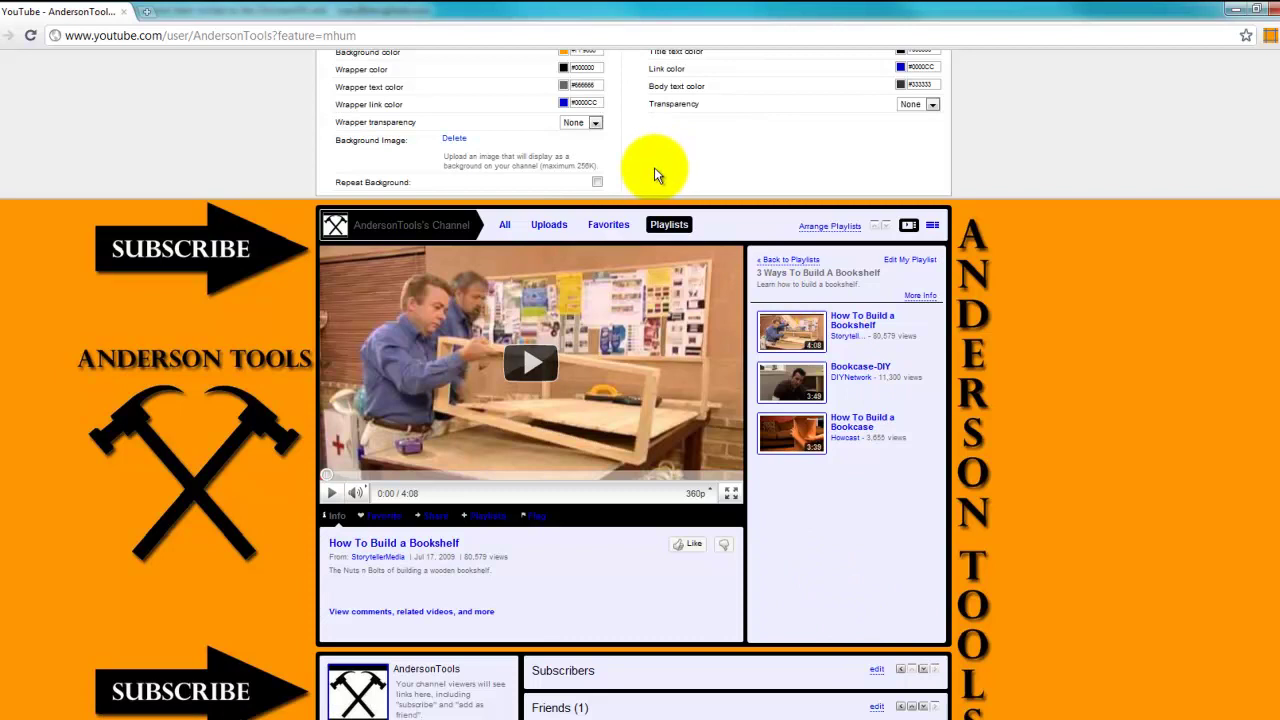
scroll(654, 172, "up", 1)
scroll(640, 175, "up", 1)
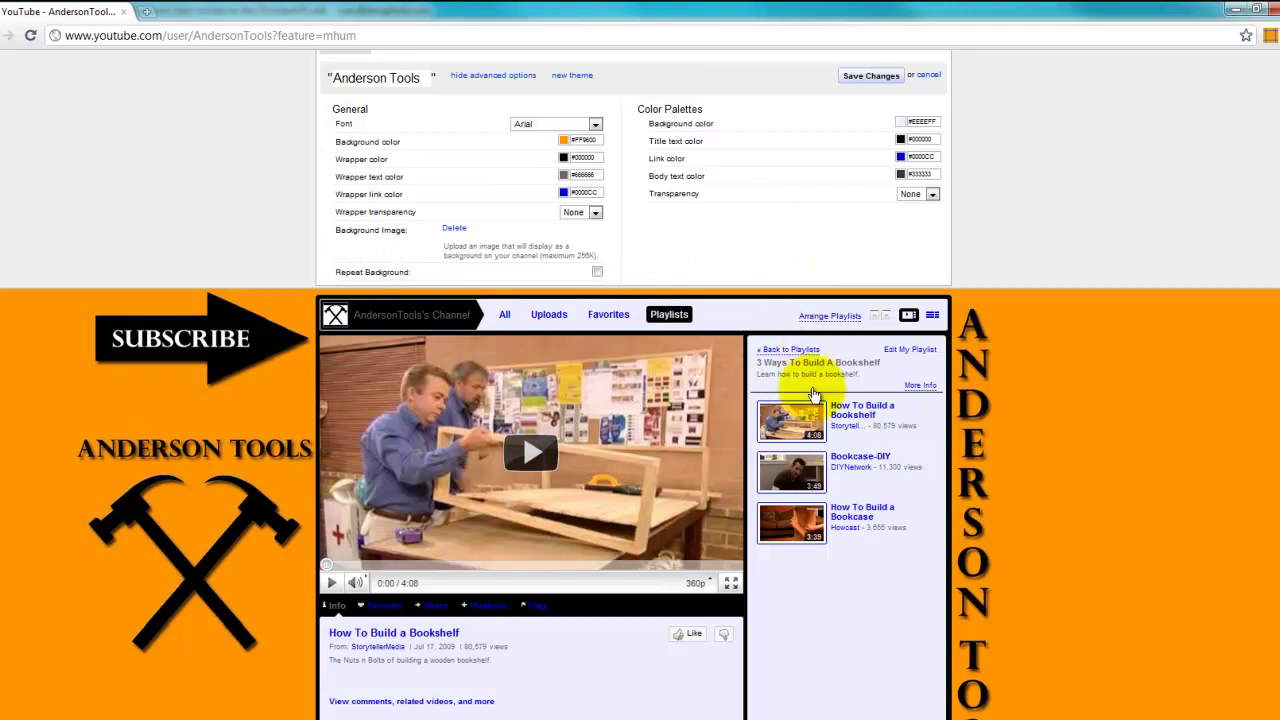
scroll(820, 540, "down", 1)
scroll(816, 520, "up", 1)
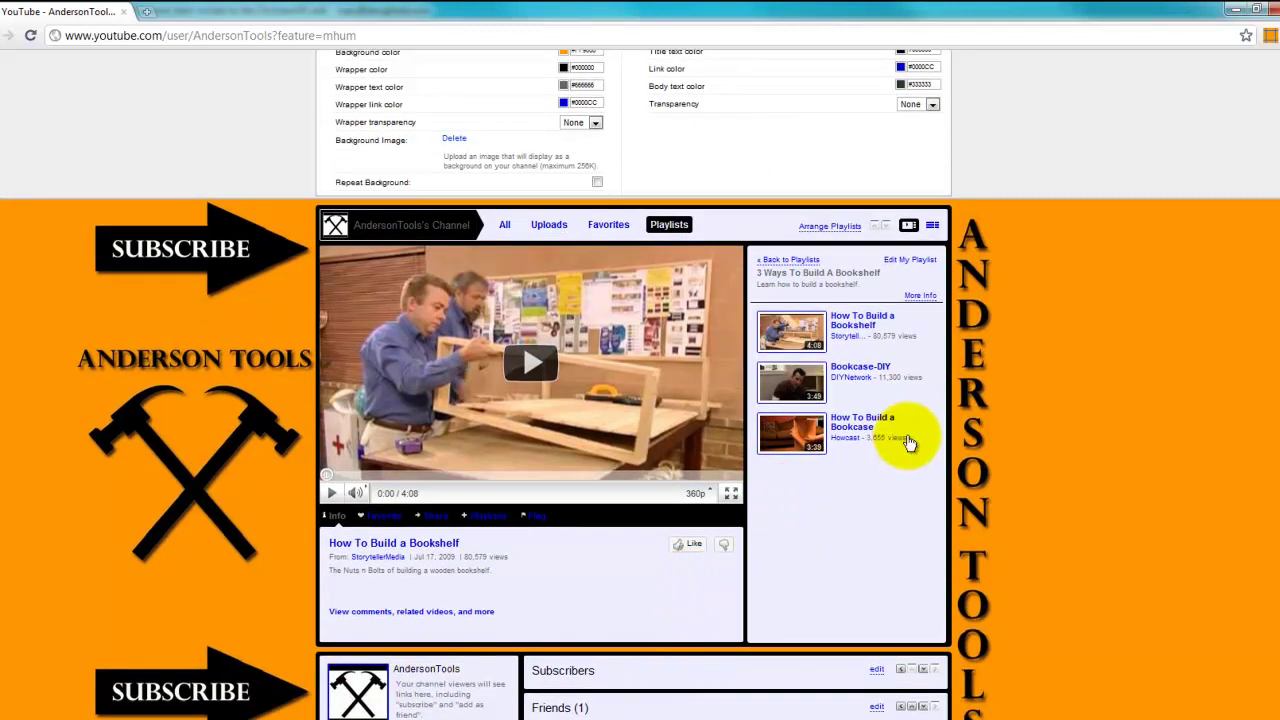
Set the Color Palettes background colour to orange #FF9600
scroll(907, 441, "up", 3)
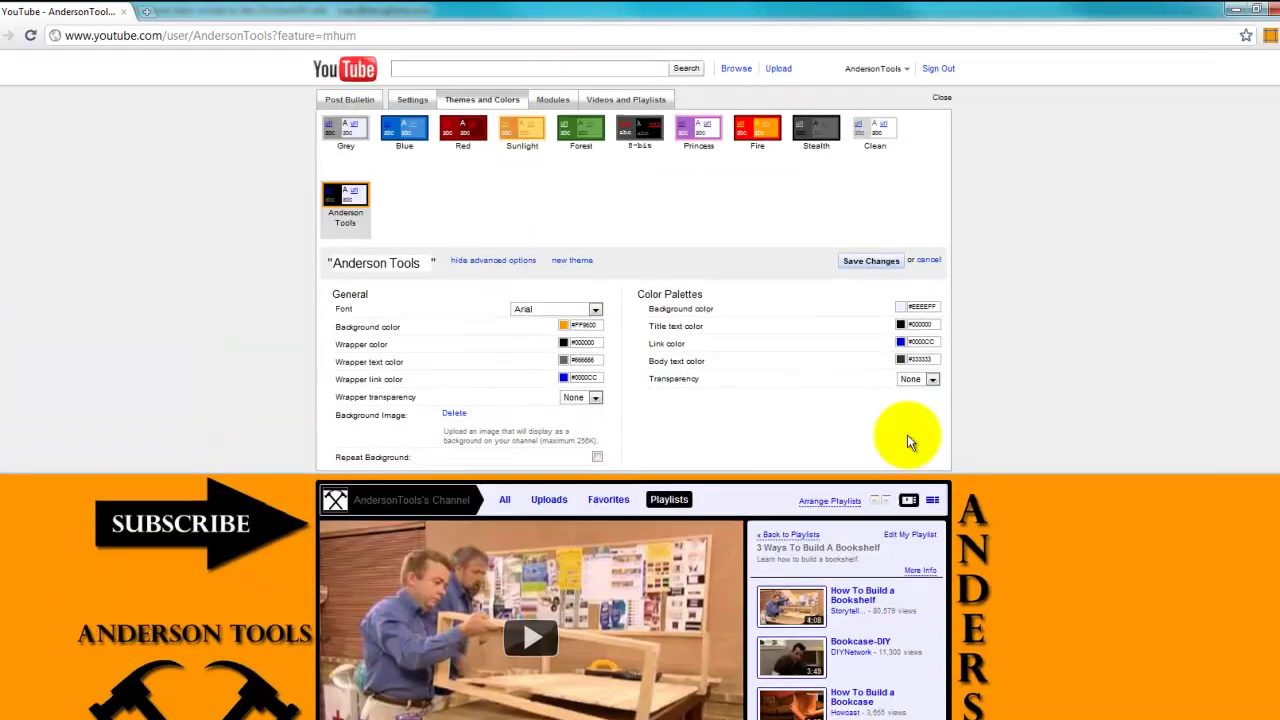
left_click(899, 308)
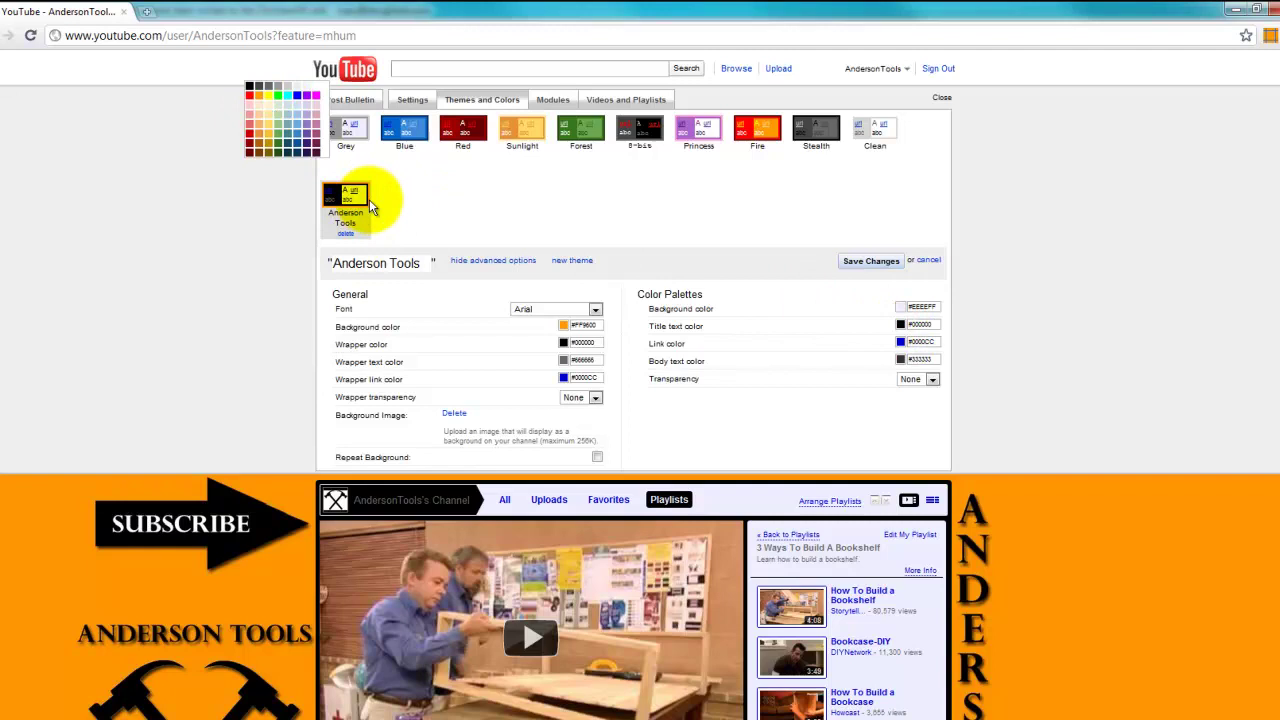
left_click(912, 306)
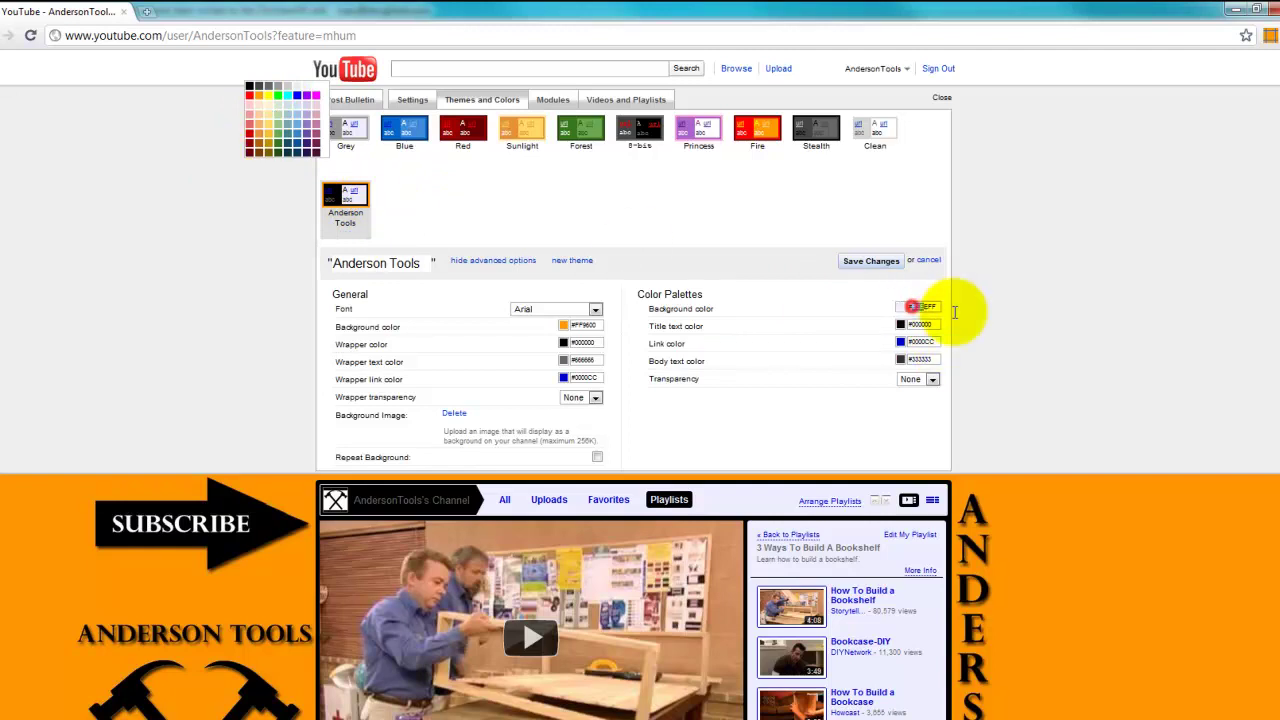
type("#FF9600")
left_click(860, 437)
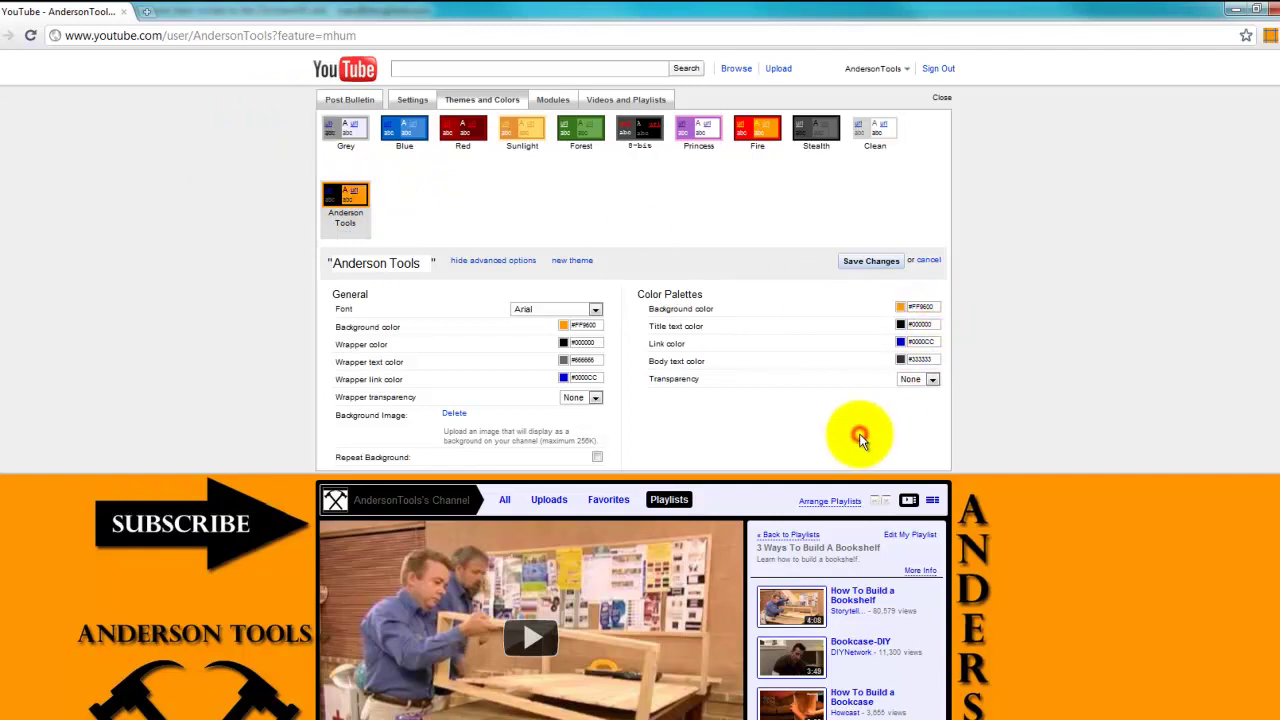
Set the palette transparency to 10%
scroll(857, 391, "down", 3)
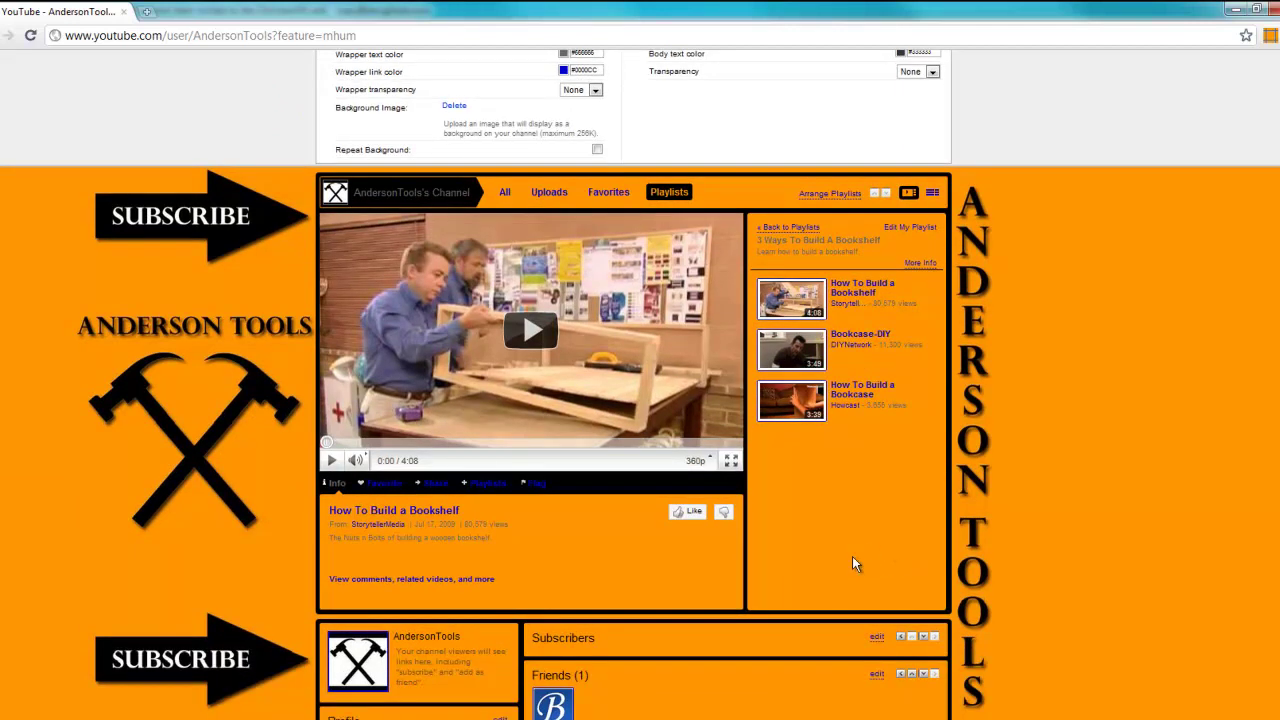
scroll(999, 357, "up", 1)
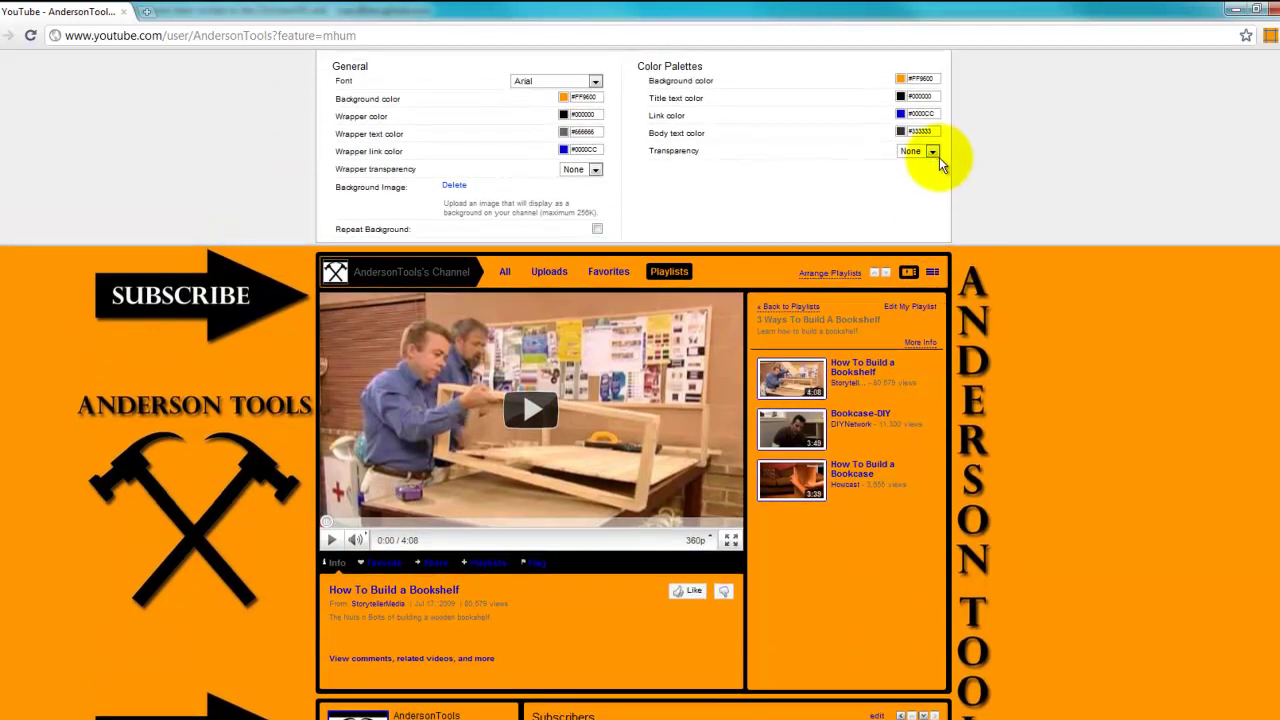
left_click(933, 152)
left_click(932, 160)
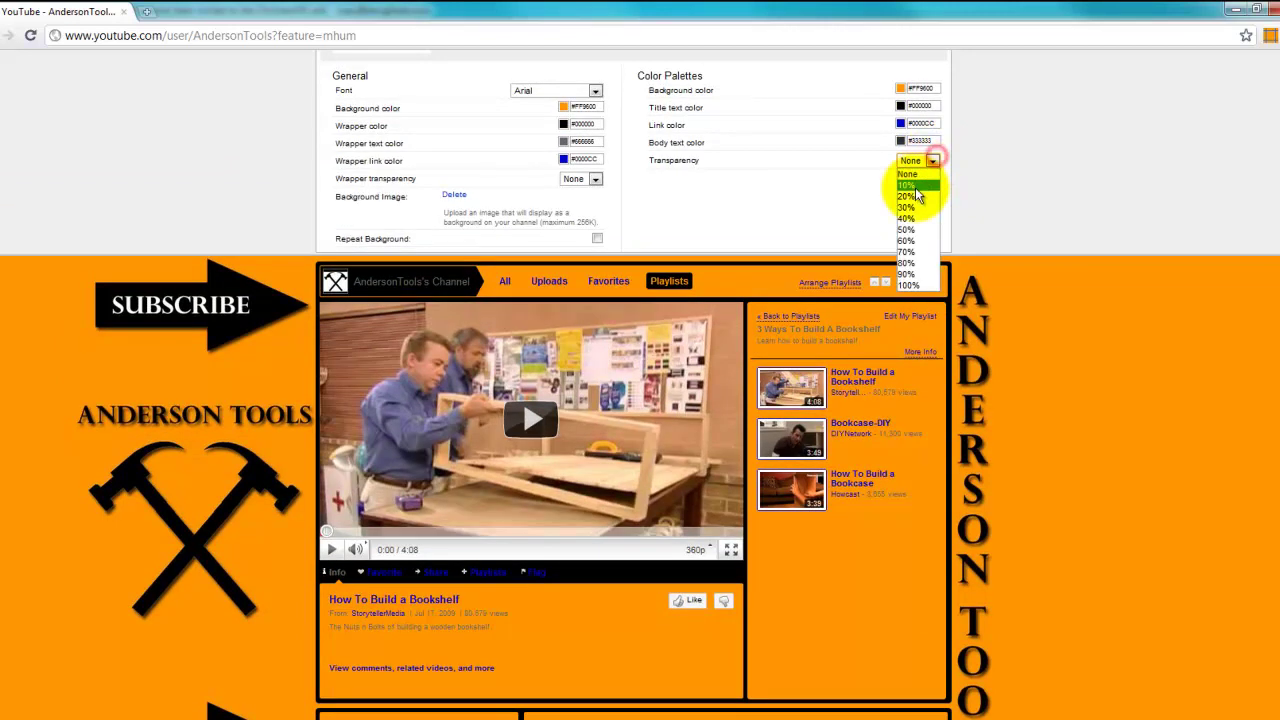
left_click(915, 190)
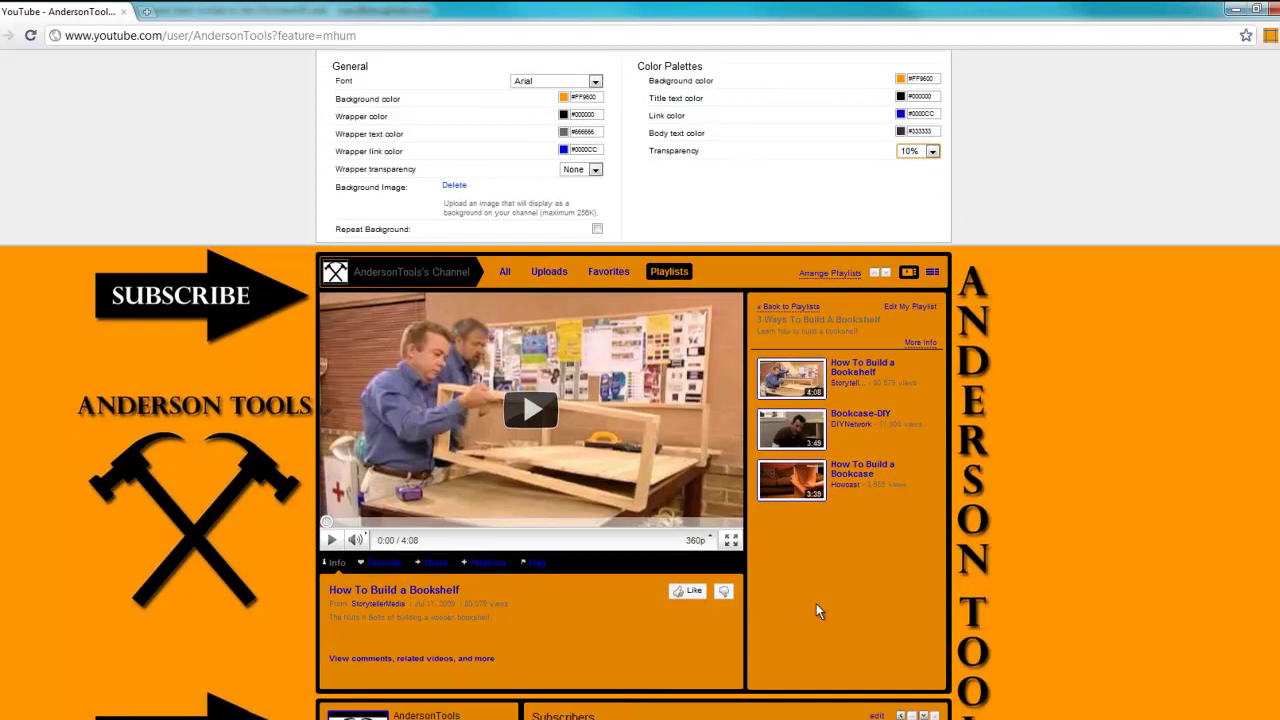
Make the module background black with 70% transparency
scroll(816, 611, "up", 3)
left_click(900, 286)
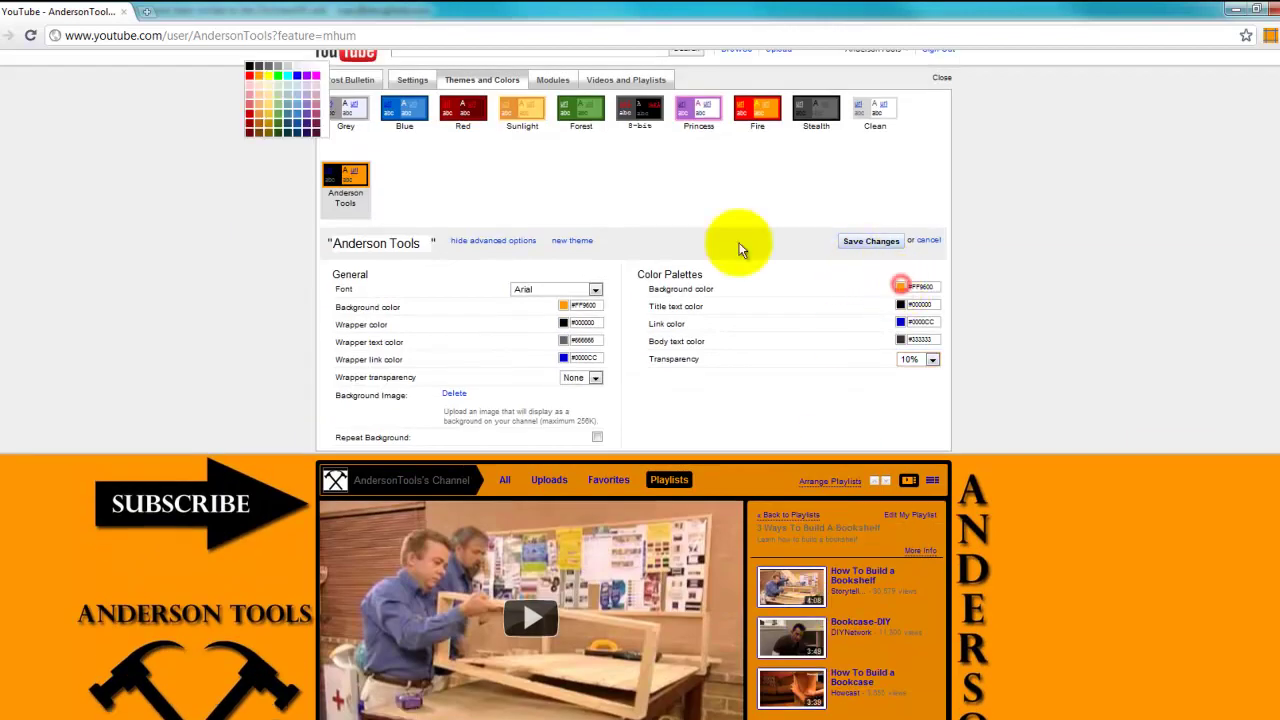
left_click(252, 72)
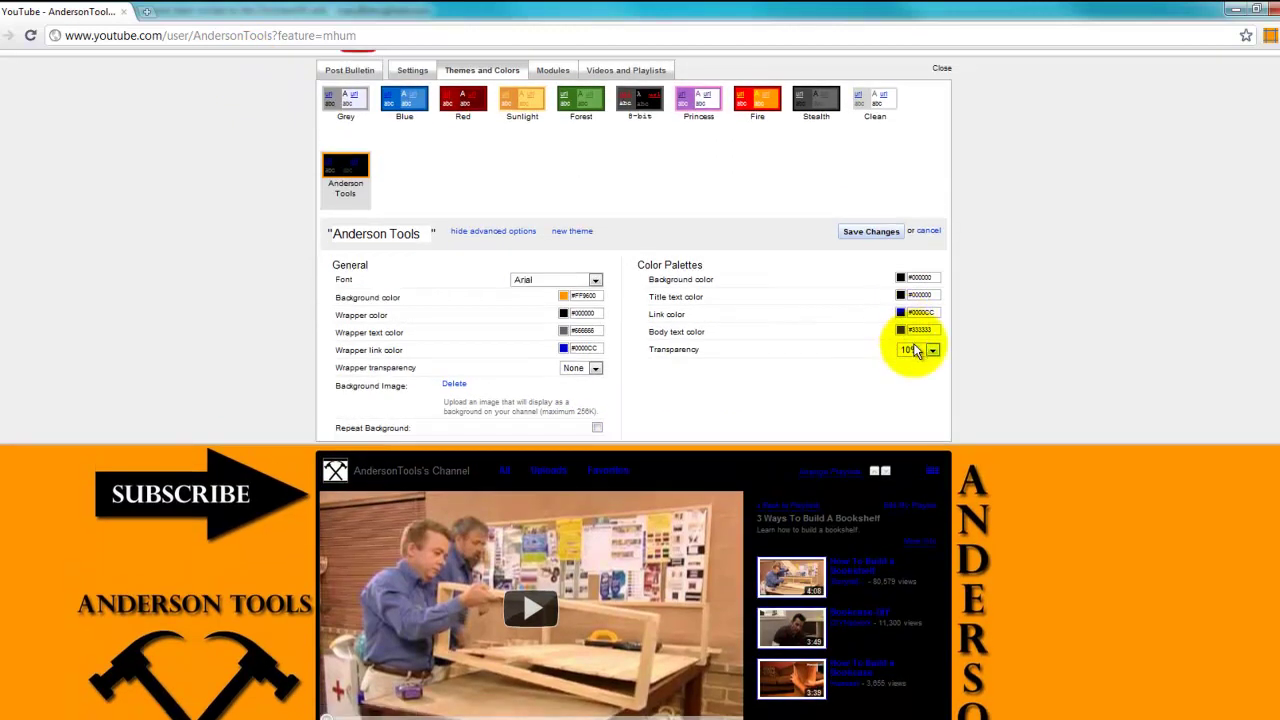
left_click(912, 343)
left_click(908, 442)
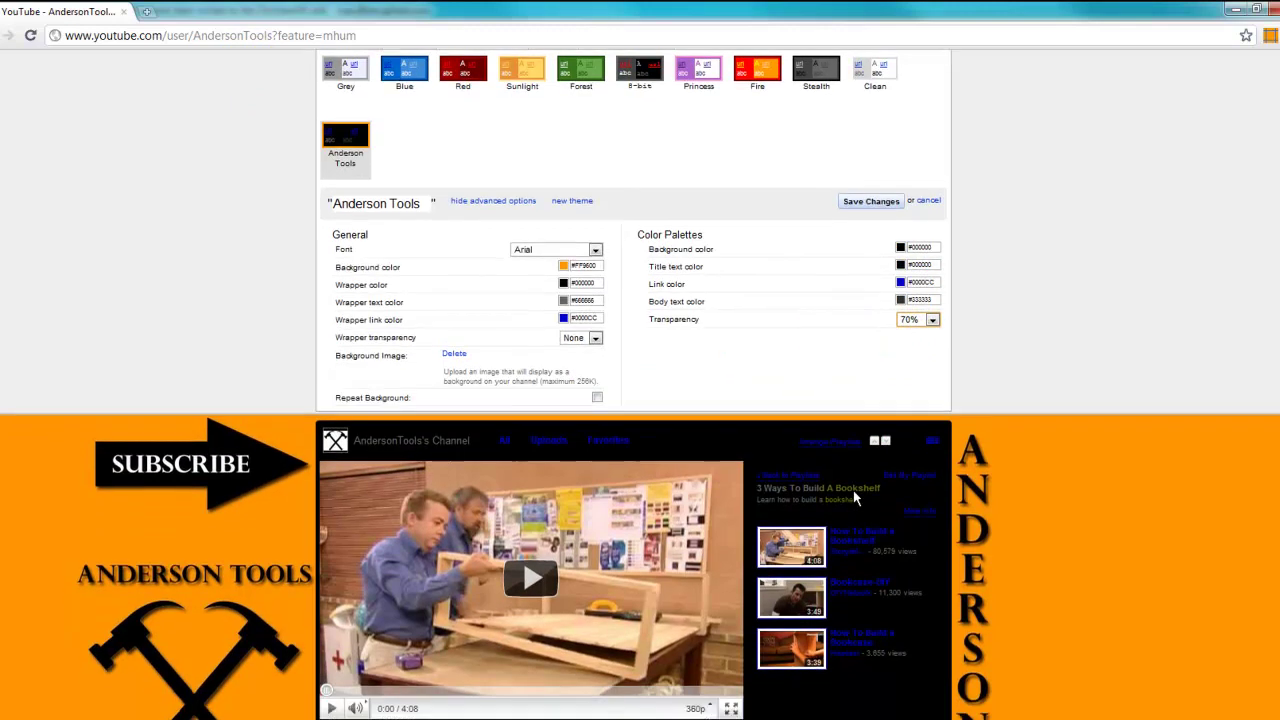
Lower the module background transparency to 20%
scroll(850, 495, "down", 3)
scroll(848, 492, "down", 4)
scroll(805, 485, "up", 2)
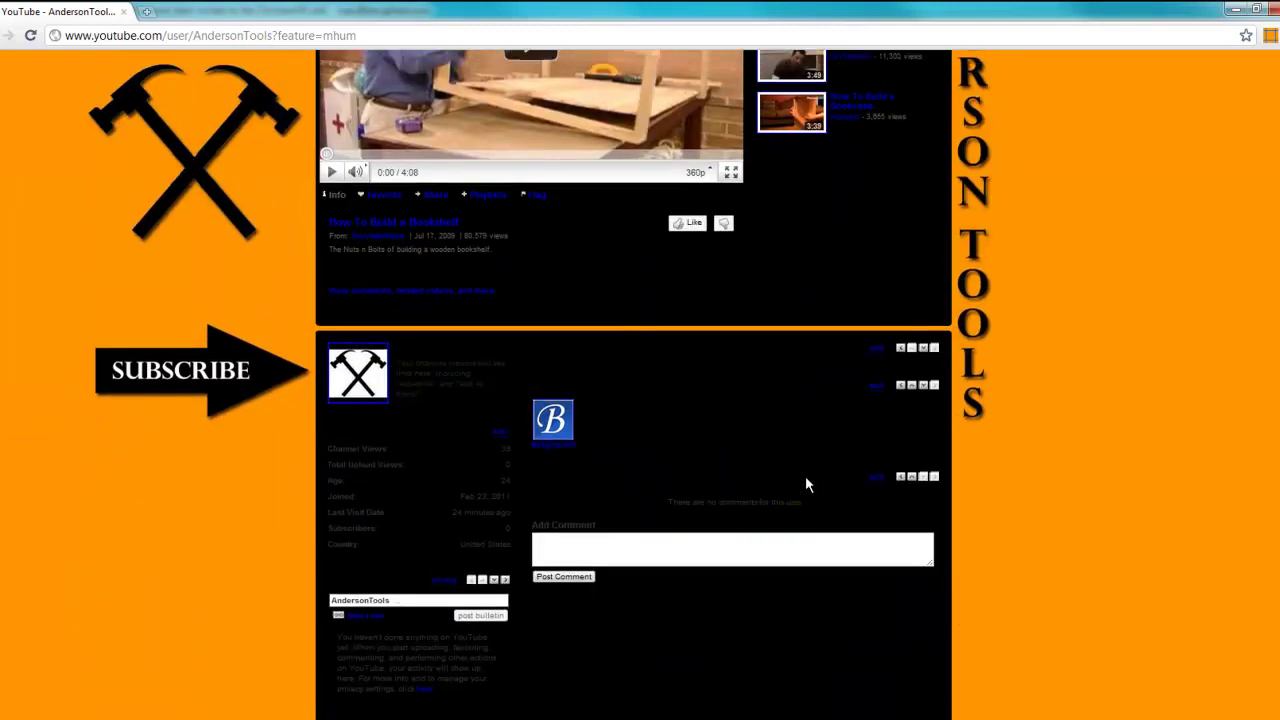
scroll(806, 484, "up", 1)
left_click(918, 72)
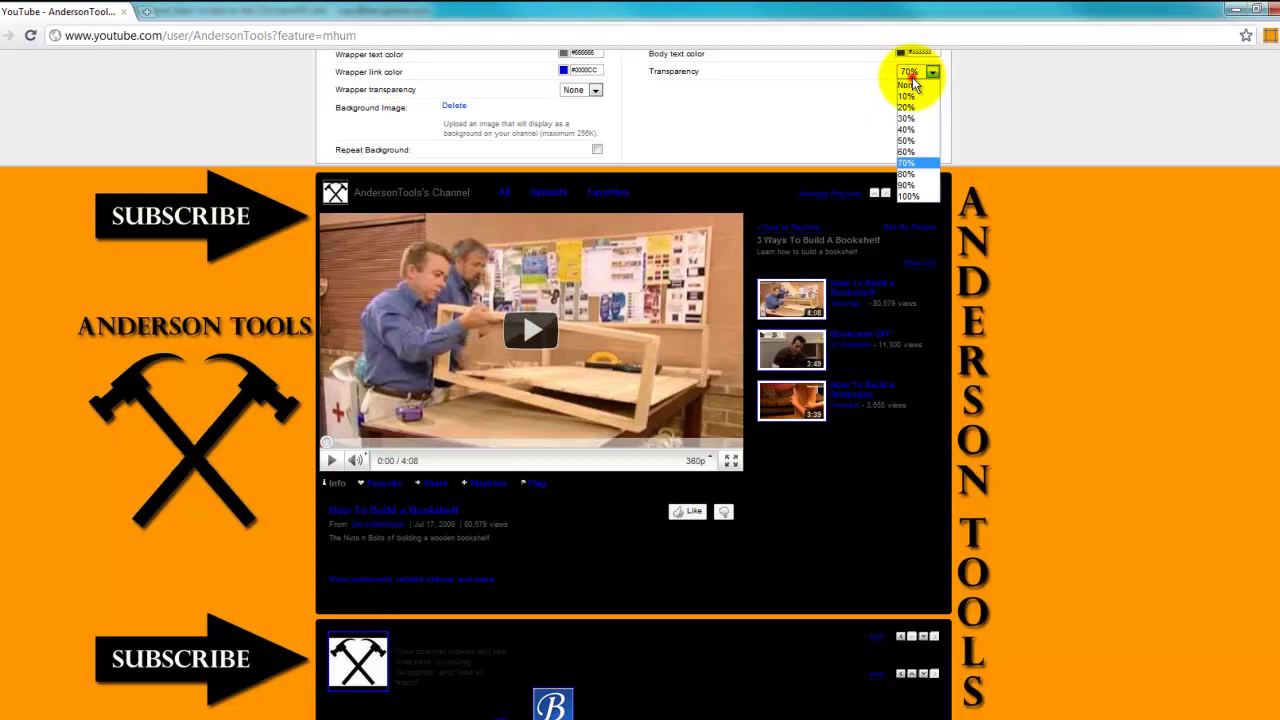
left_click(911, 105)
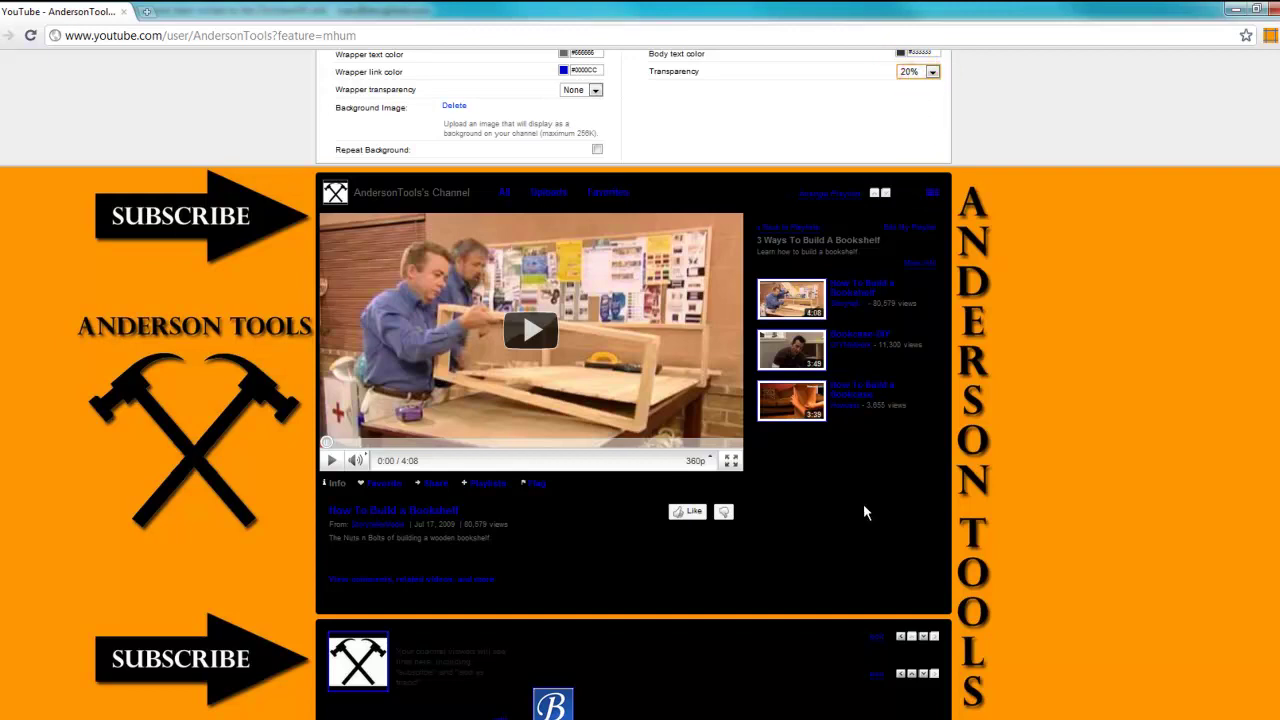
scroll(860, 508, "up", 3)
left_click(900, 312)
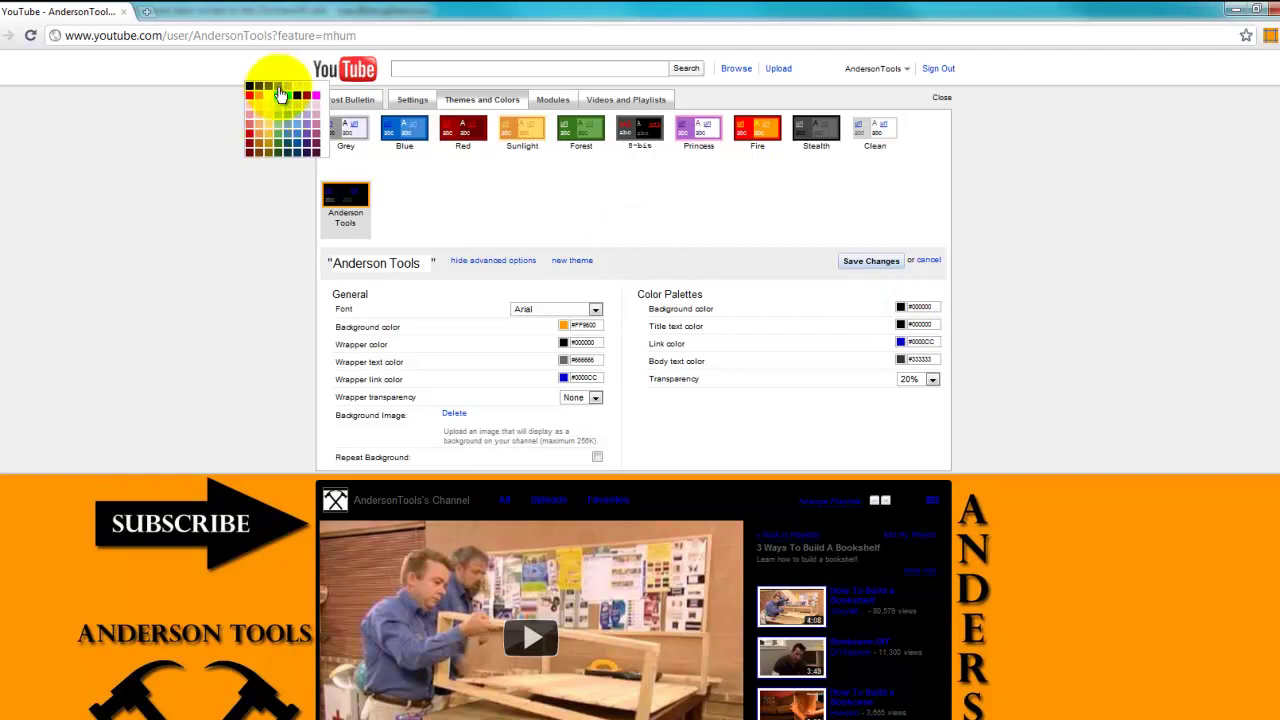
Try a dark brown module background with transparency set to None
left_click(258, 150)
scroll(764, 505, "down", 1)
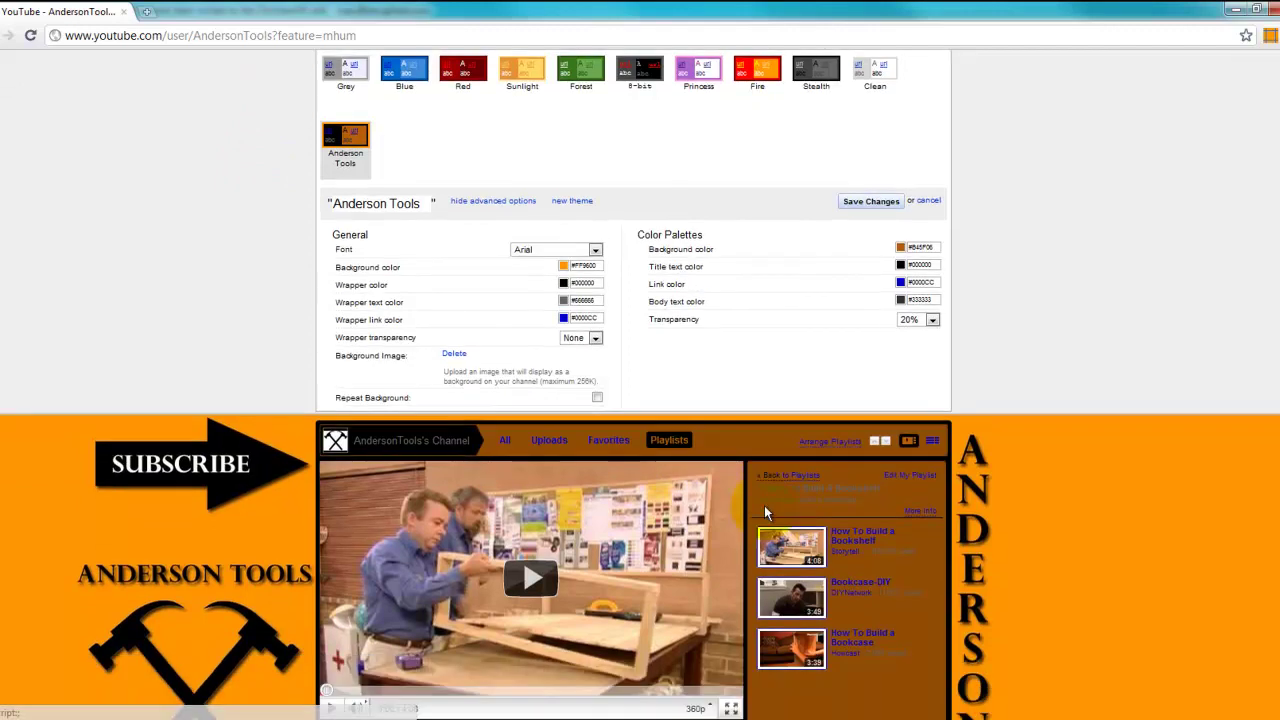
scroll(928, 292, "down", 3)
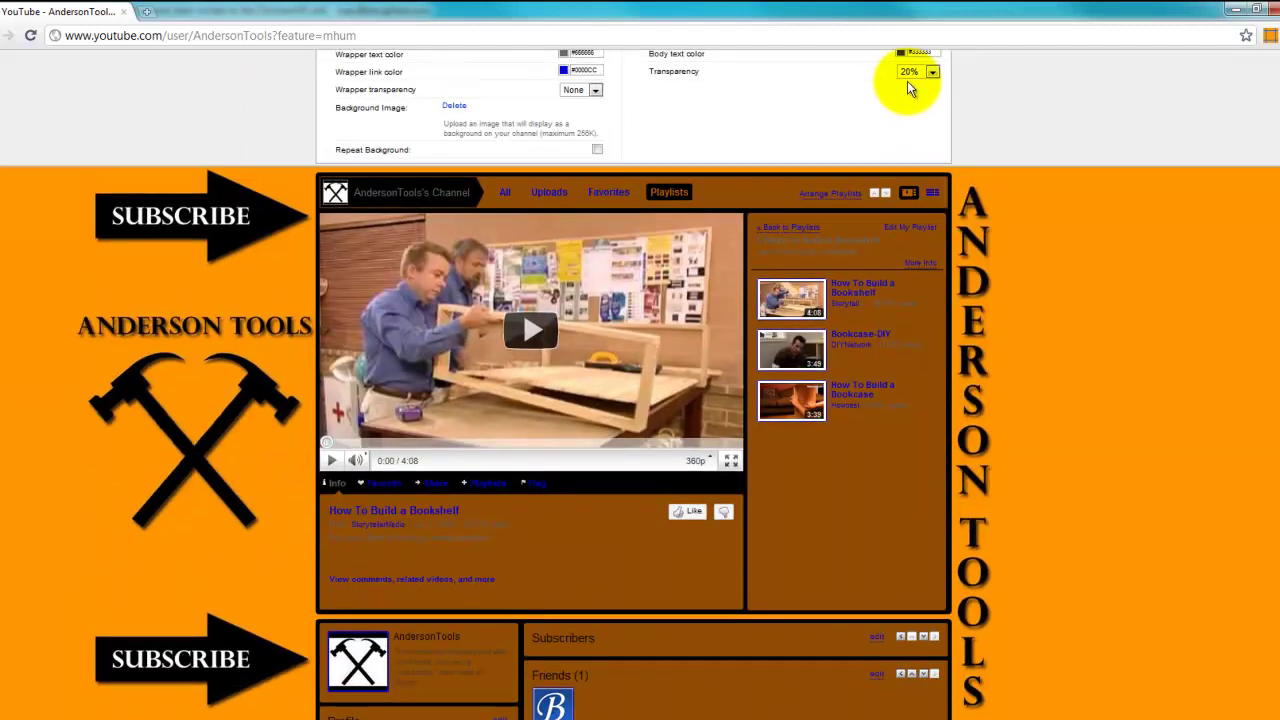
left_click(908, 82)
left_click(900, 87)
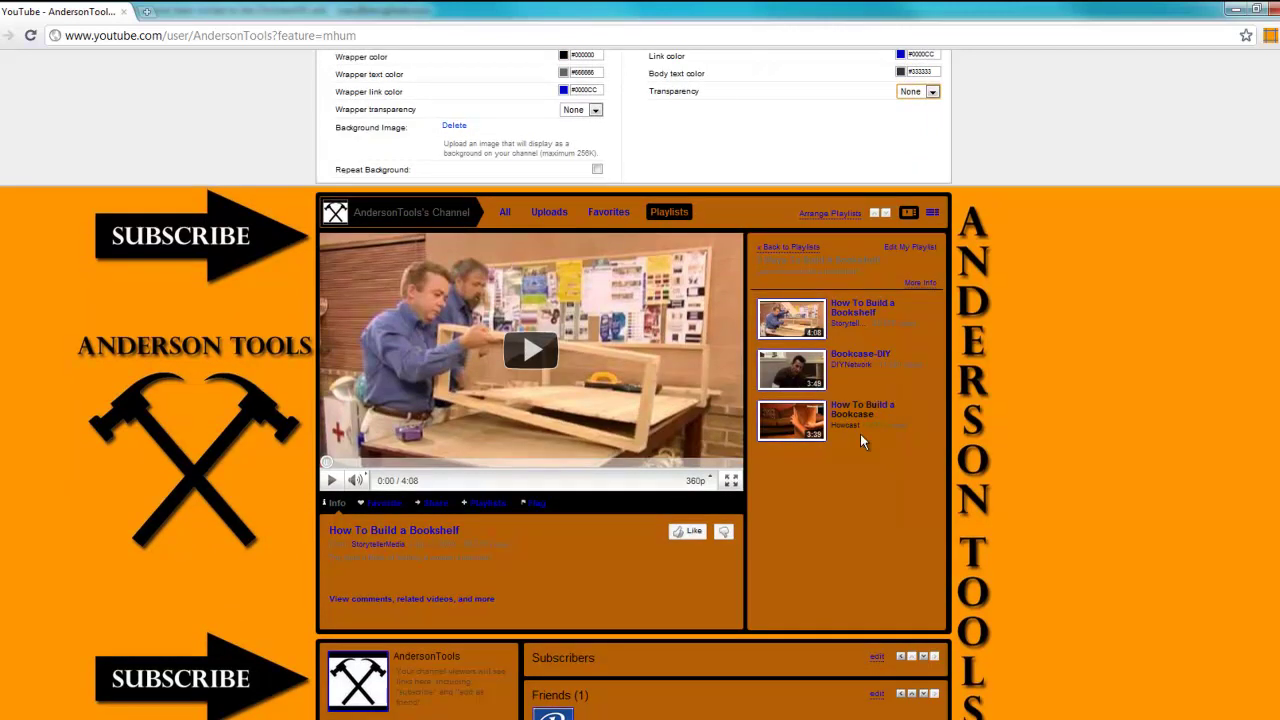
Restore the module background to orange #FF9600 at 10% transparency
scroll(805, 514, "up", 3)
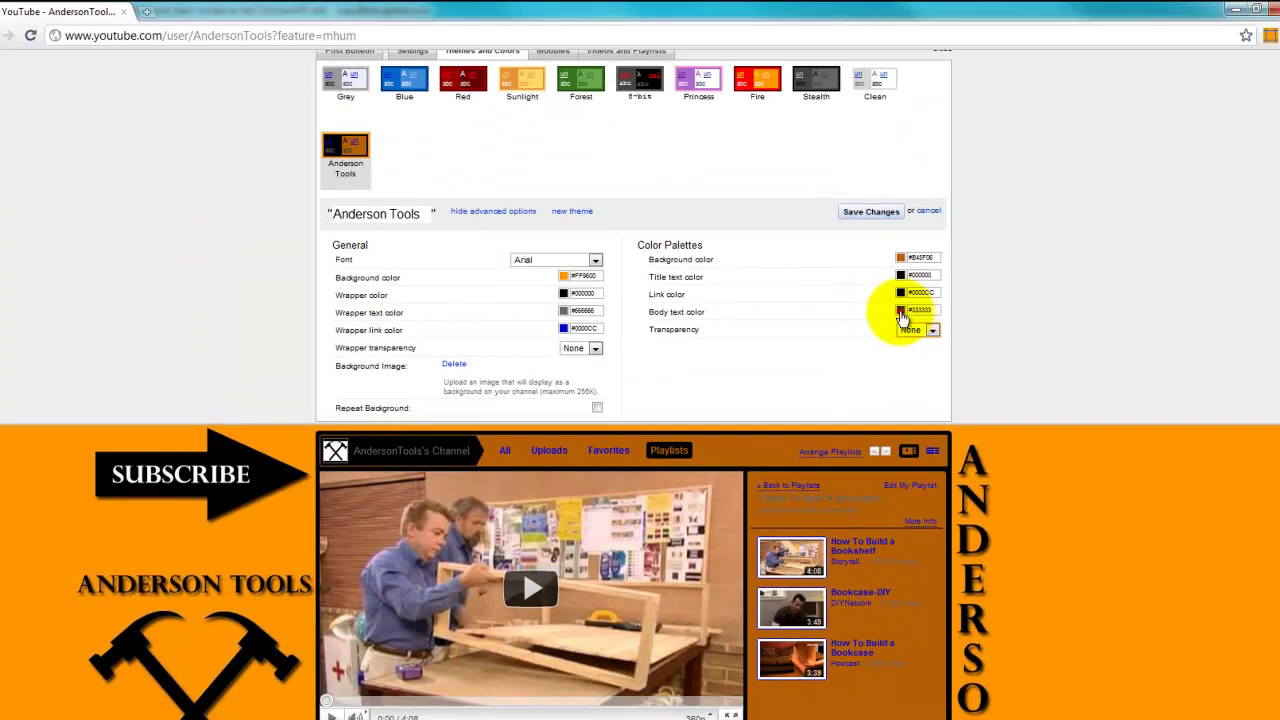
left_click(900, 310)
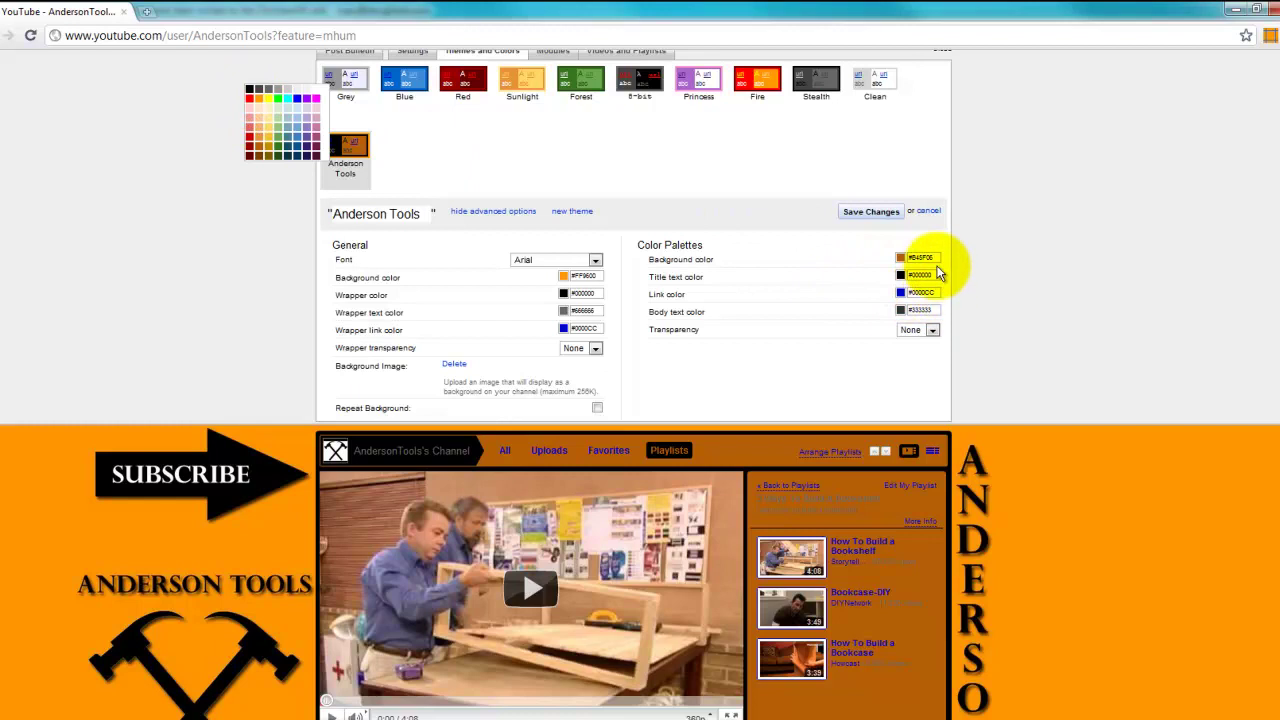
left_click_drag(938, 259, 912, 259)
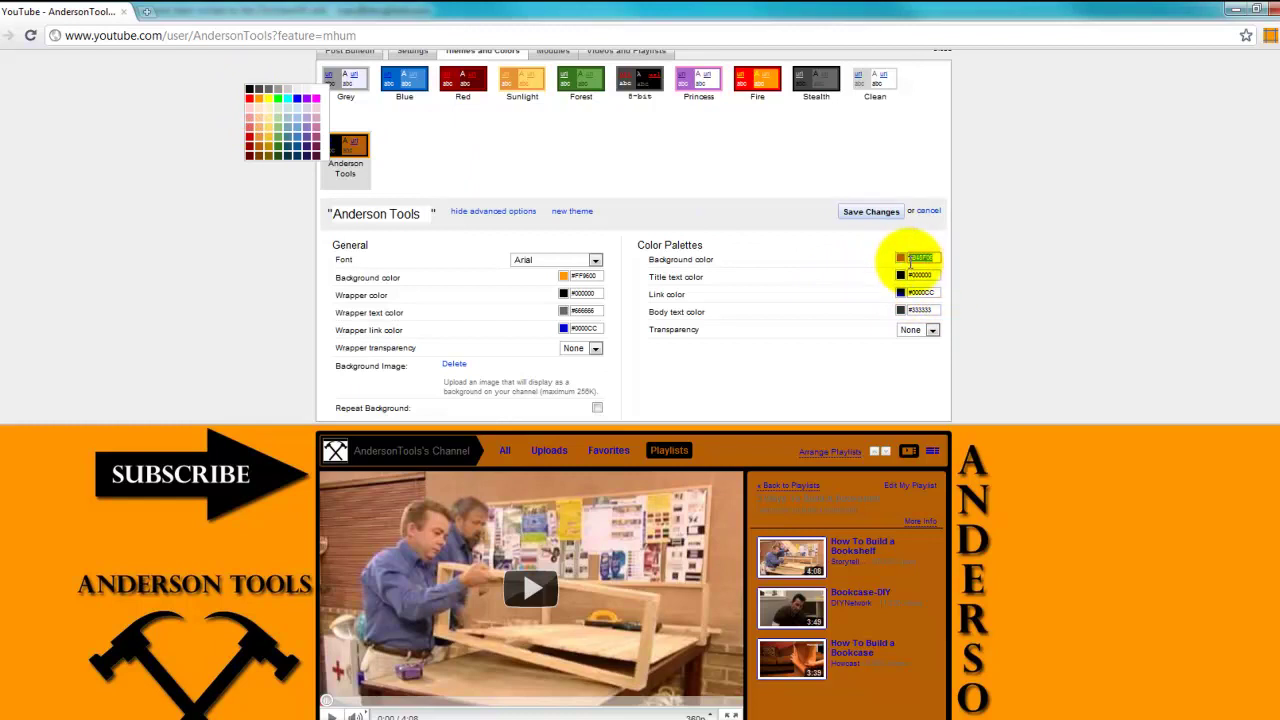
left_click(877, 351)
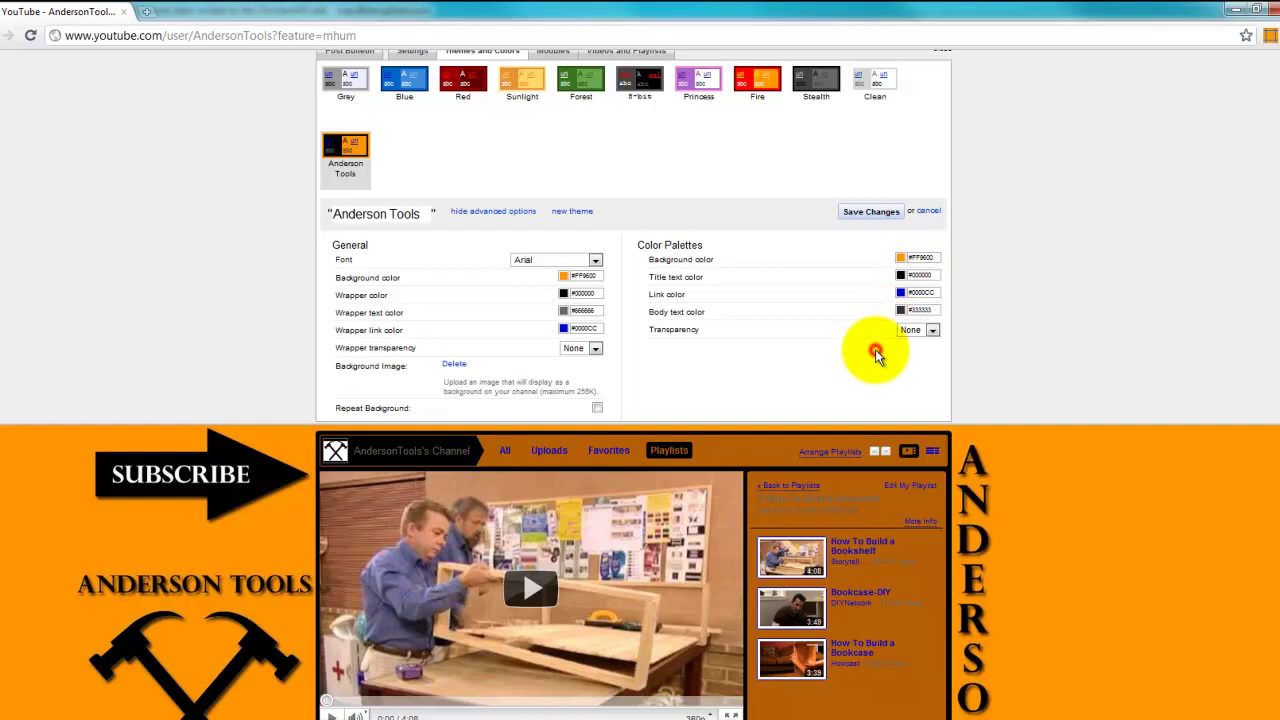
left_click(928, 329)
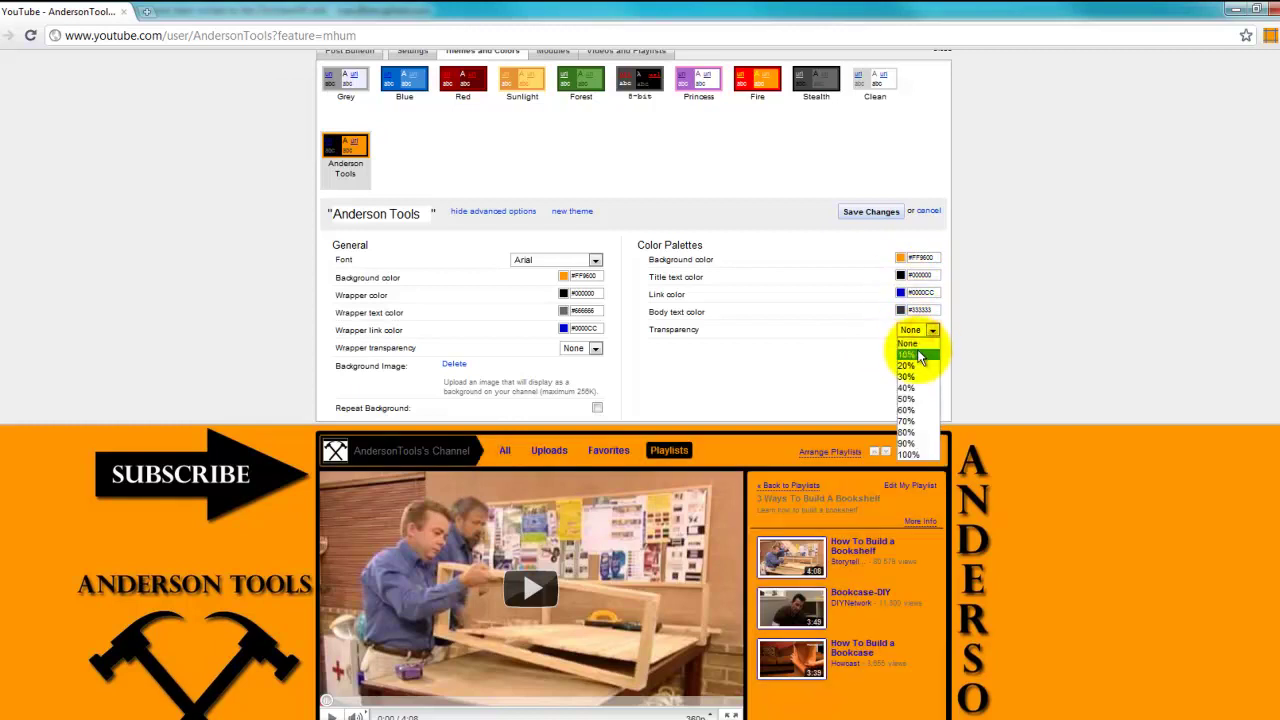
left_click(920, 357)
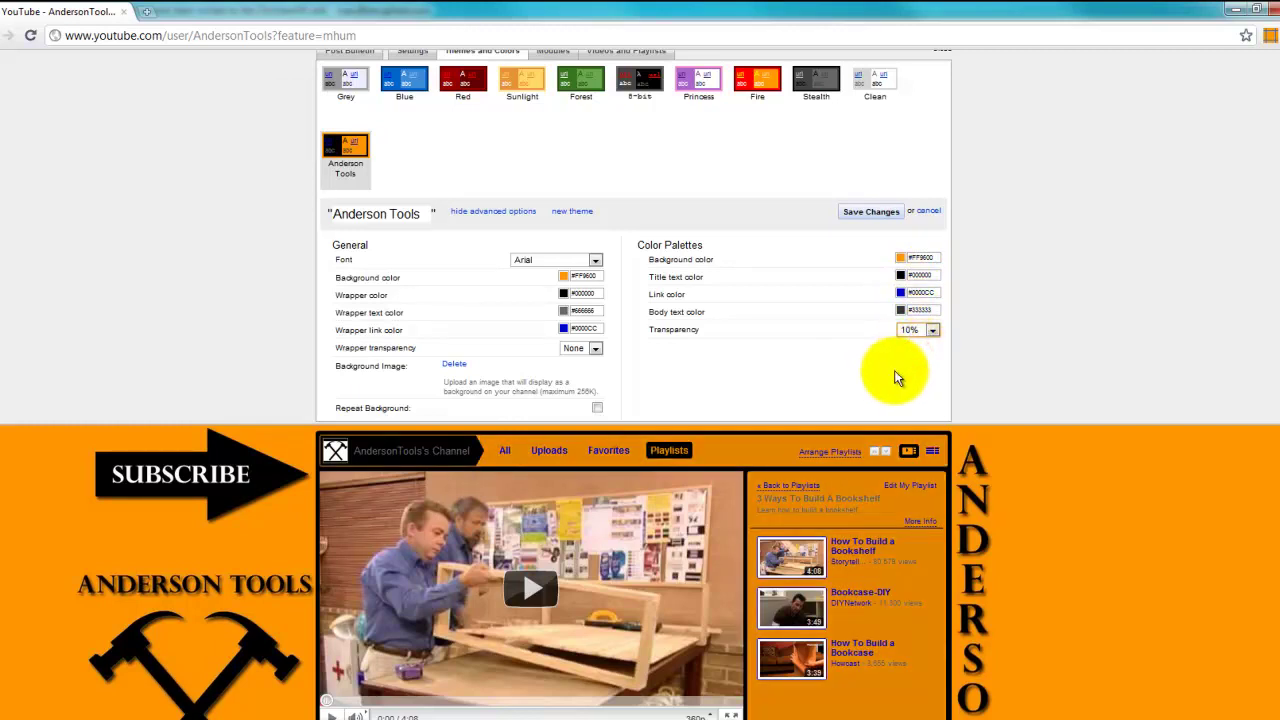
scroll(897, 378, "down", 3)
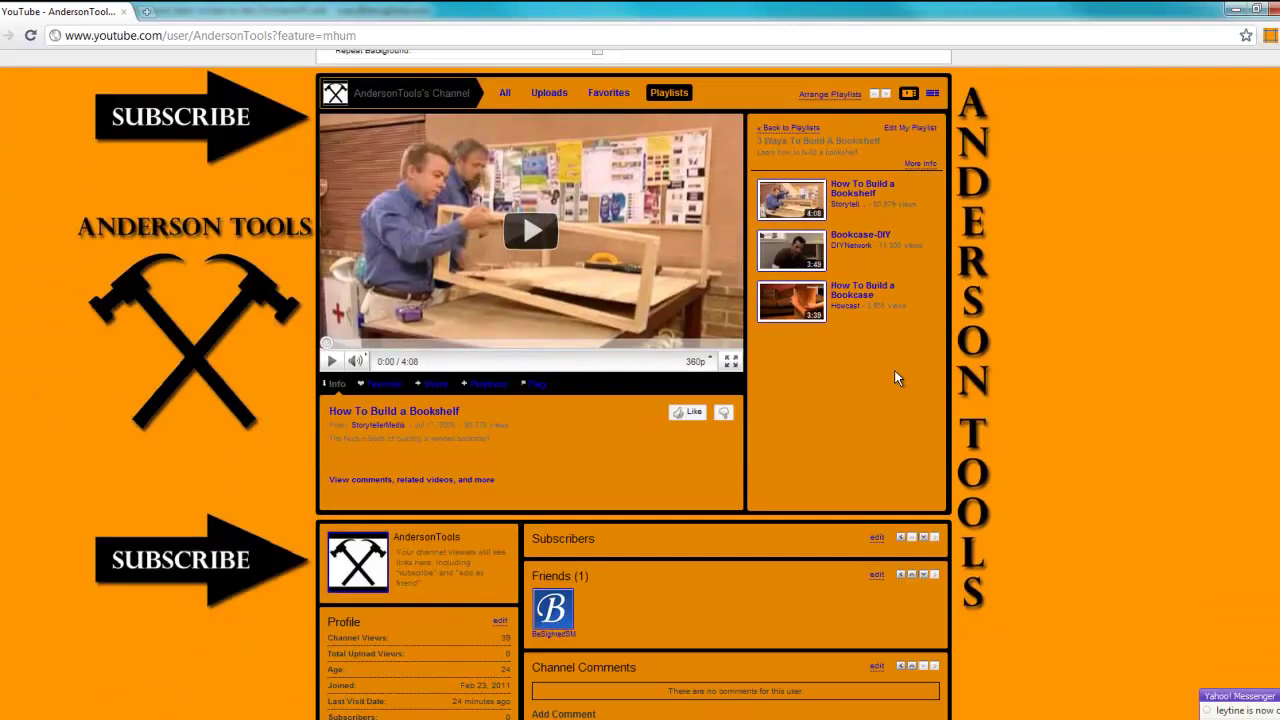
scroll(846, 618, "up", 1)
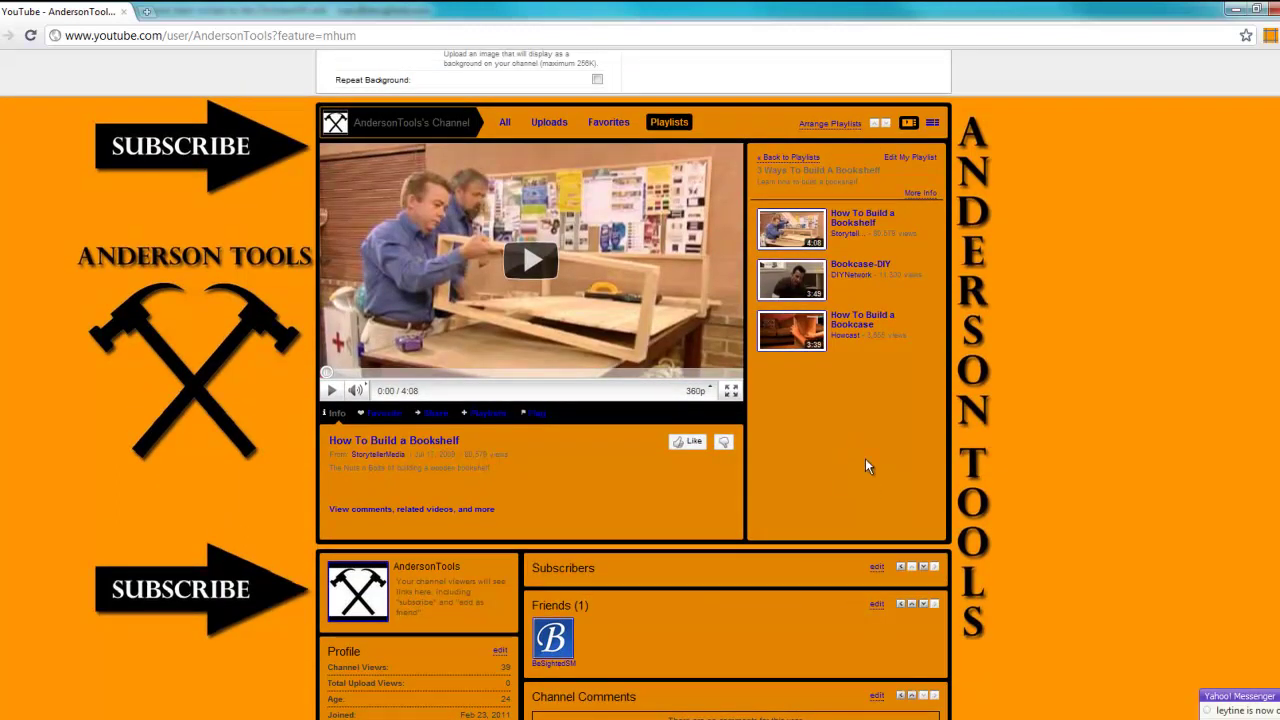
scroll(867, 469, "up", 1)
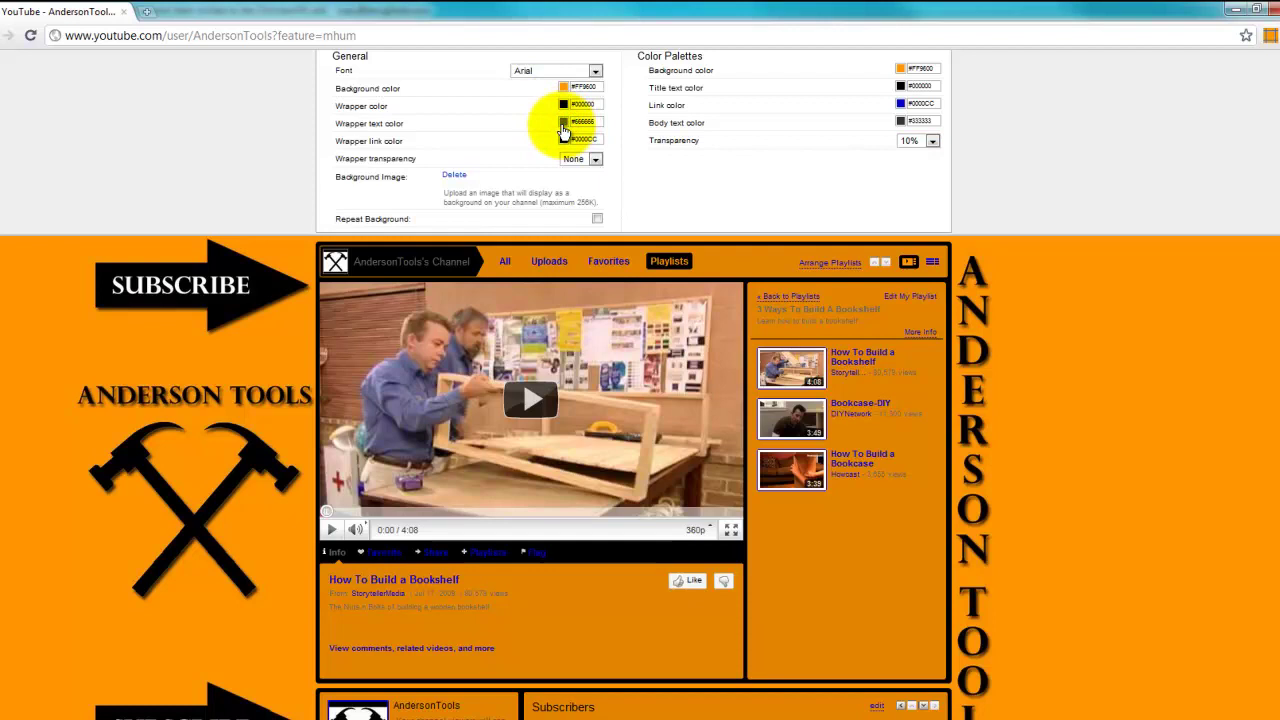
Try green, then a darker green, as the wrapper text colour
scroll(520, 160, "up", 3)
left_click(563, 360)
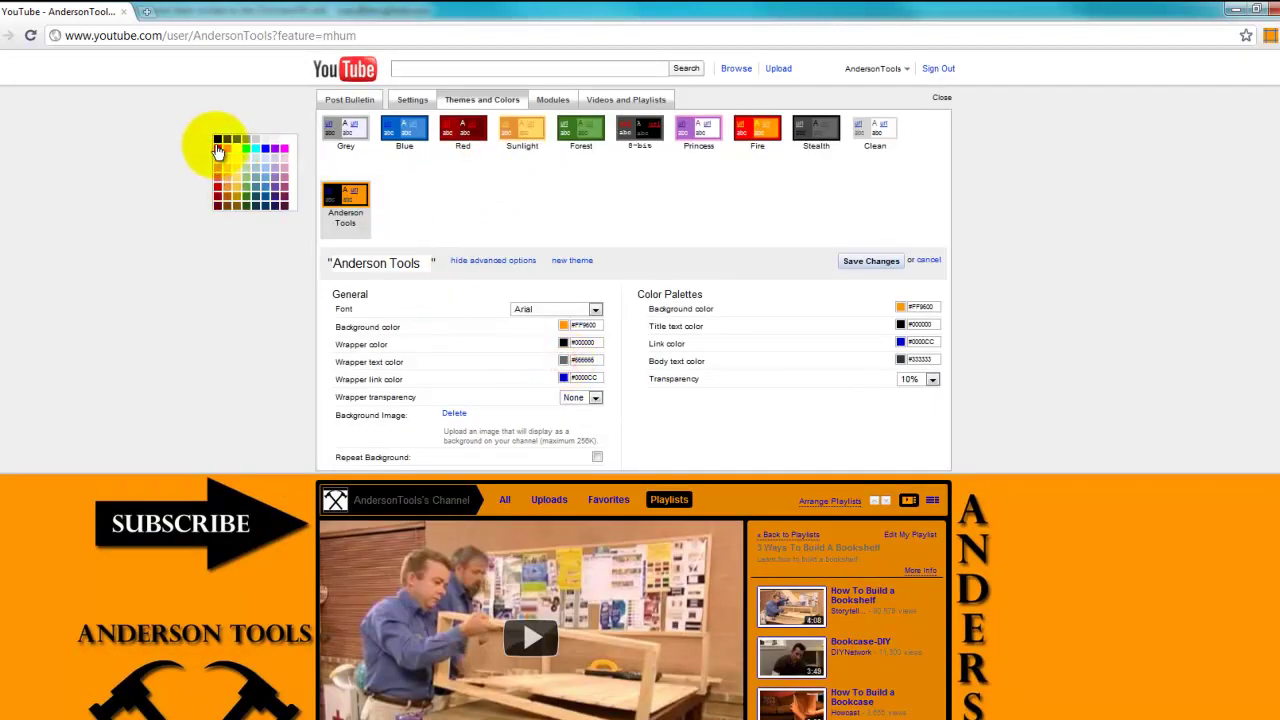
left_click(250, 204)
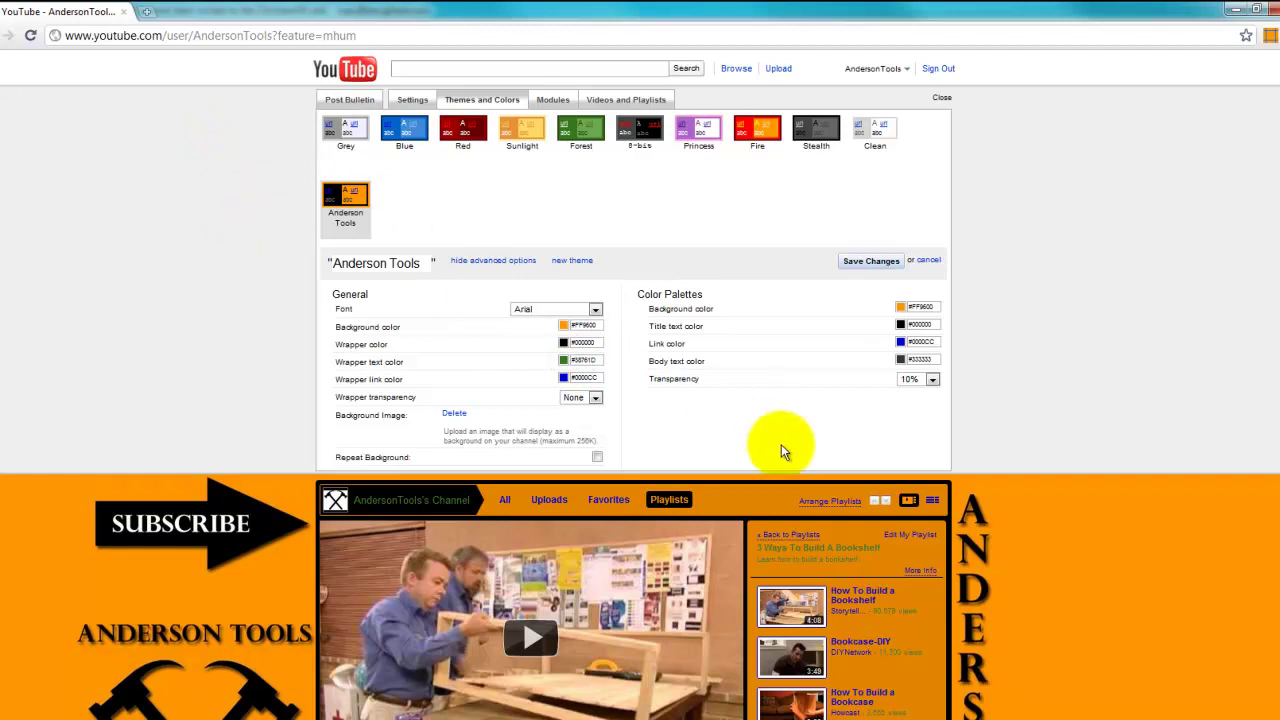
left_click(564, 376)
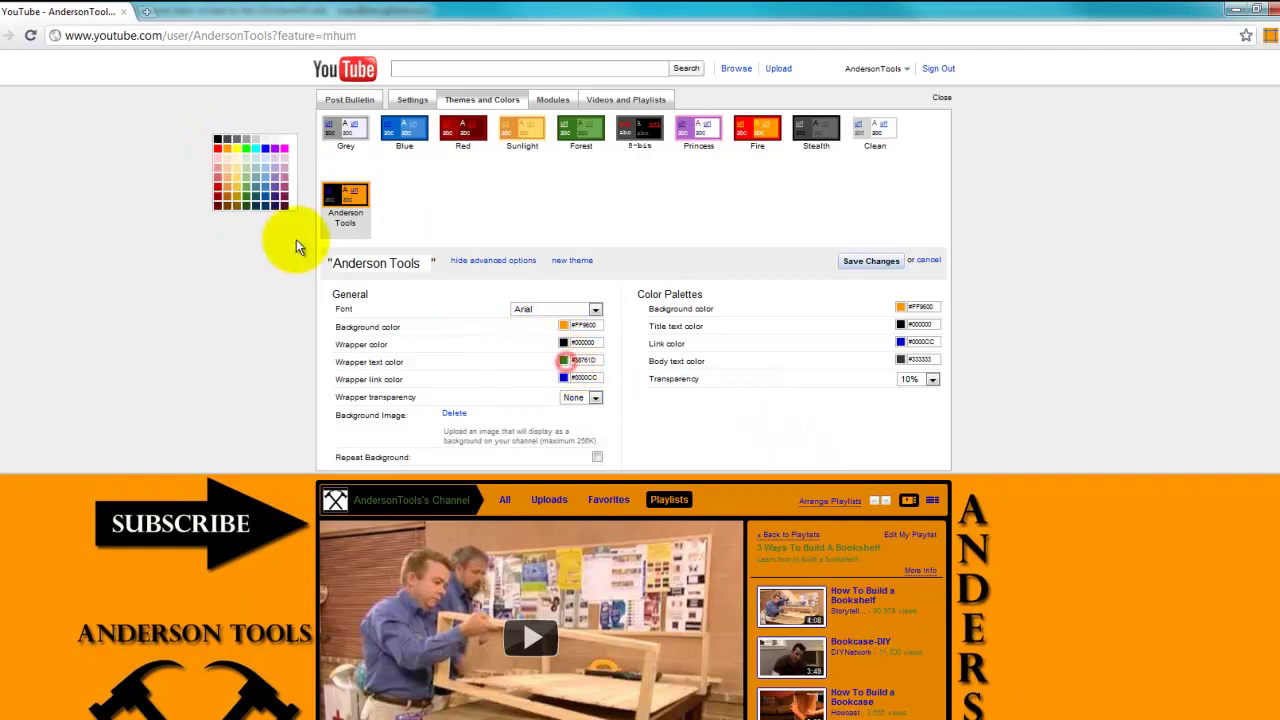
left_click(250, 210)
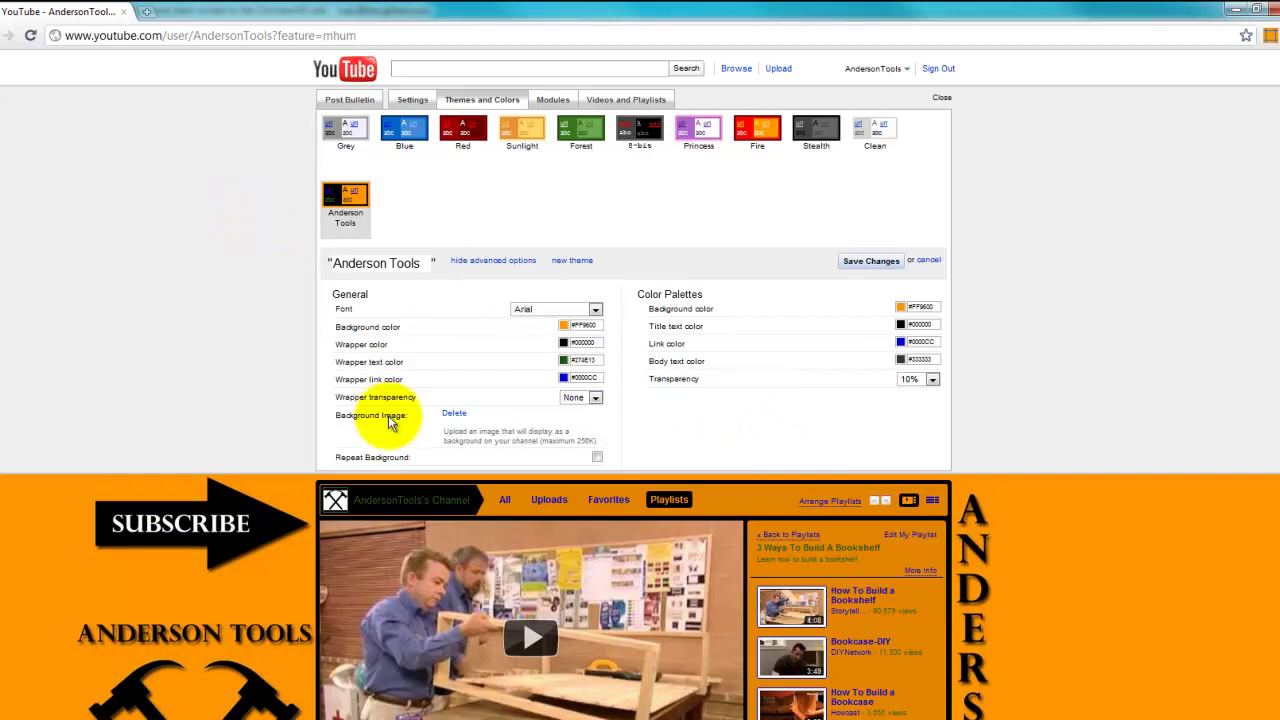
scroll(777, 434, "down", 3)
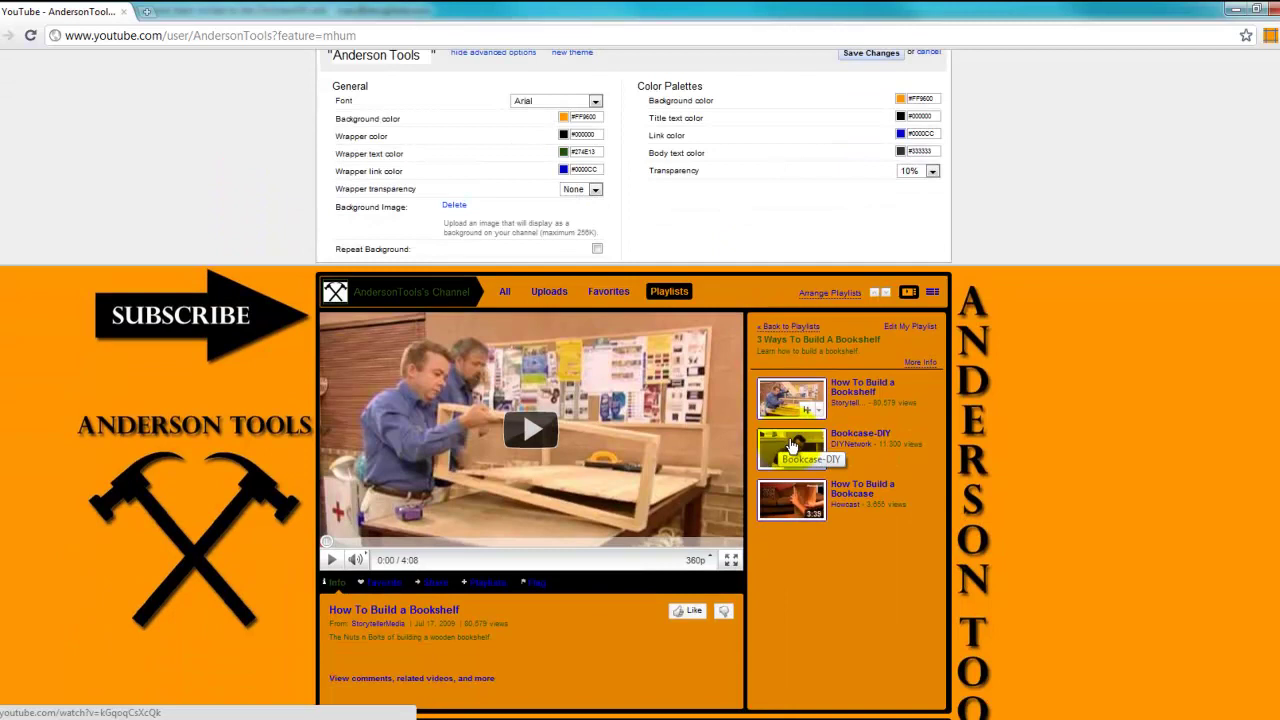
scroll(551, 251, "up", 1)
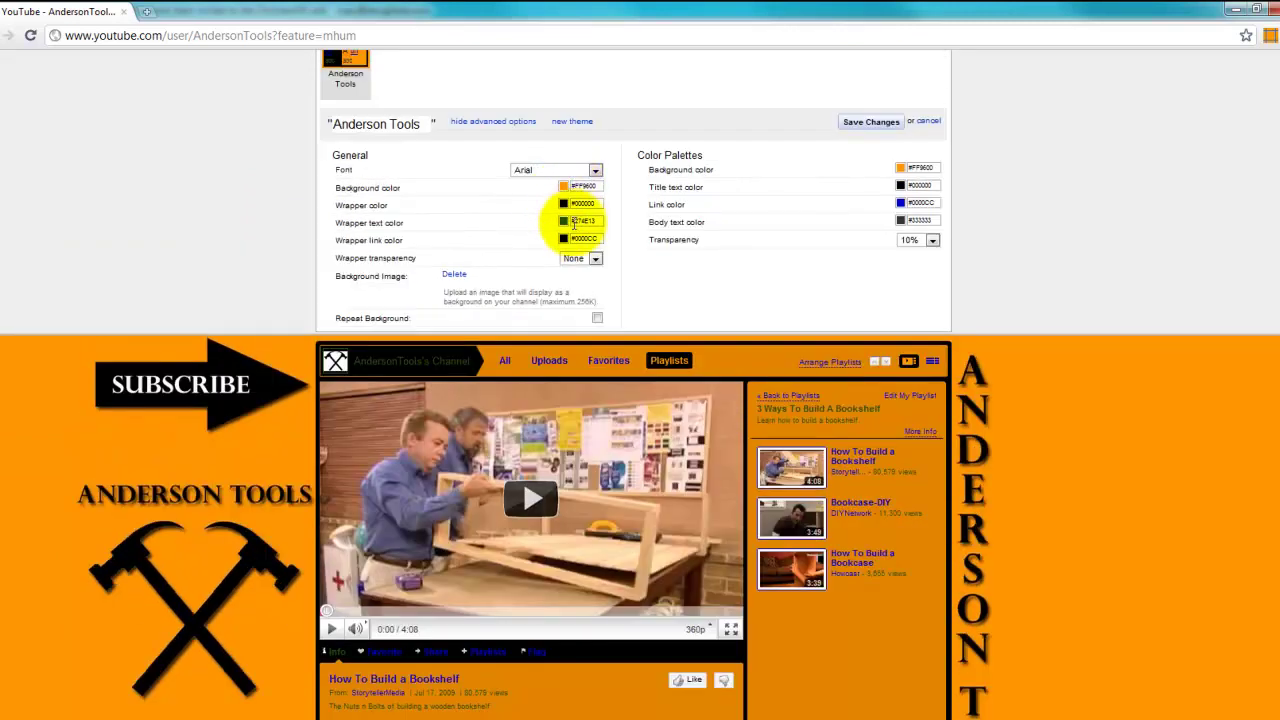
Set the wrapper text colour to dark grey #444444 and preview the channel
left_click(565, 225)
scroll(271, 91, "up", 2)
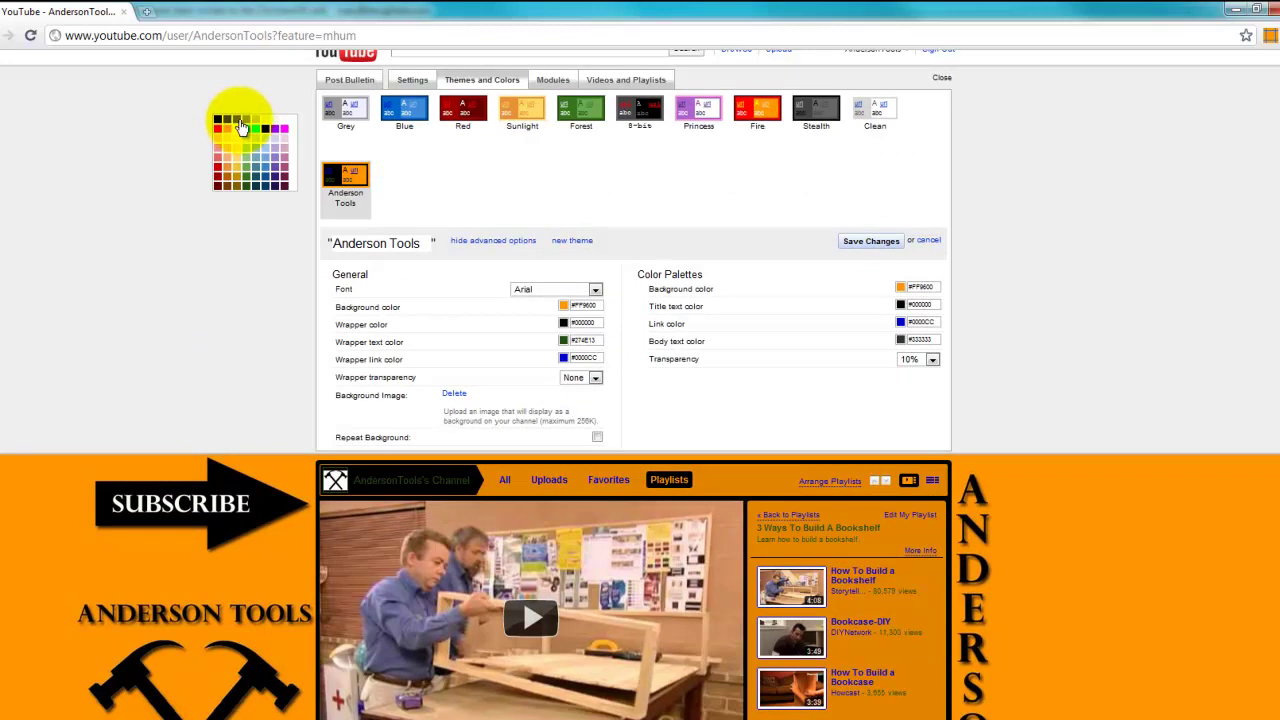
scroll(230, 122, "up", 1)
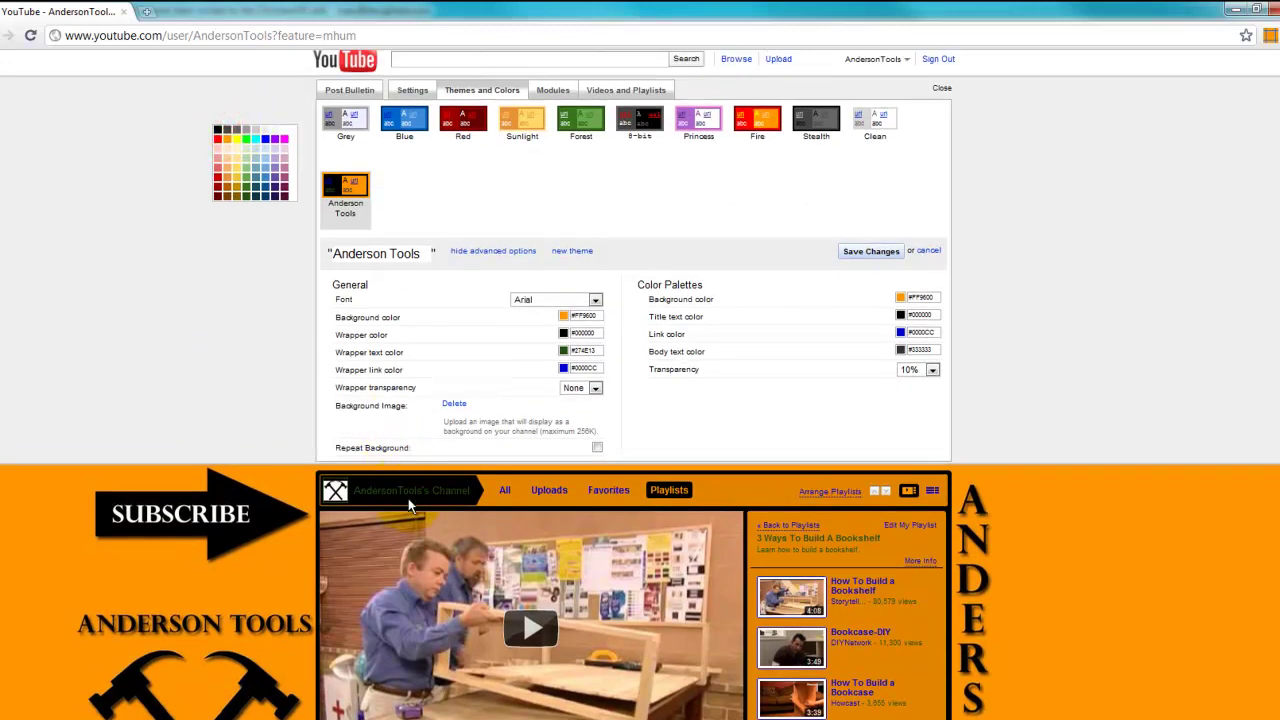
left_click(225, 129)
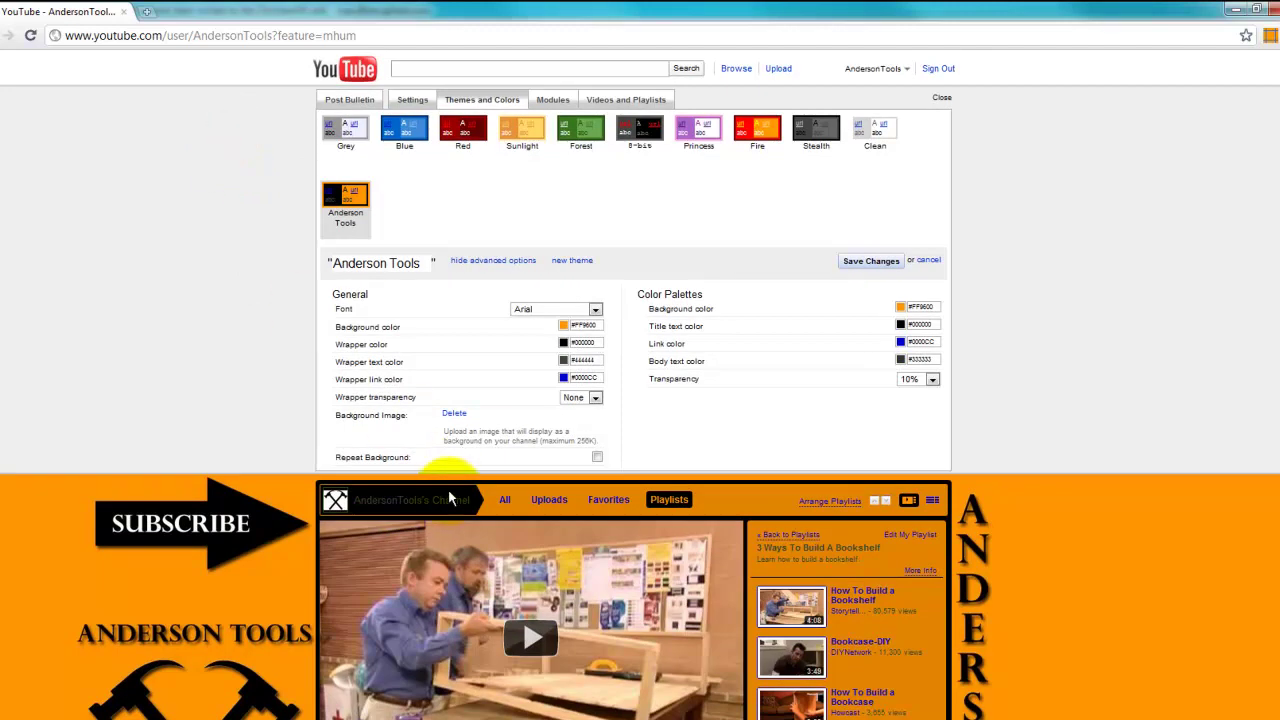
scroll(505, 466, "down", 2)
scroll(890, 490, "down", 4)
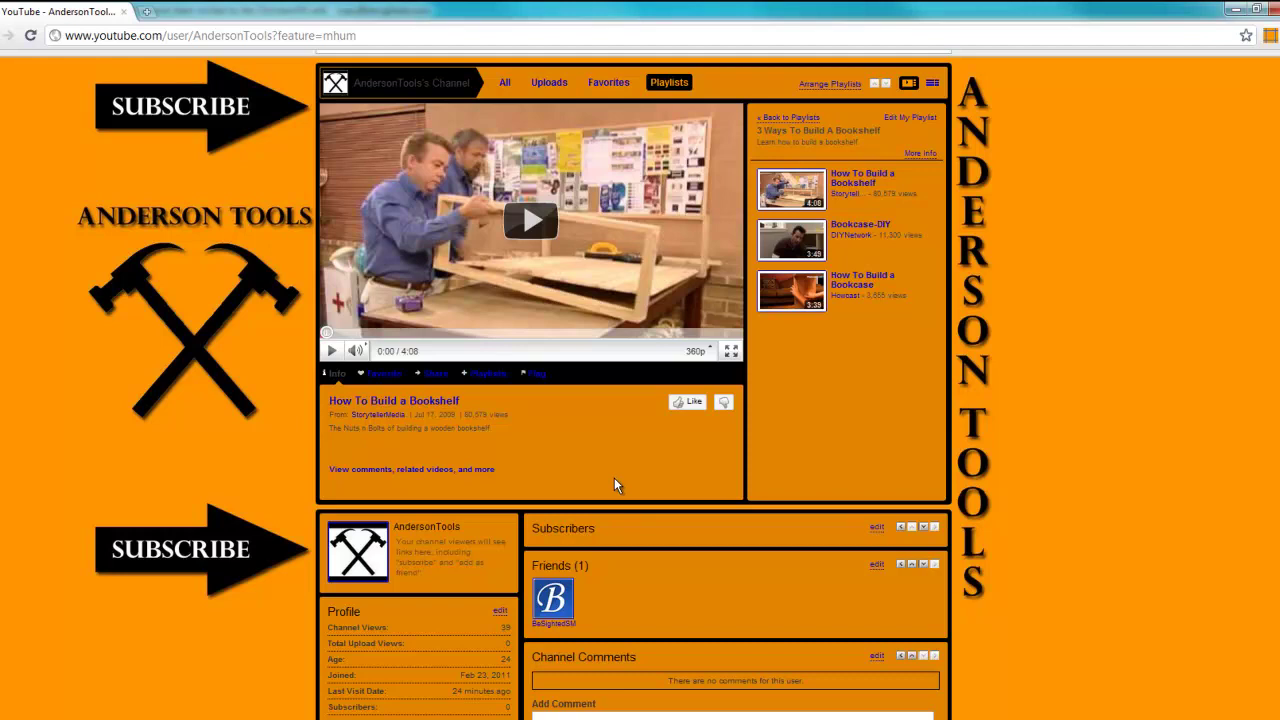
scroll(856, 418, "up", 3)
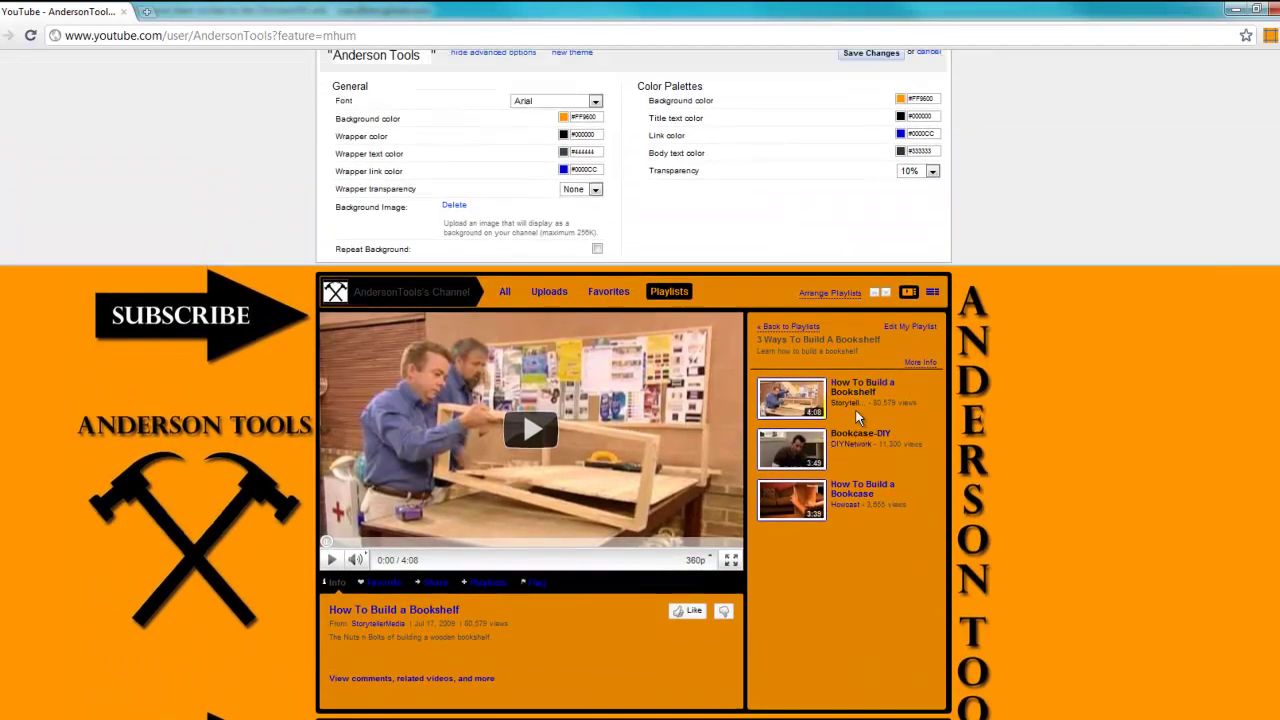
scroll(856, 418, "down", 5)
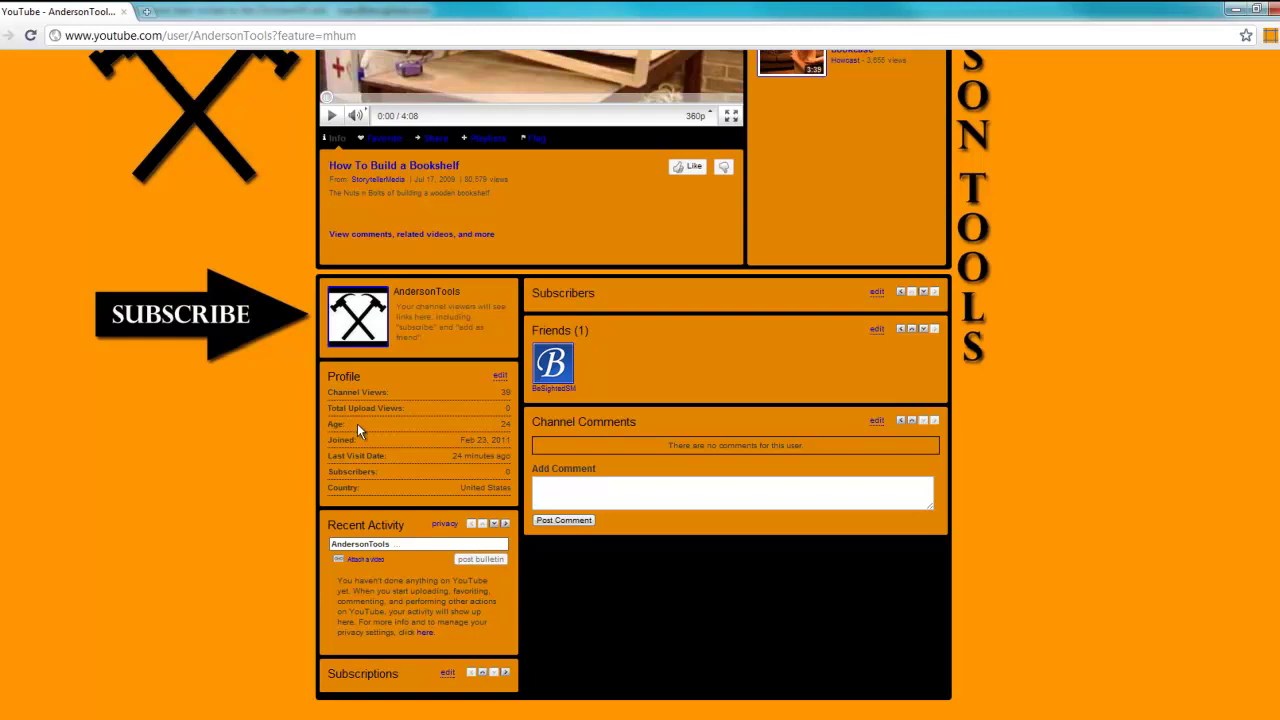
scroll(444, 339, "up", 1)
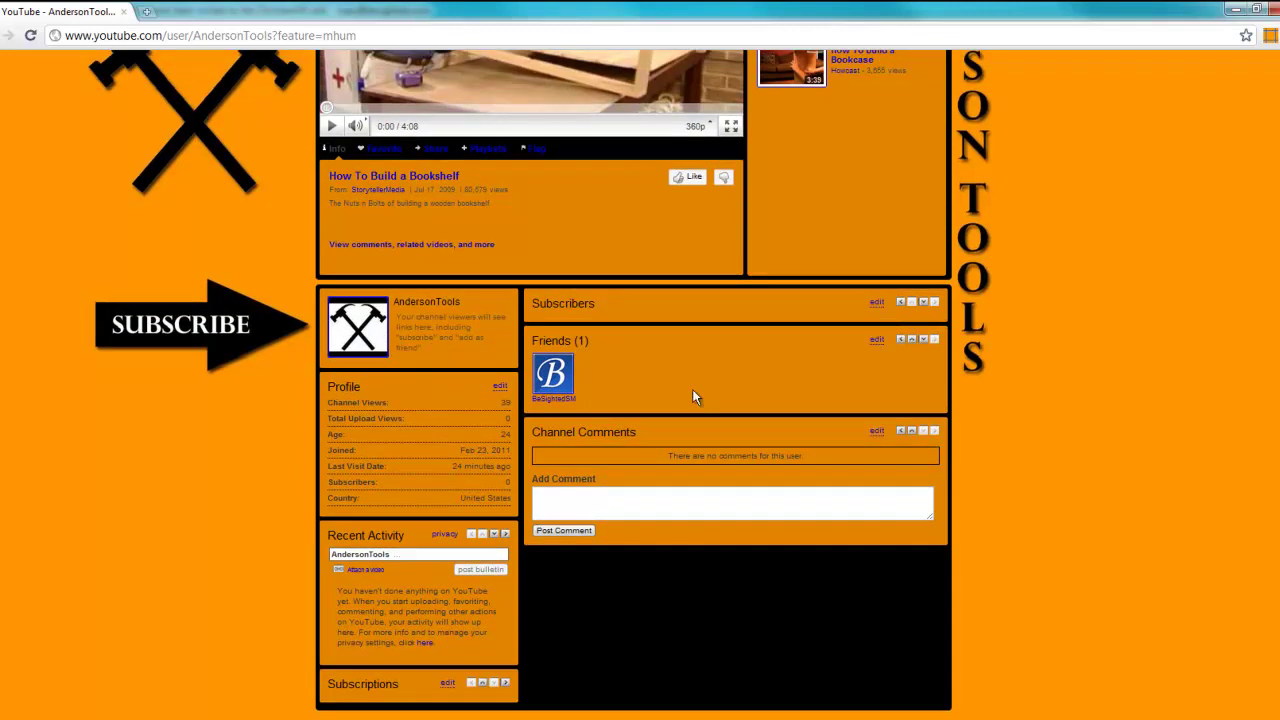
scroll(803, 237, "up", 4)
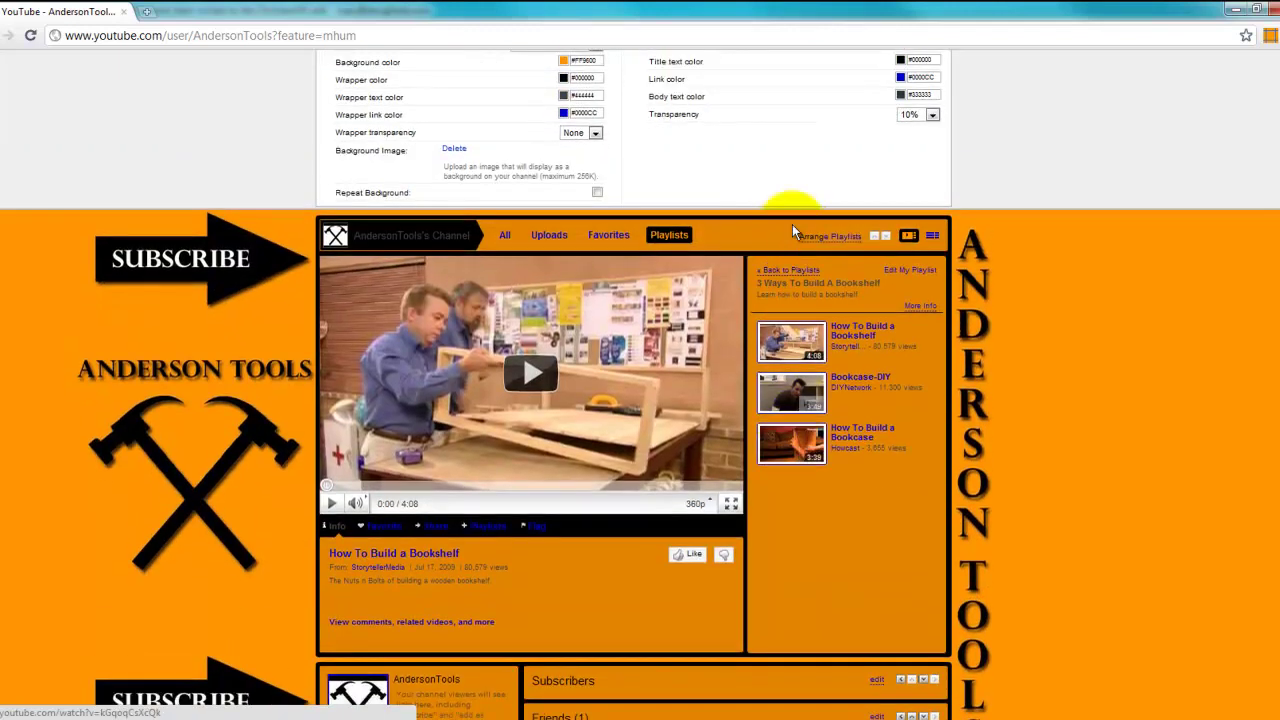
scroll(820, 150, "up", 2)
Set the body text colour to black #000000
scroll(880, 228, "up", 1)
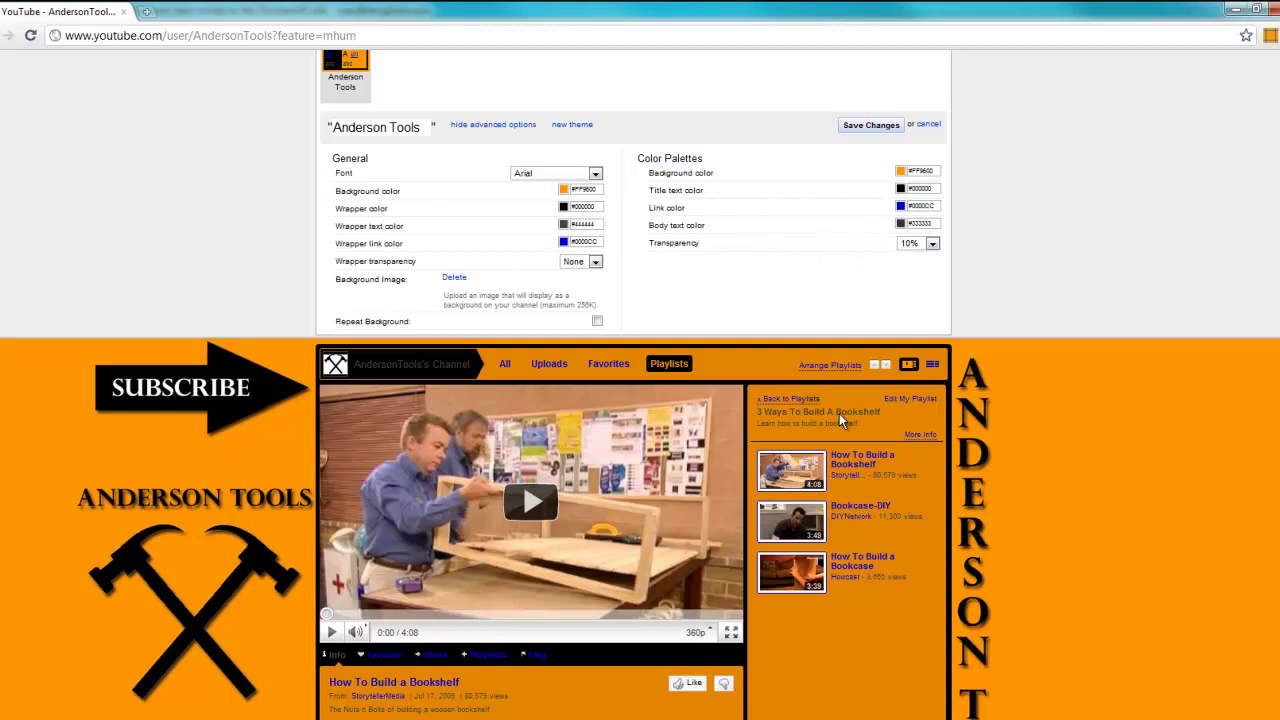
left_click(902, 224)
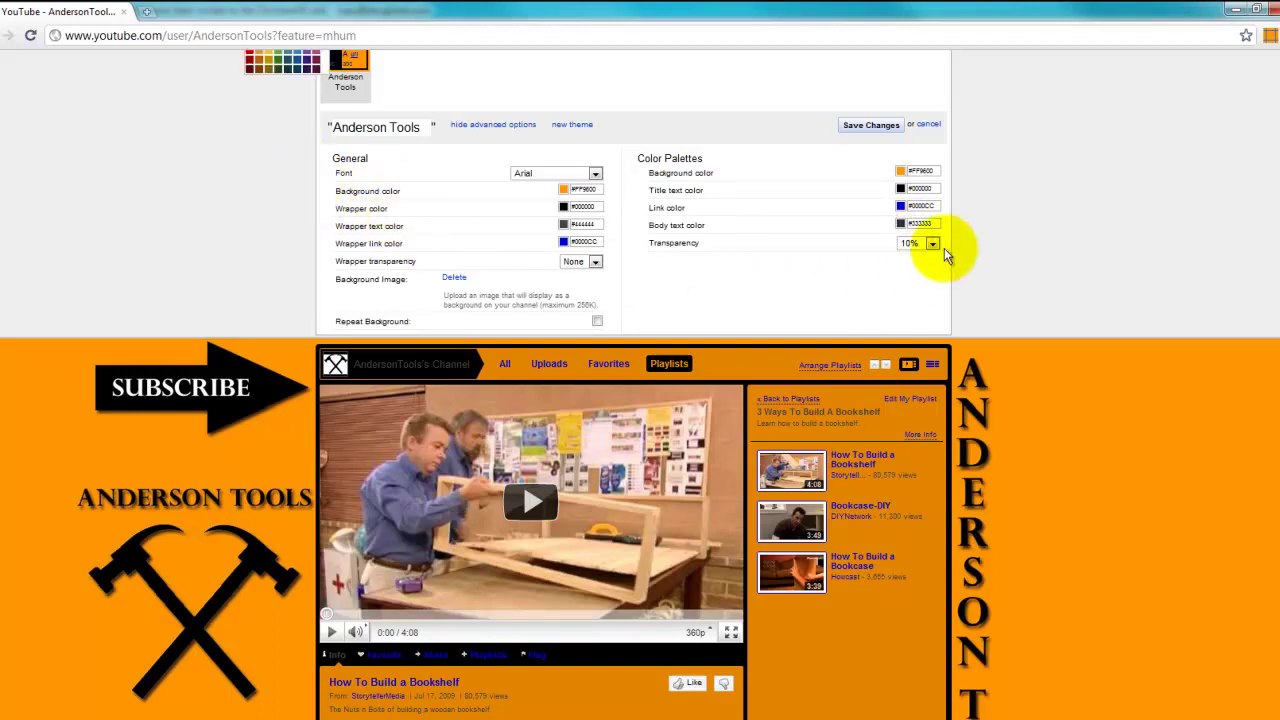
scroll(337, 135, "up", 2)
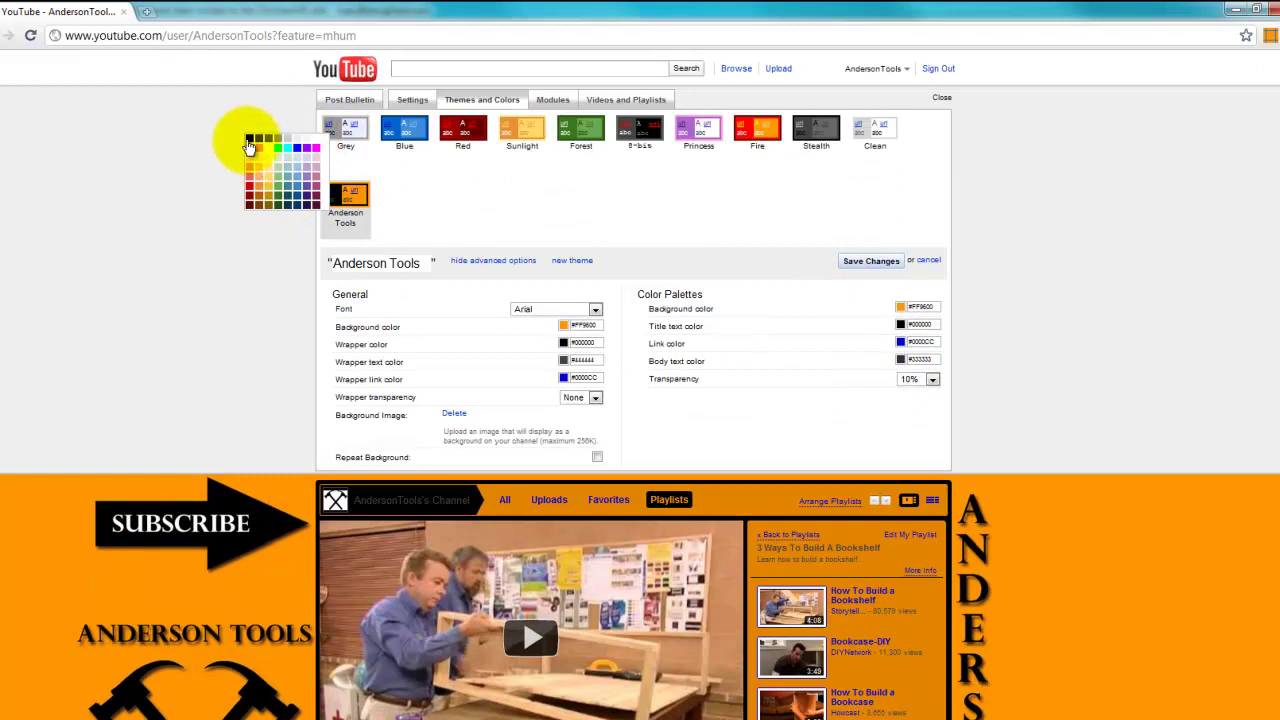
left_click(246, 135)
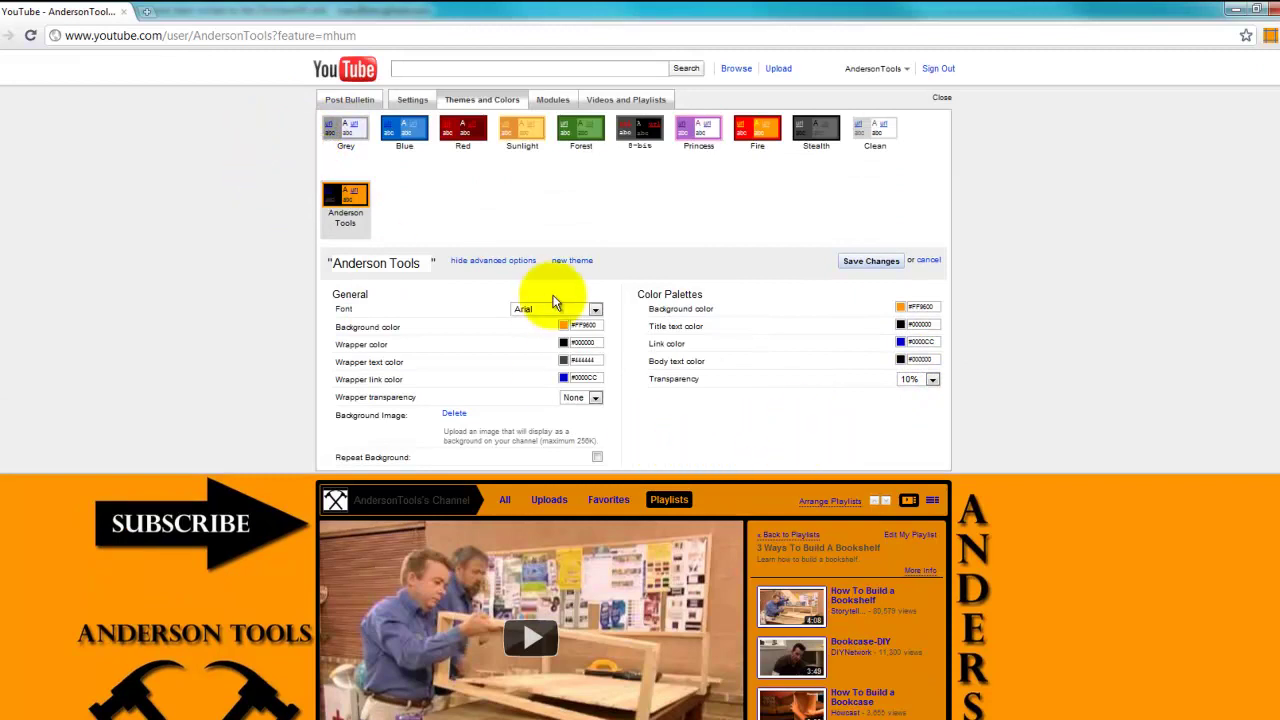
left_click(855, 440)
Save the Anderson Tools theme changes
scroll(850, 437, "down", 3)
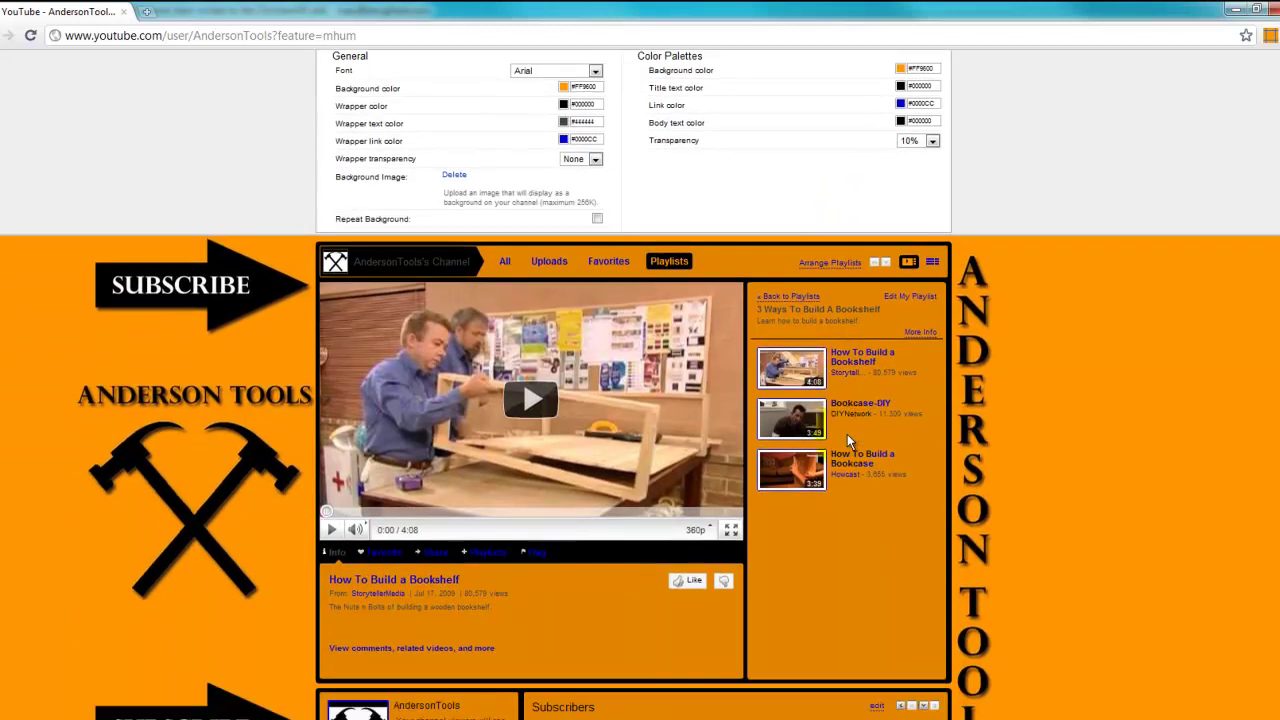
scroll(847, 434, "down", 3)
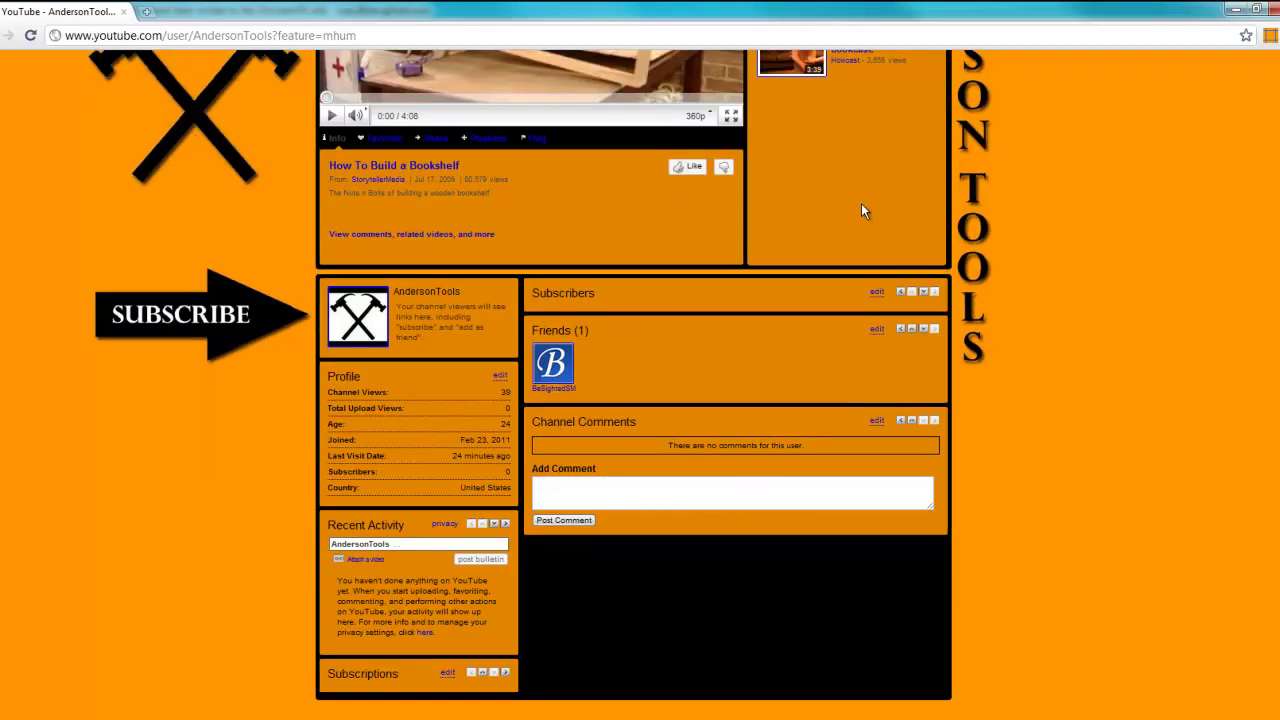
scroll(870, 330, "up", 5)
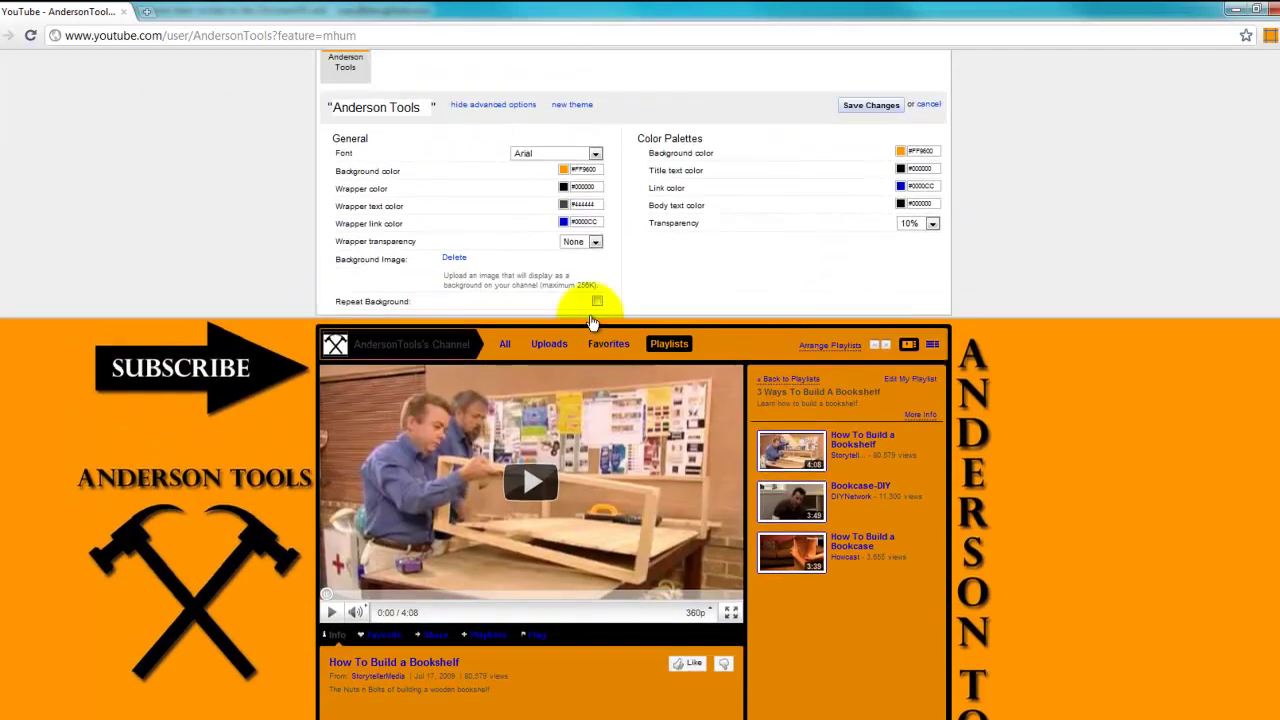
left_click(871, 106)
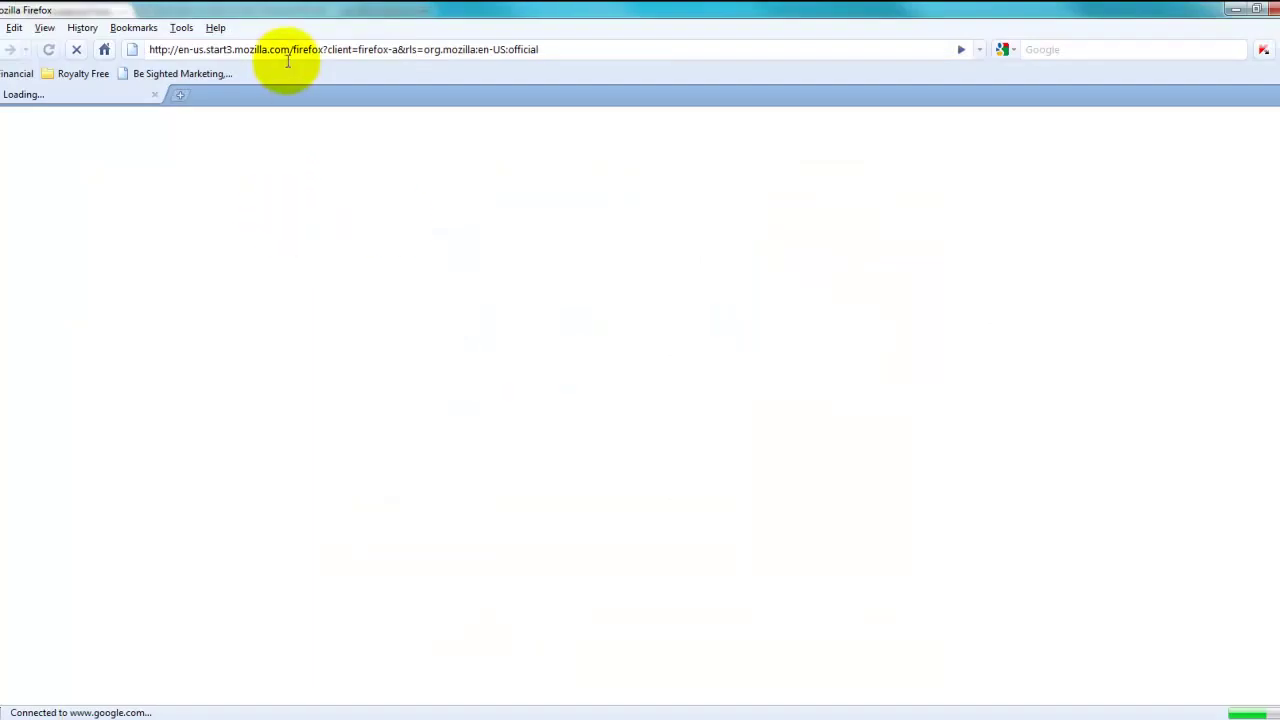
Load youtube.com/AndersonTools in Firefox to see the channel's orange theme and bookshelf playlist
left_click(286, 57)
type("You")
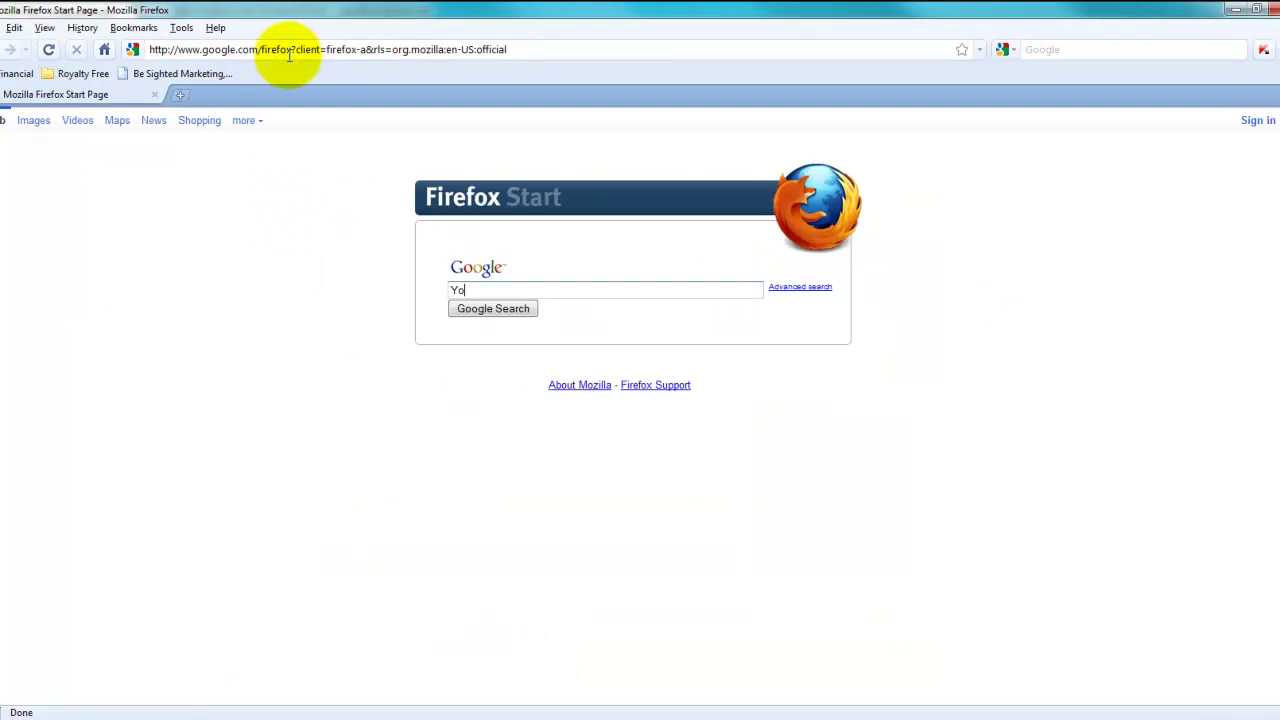
left_click(286, 57)
type("Y")
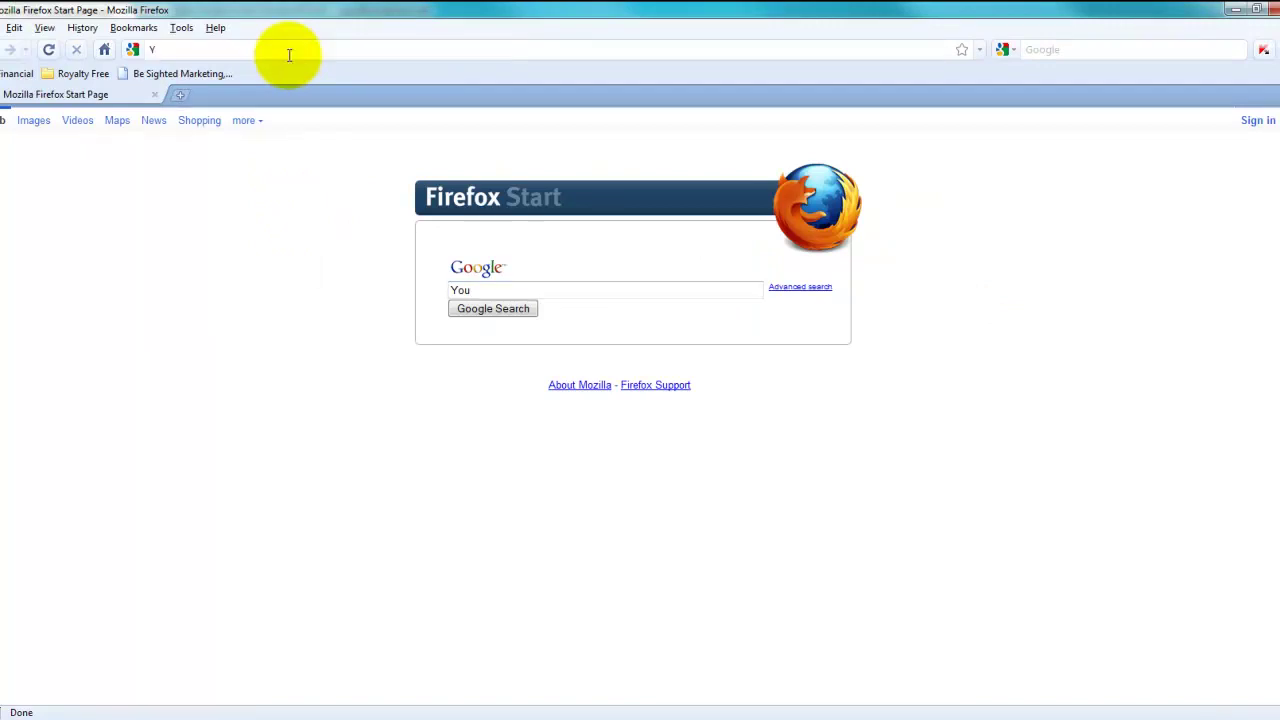
type("ouTube.com/")
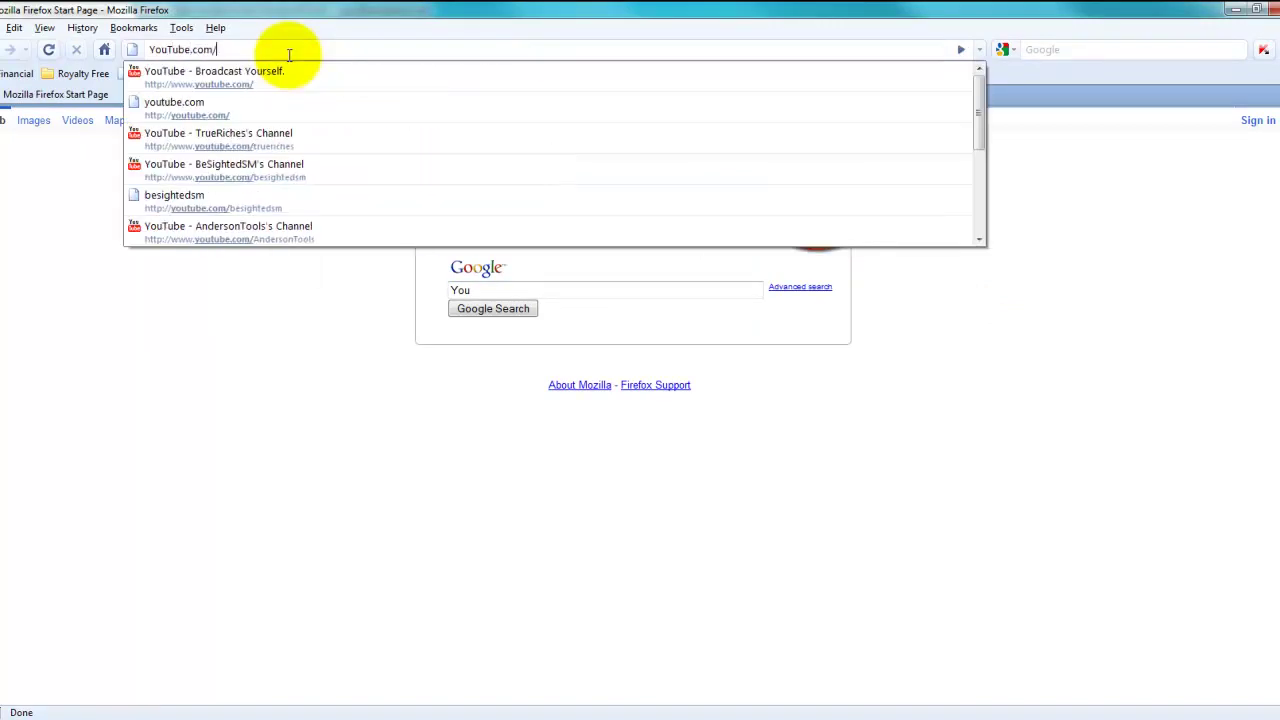
type("T")
key("BackSpace")
type("AndersonTools")
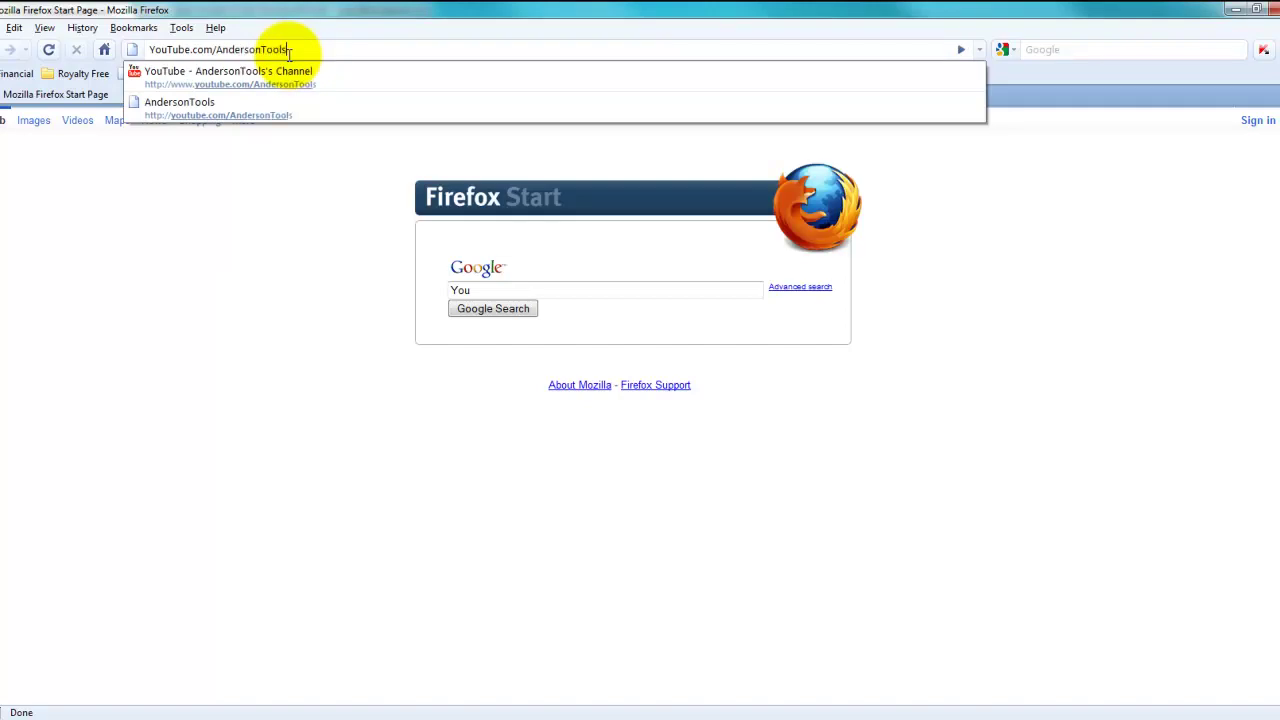
key("Return")
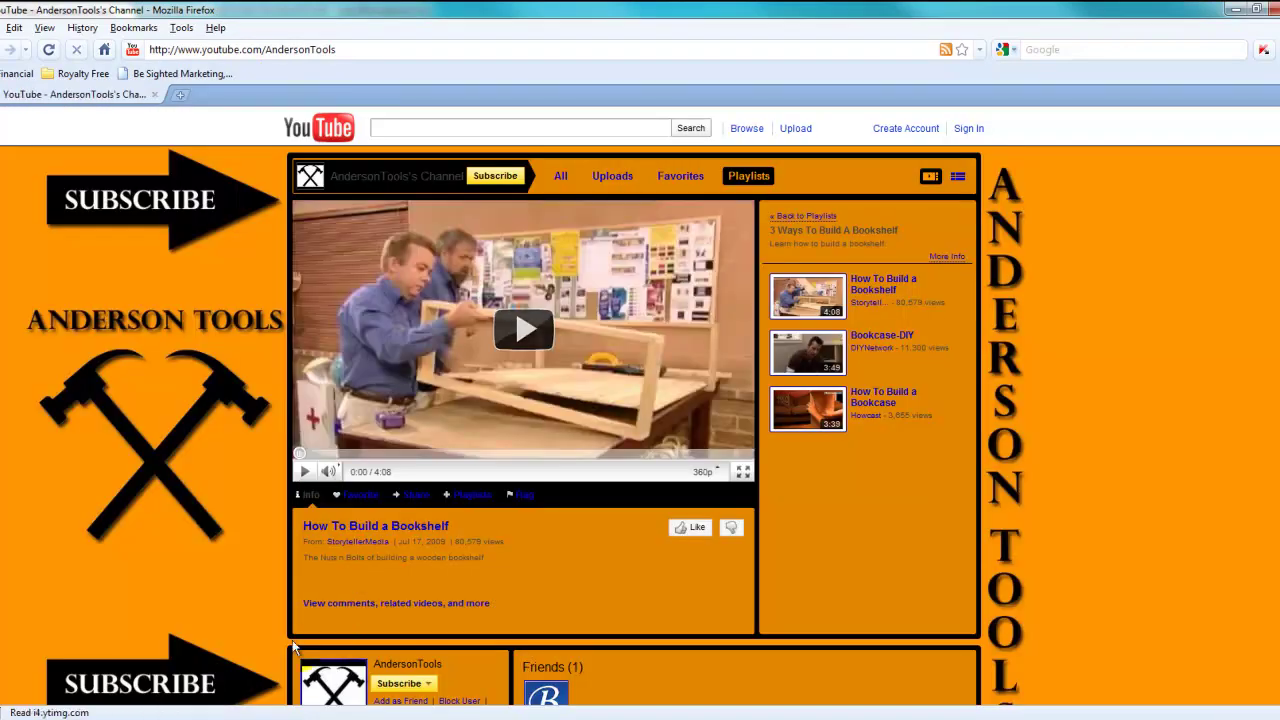
scroll(195, 617, "down", 2)
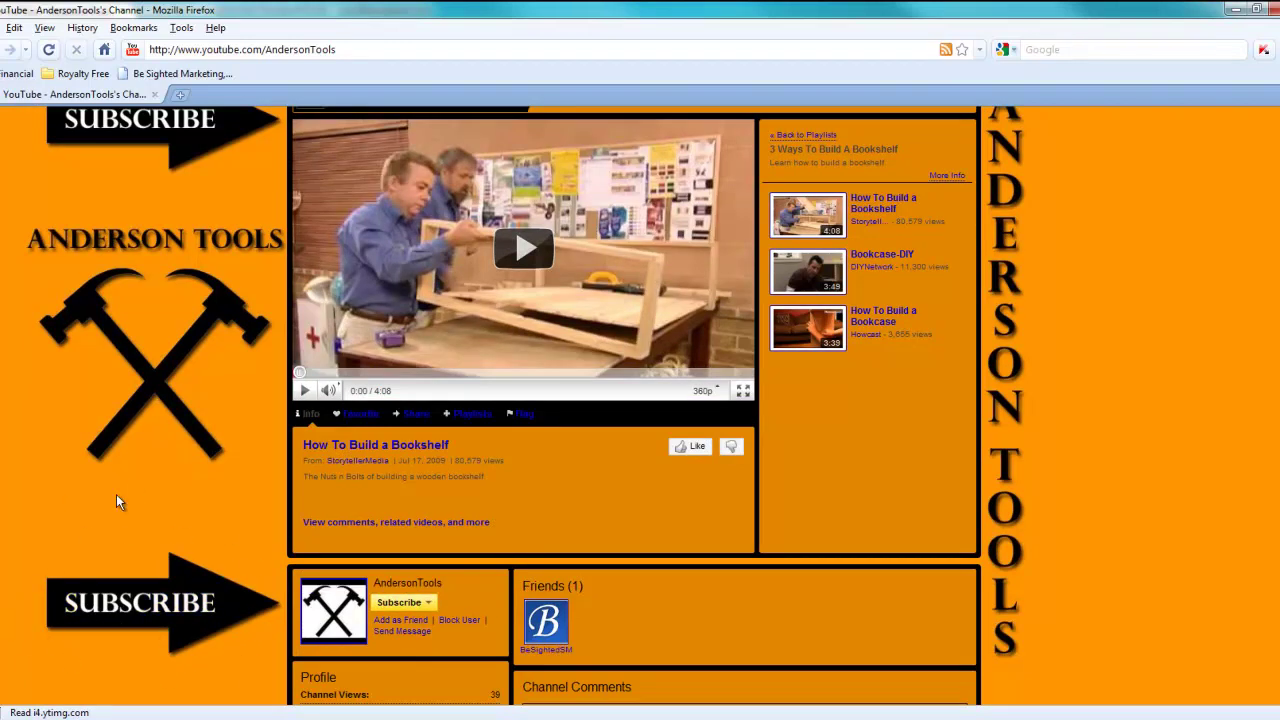
scroll(875, 528, "up", 2)
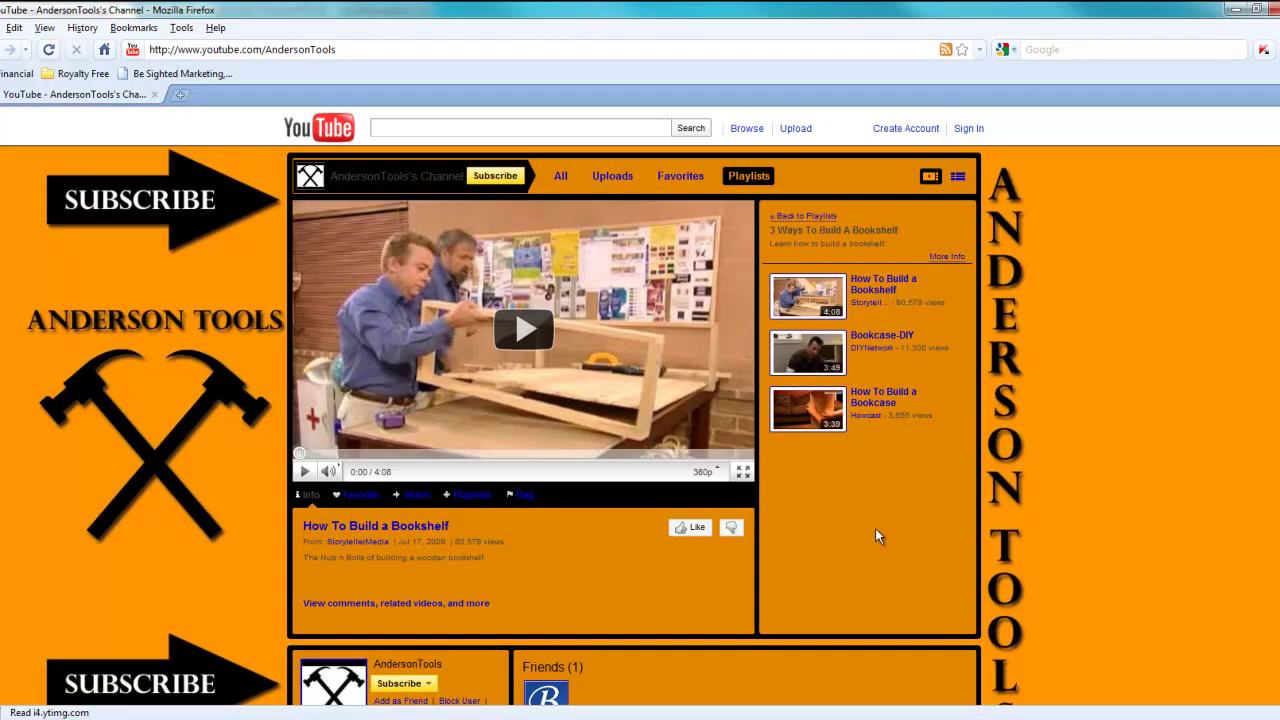